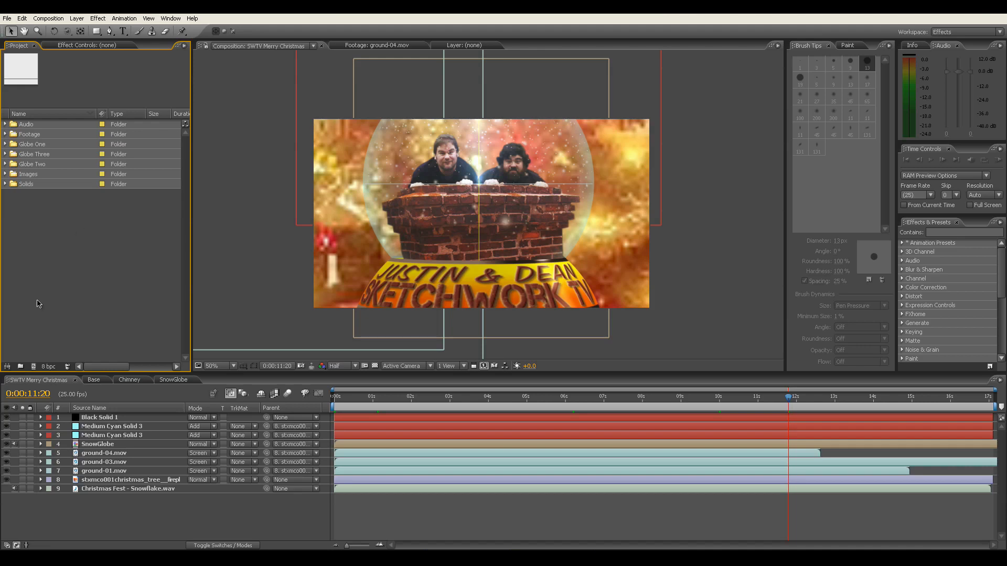
- Create a composition named 'Base', 1280 x 1280 pixels, and open it
click(33, 20)
click(52, 29)
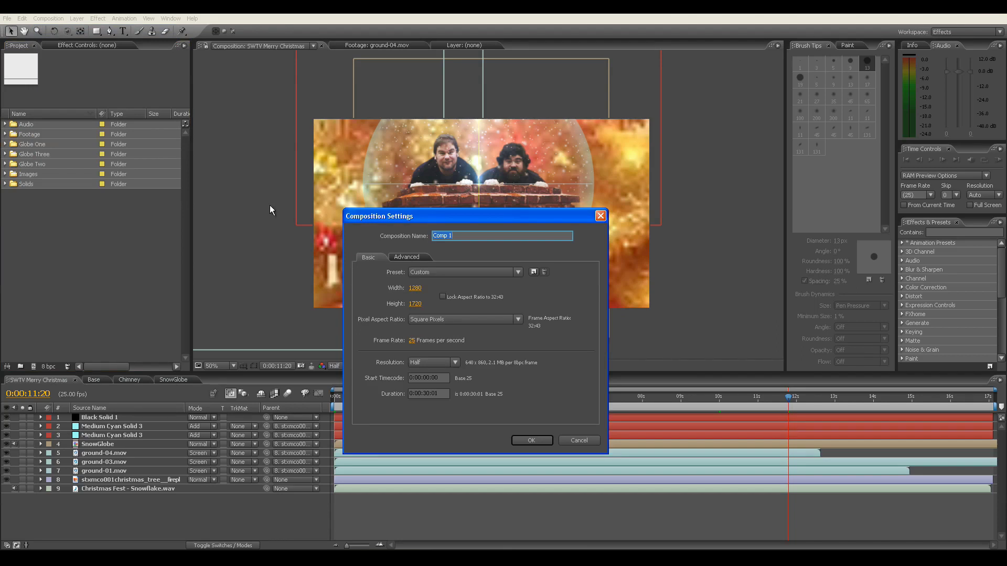
text(Base)
click(414, 288)
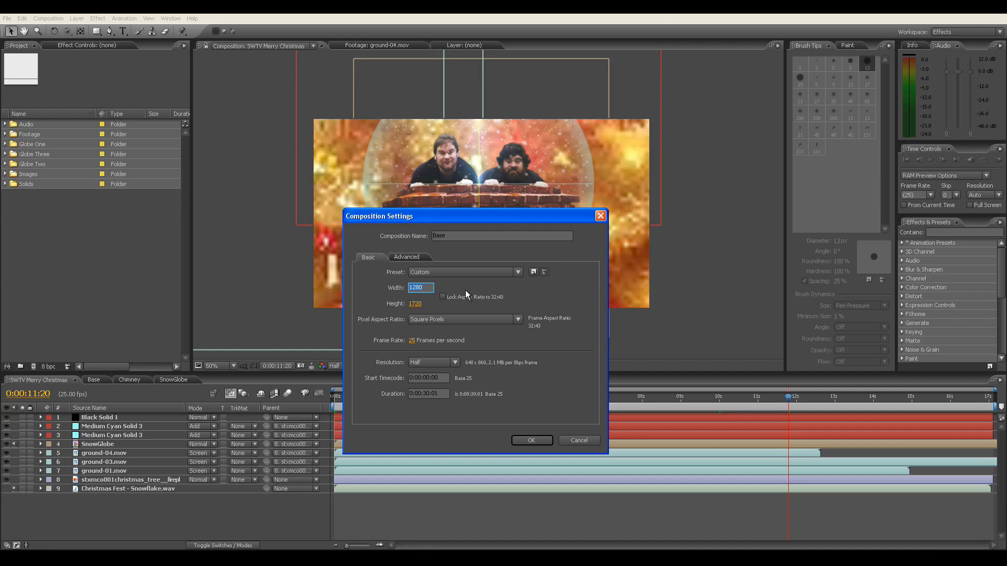
click(416, 304)
text(1280)
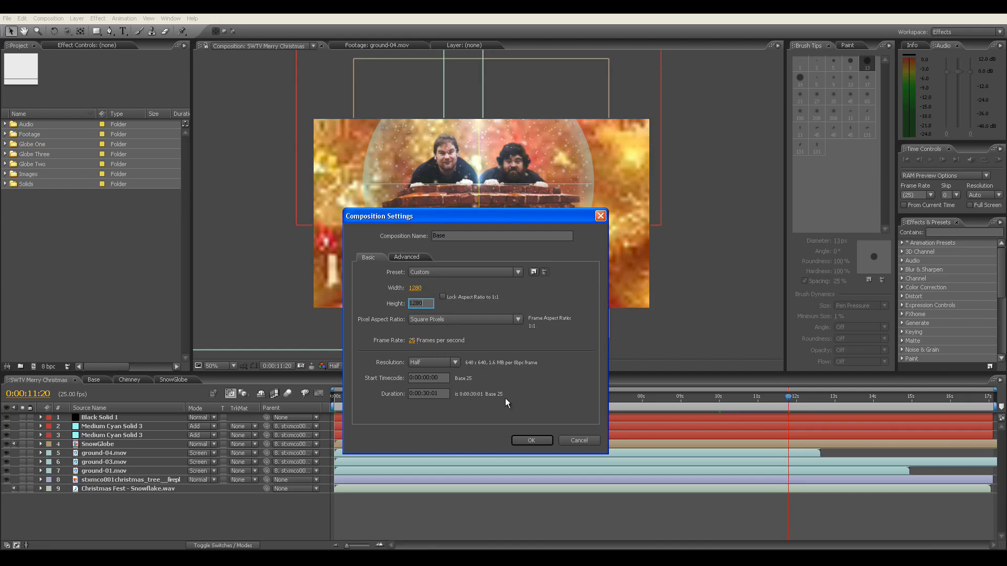
click(527, 439)
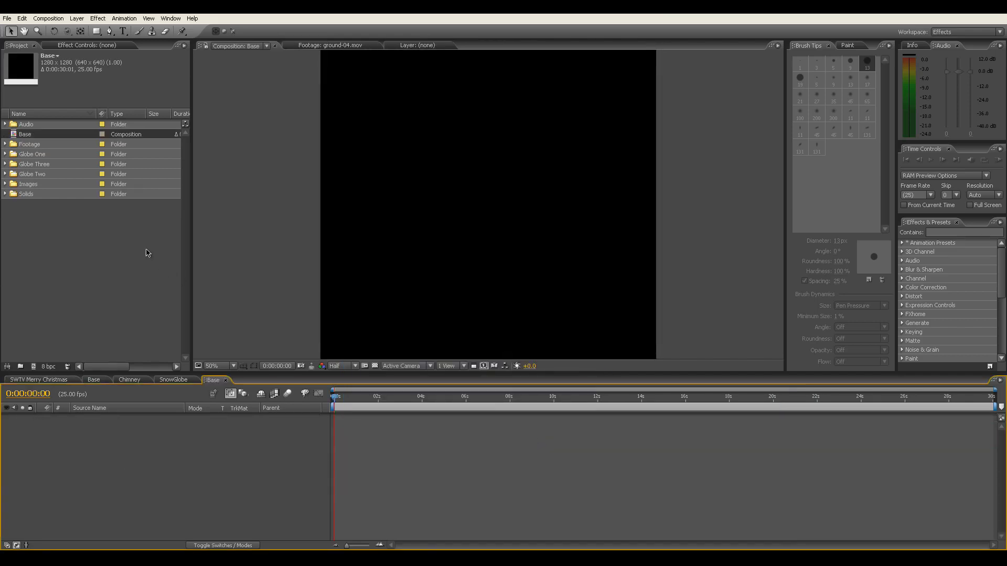
- Add a comp-sized rectangle shape layer and flatten it into a thin full-width band
double_click(97, 33)
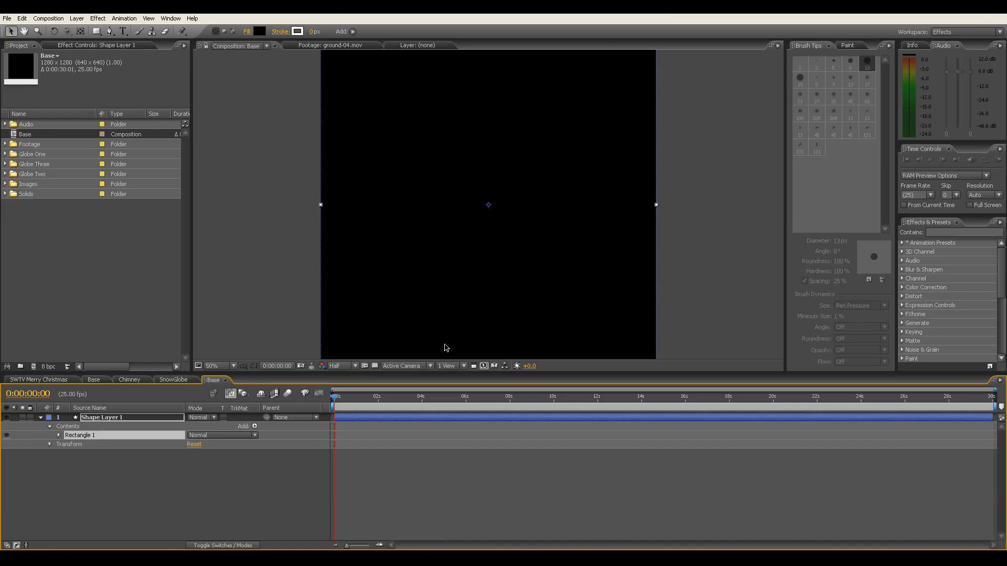
key(comma)
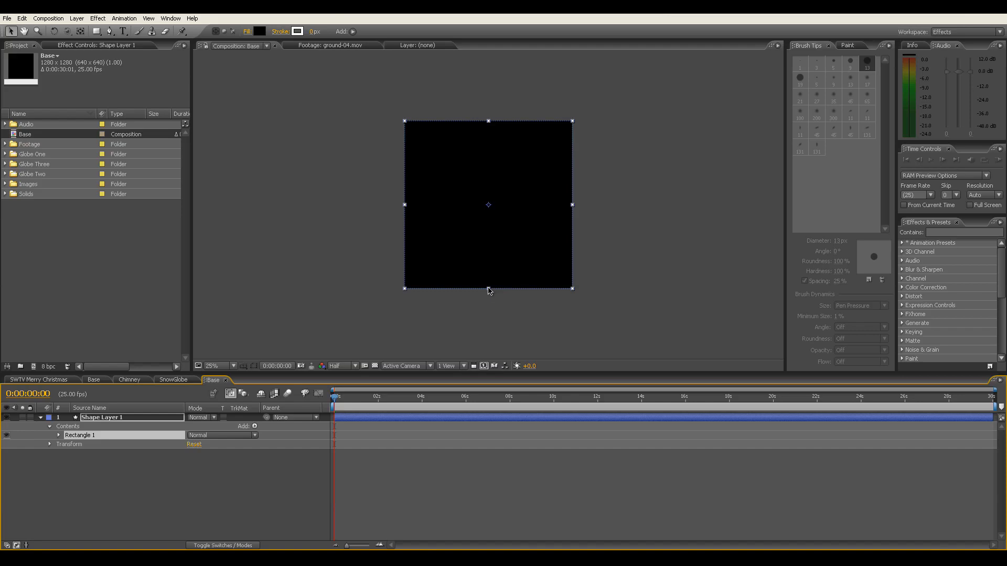
drag(489, 291, 483, 176)
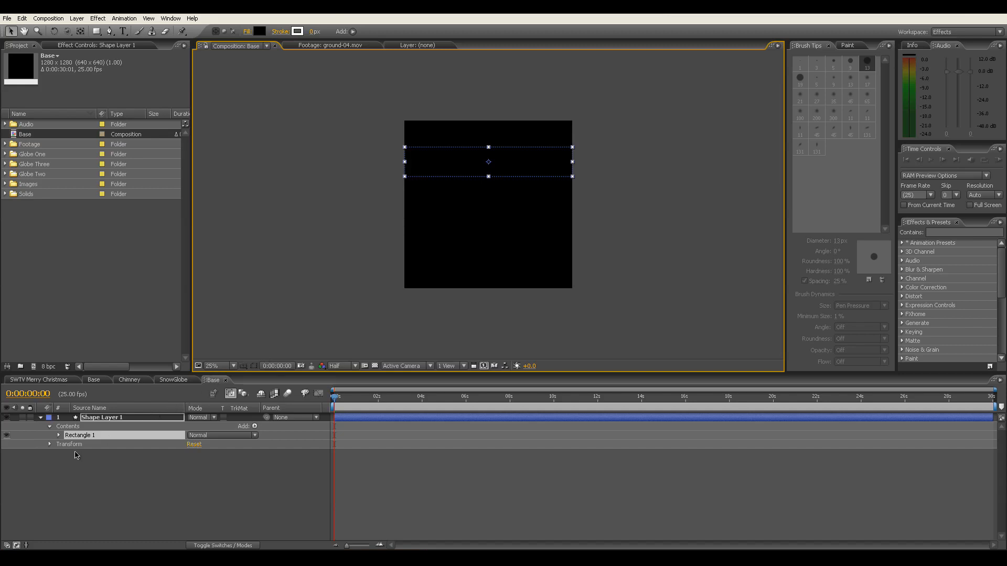
- Replace Rectangle 1's plain stroke and fill with a Gradient Stroke and a Gradient Fill
click(59, 436)
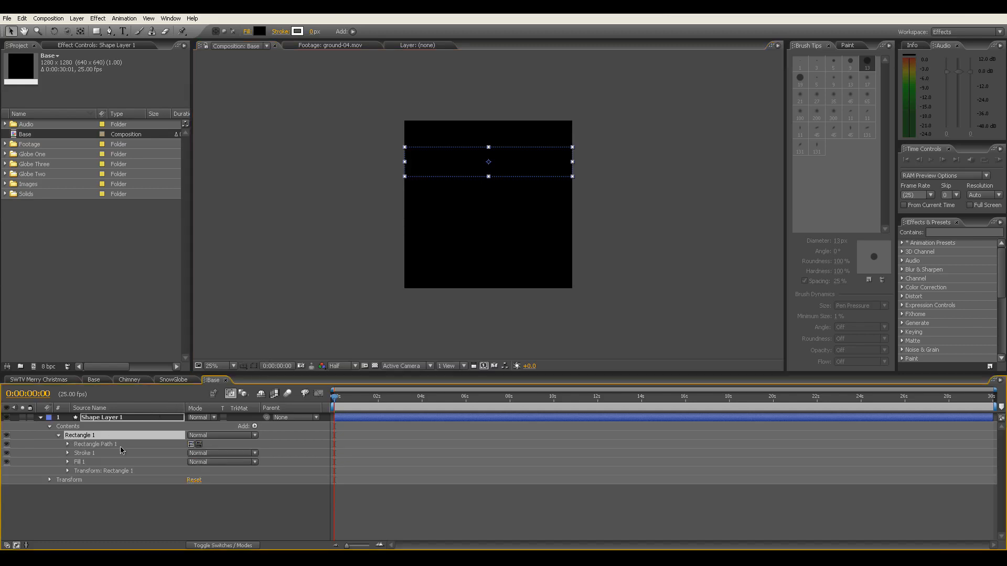
click(87, 456)
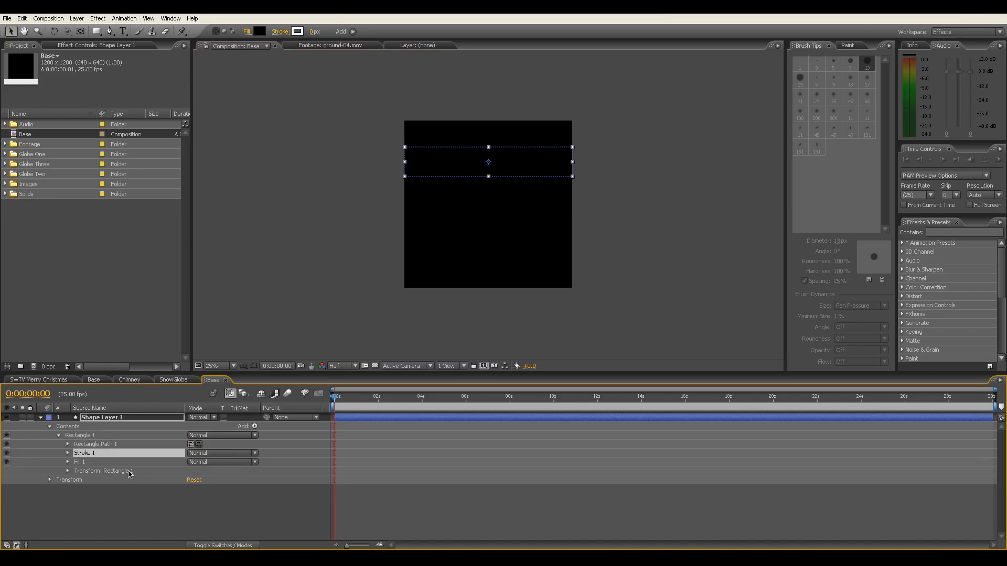
key(Delete)
click(92, 455)
key(Delete)
click(94, 438)
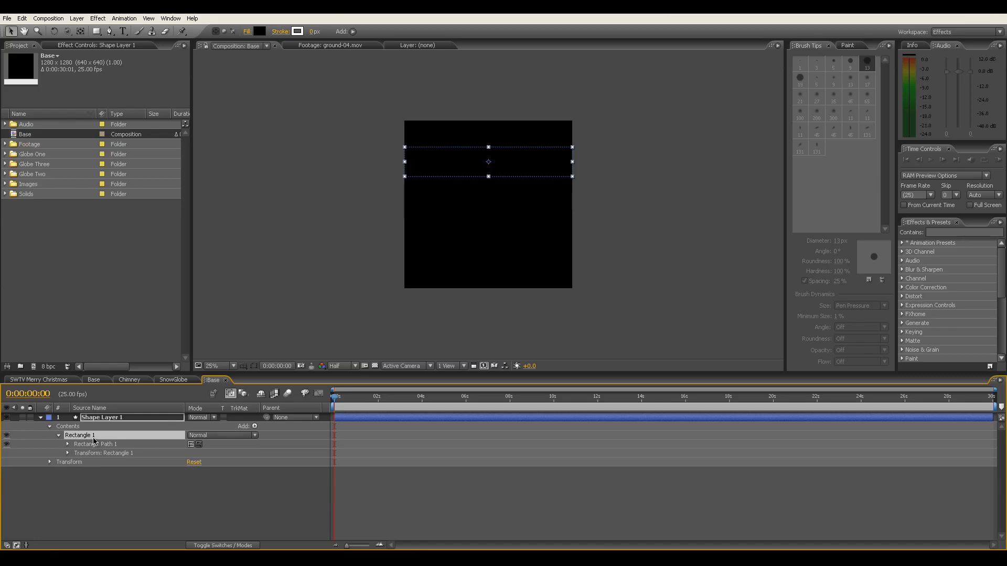
click(255, 427)
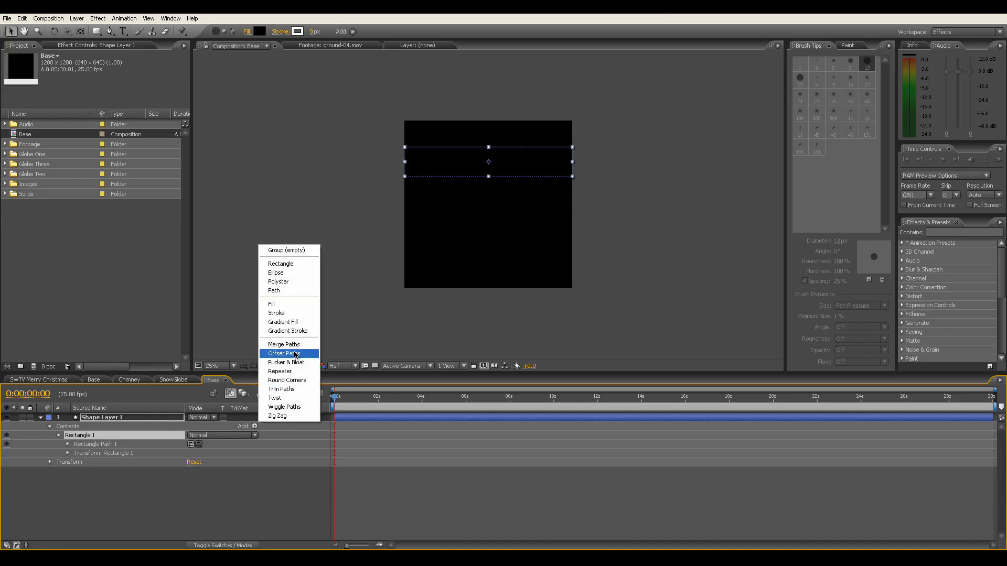
click(299, 333)
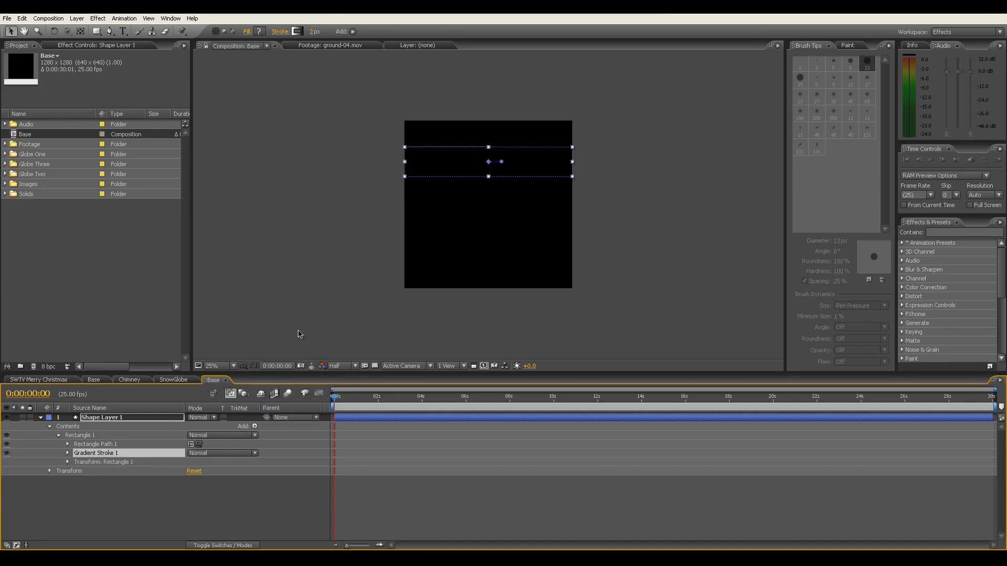
click(103, 438)
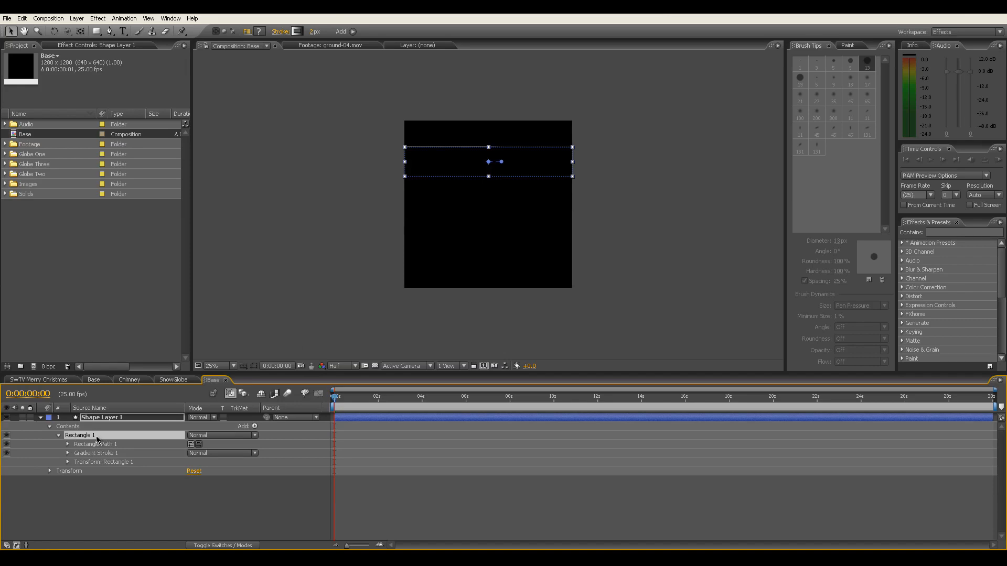
click(255, 427)
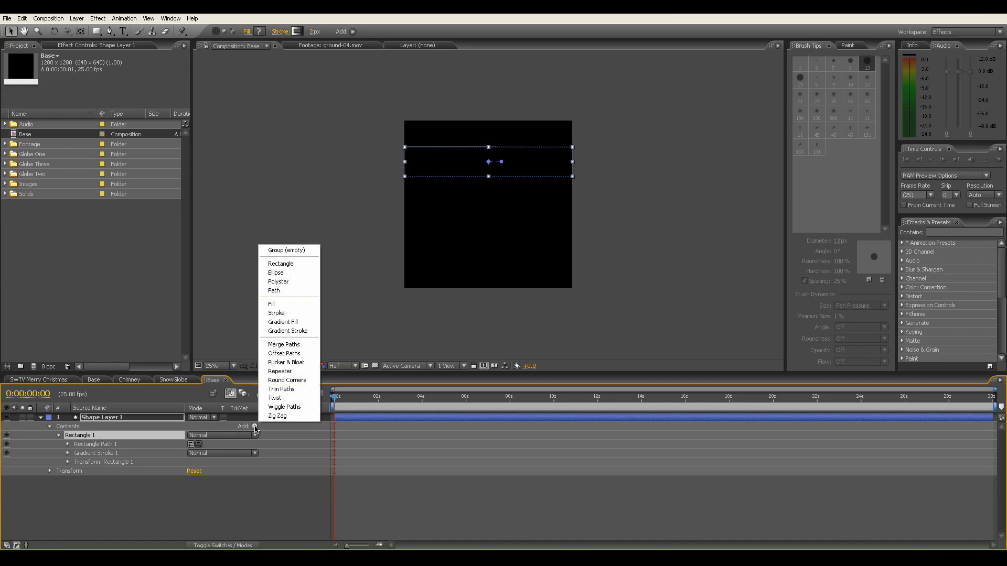
click(297, 325)
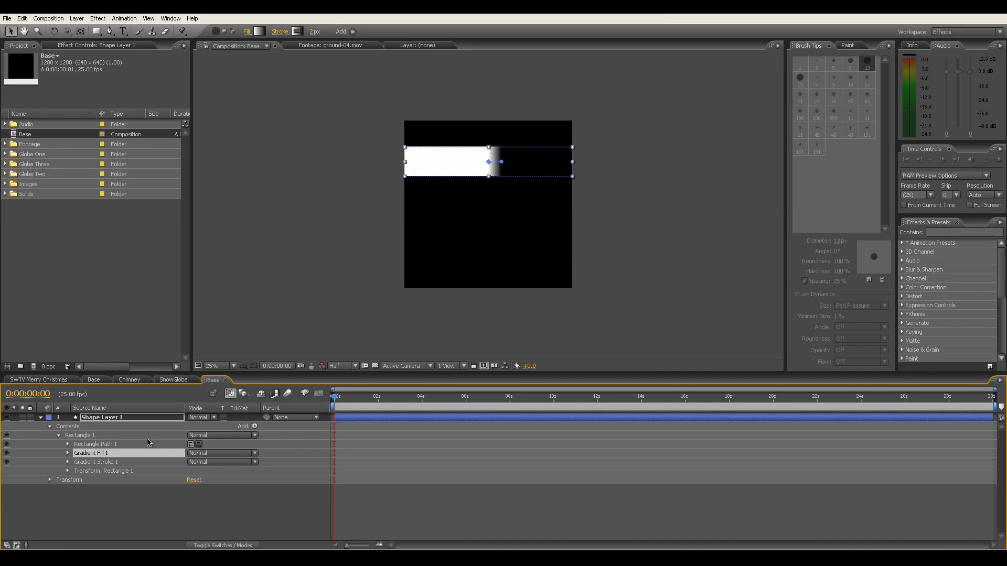
- Set Gradient Stroke 1's width to 55 and its end point to 62, 0
click(107, 463)
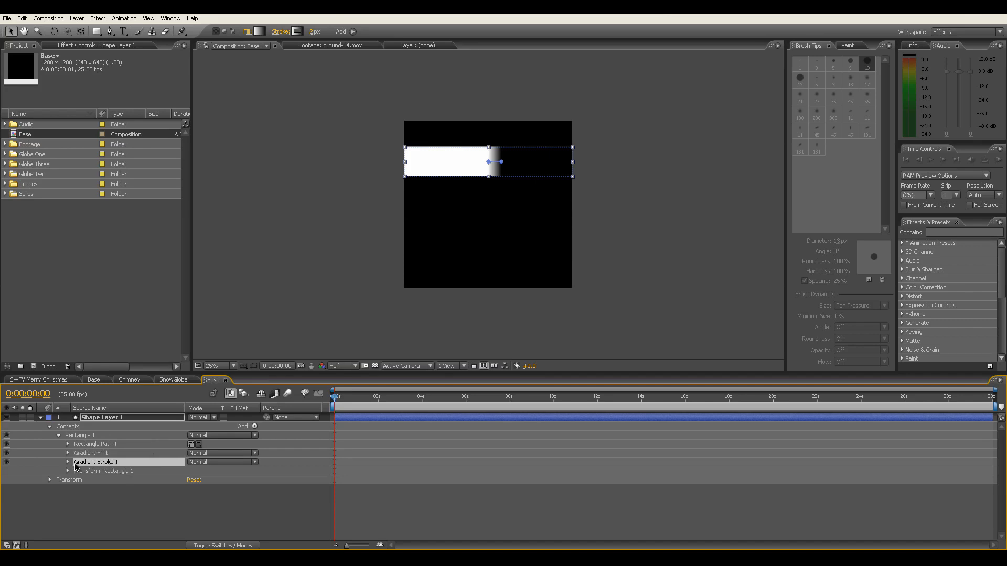
click(67, 462)
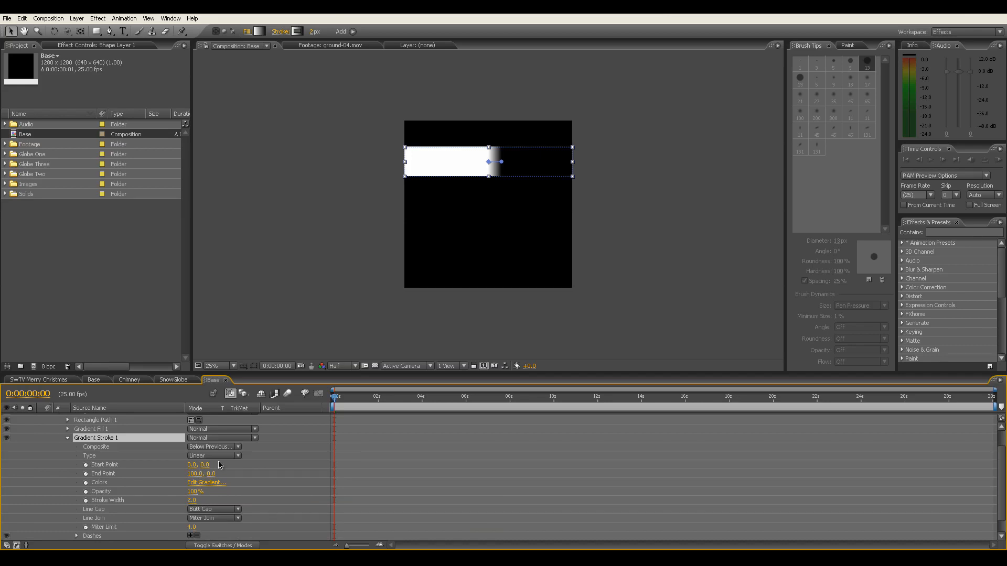
click(192, 501)
click(115, 475)
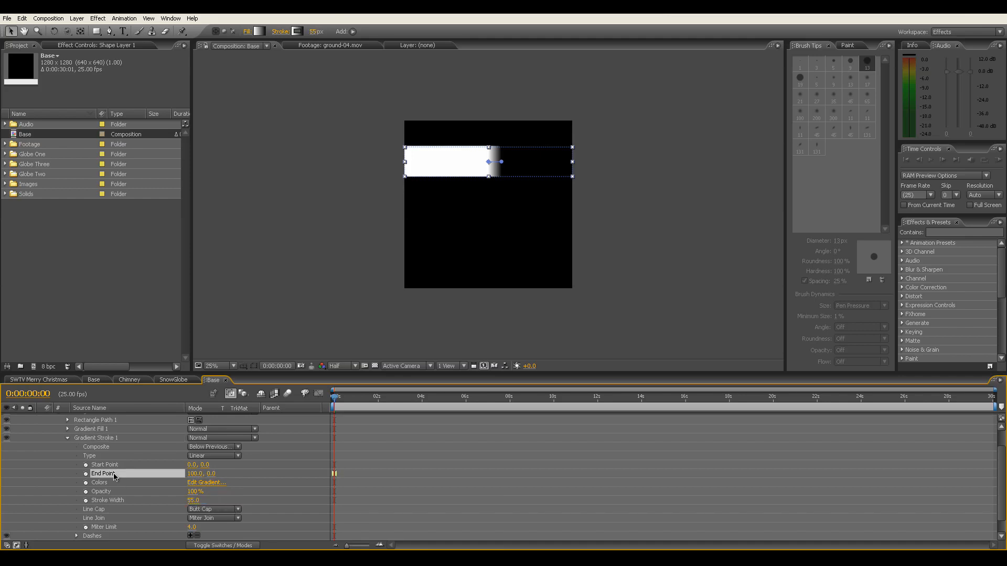
click(197, 474)
click(110, 474)
- Change the stroke gradient to run from light grey to dark grey
click(197, 483)
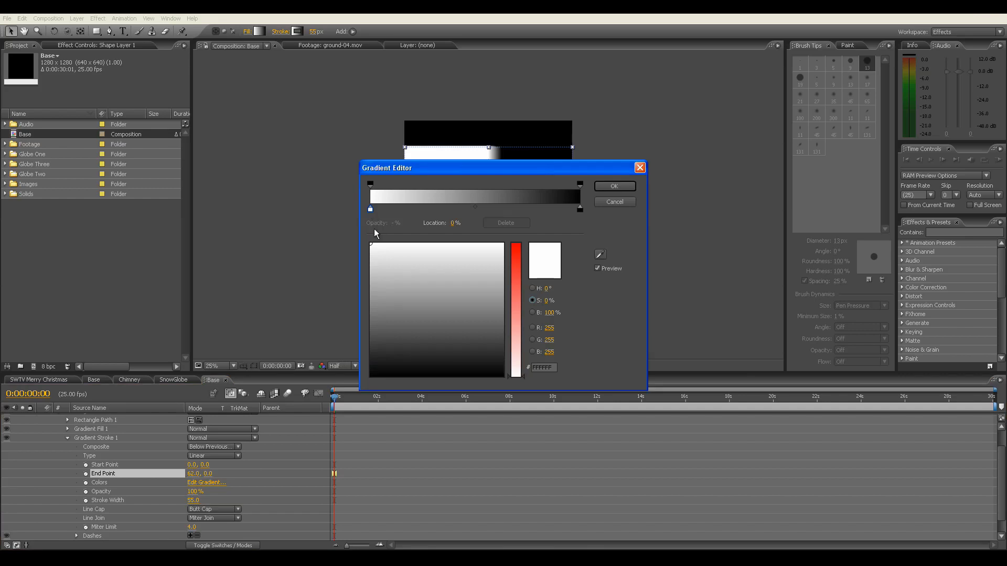
drag(374, 279, 369, 298)
click(580, 209)
drag(380, 345, 365, 334)
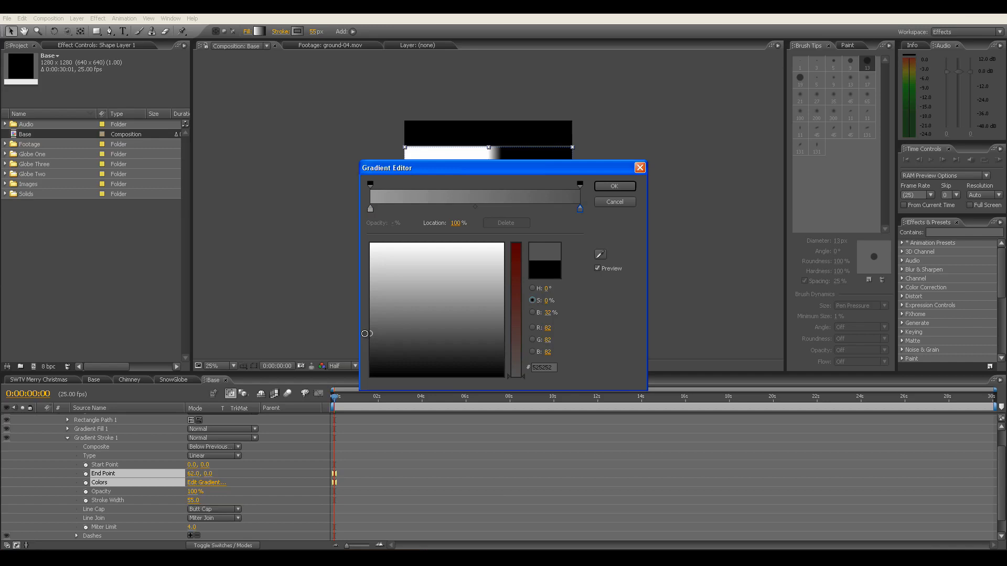
click(615, 187)
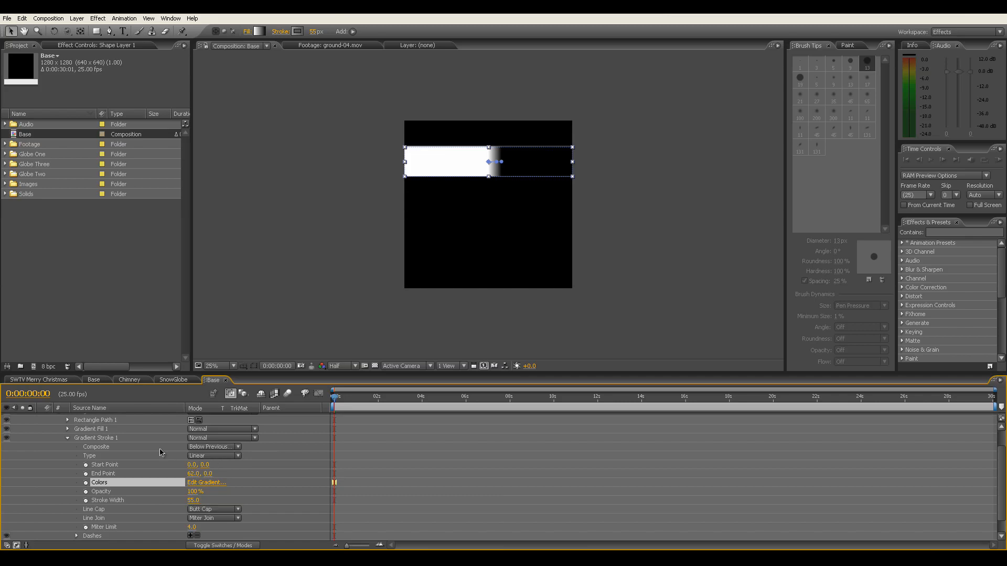
click(68, 439)
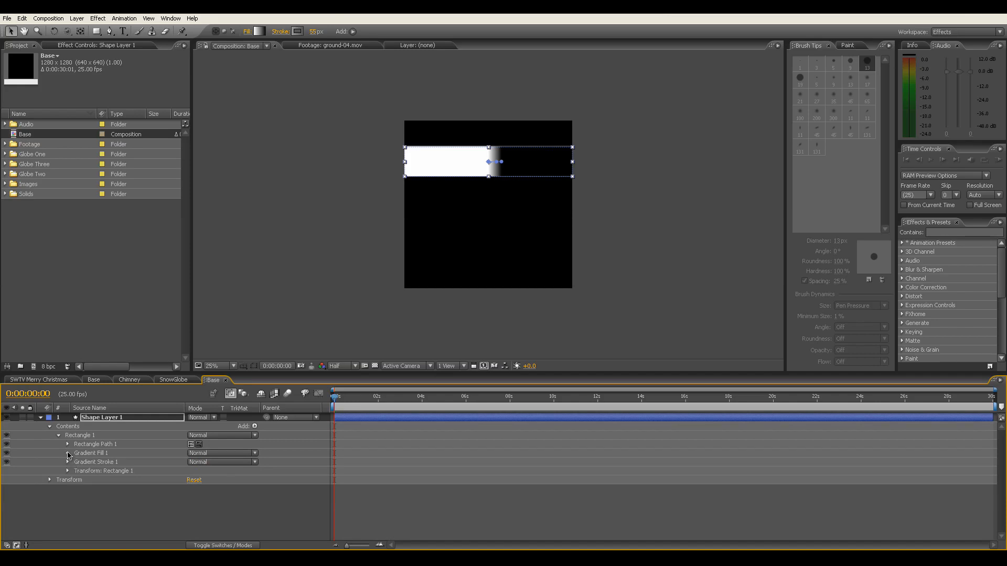
- Make the gradient fill vertical with start point Y -190 and end point 0, 179
click(68, 453)
scroll(101, 456, down, 1)
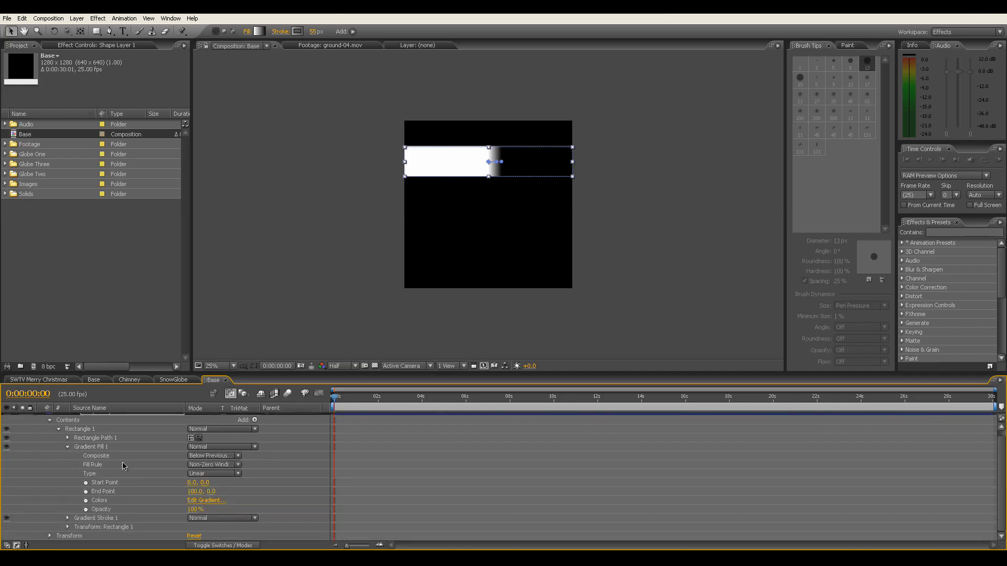
click(205, 483)
text(-190)
key(Return)
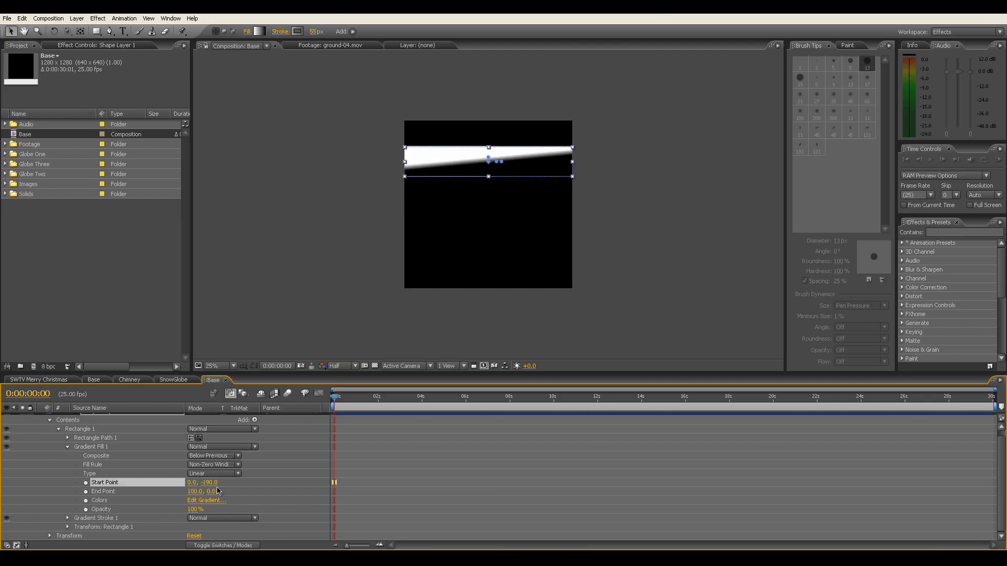
click(212, 492)
key(Return)
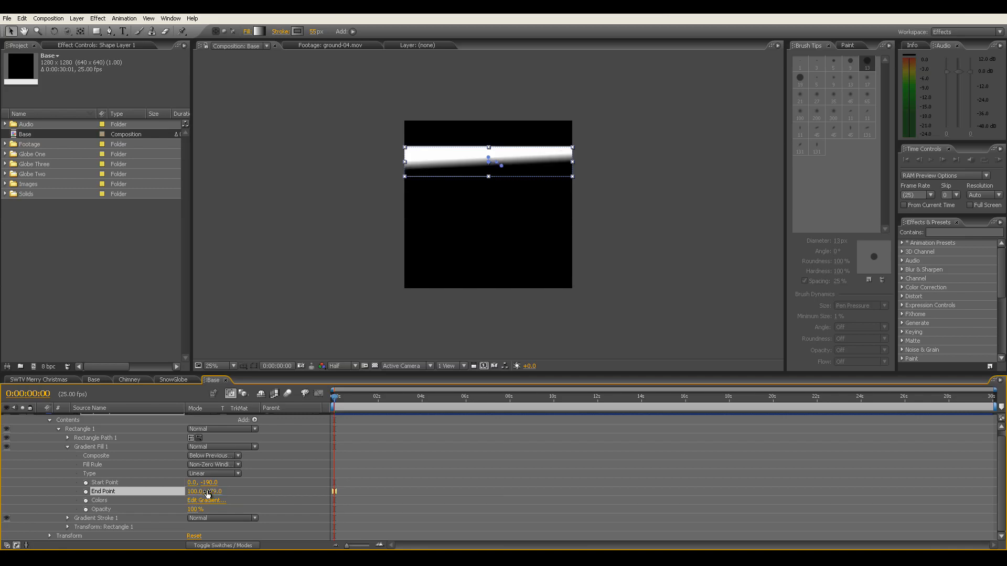
click(194, 492)
text(0)
key(Return)
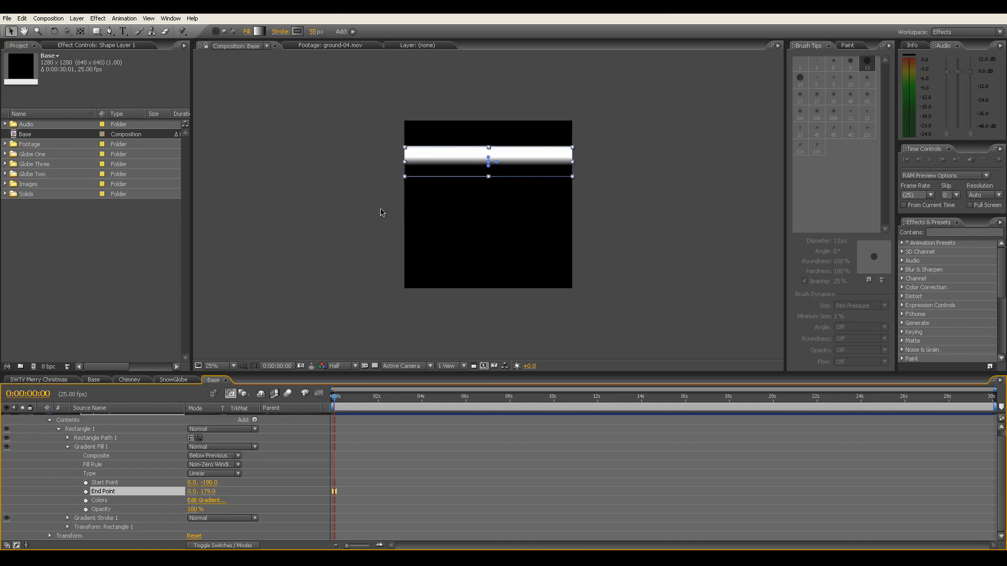
- Colour the fill gradient yellow at the top to orange (FF6C00) at the bottom, then preview
click(206, 501)
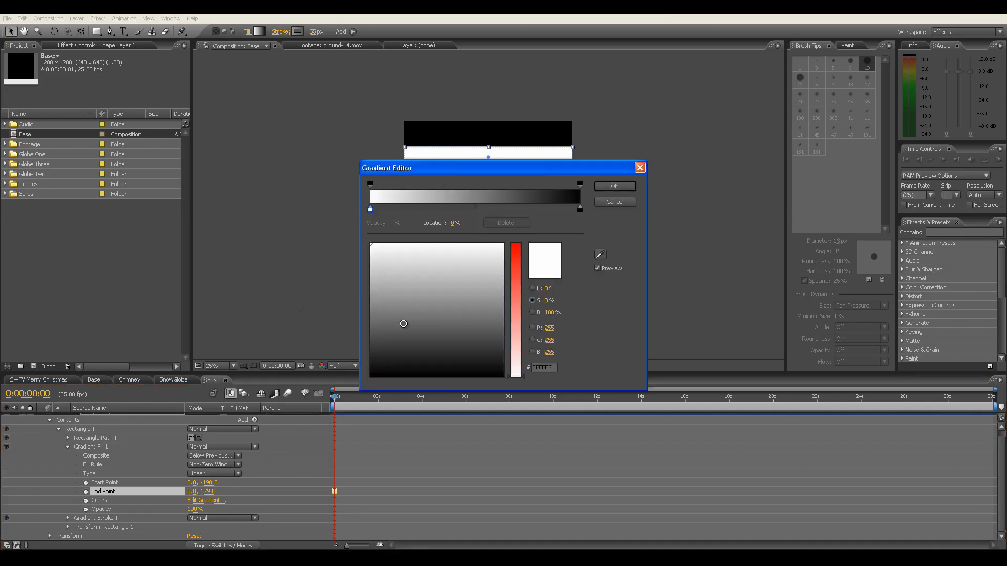
click(371, 209)
drag(516, 362, 495, 241)
click(390, 241)
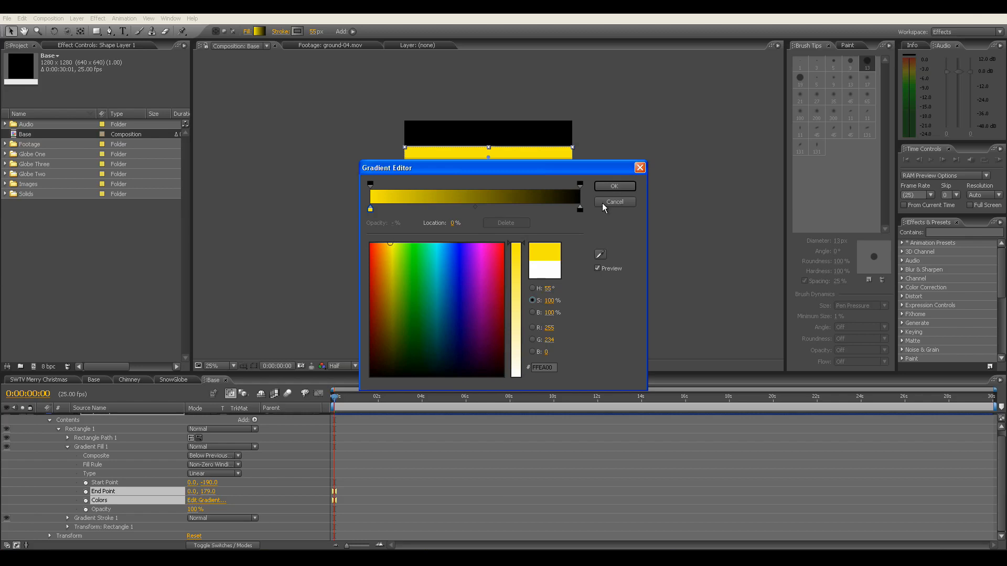
click(579, 209)
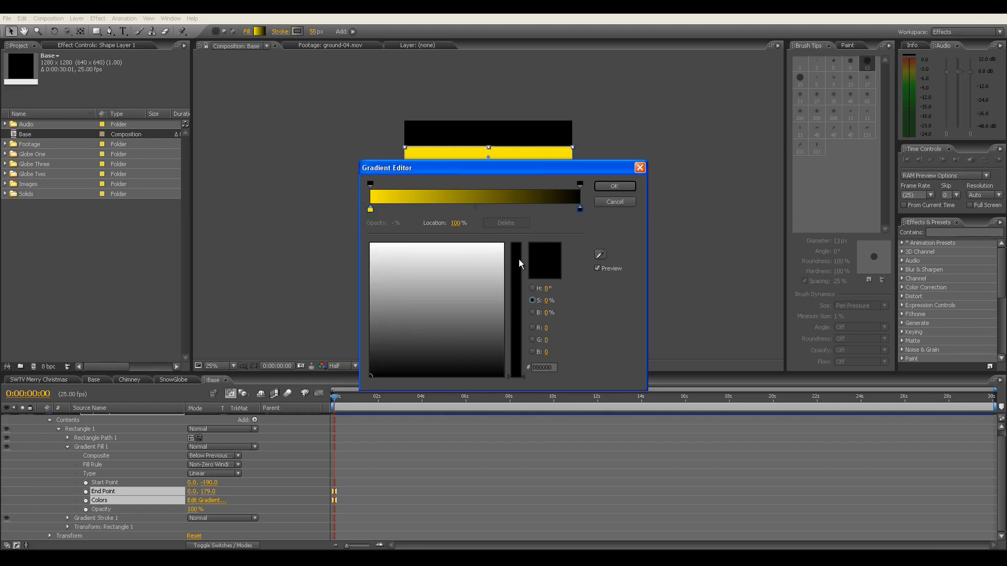
drag(520, 263, 516, 243)
drag(391, 244, 378, 236)
click(608, 186)
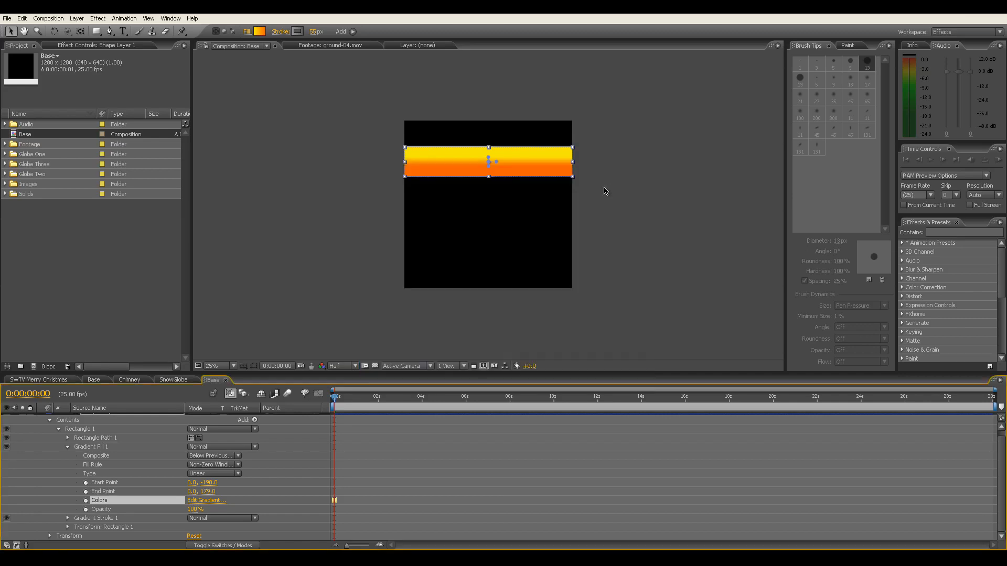
key(period)
click(494, 166)
key(space)
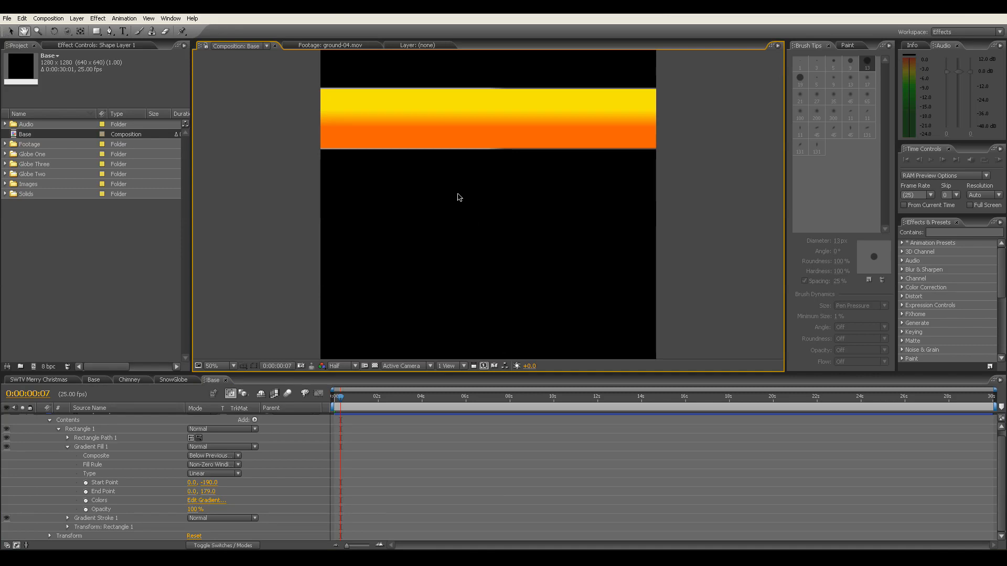
- Rewind to the start and scrub Gradient Stroke 1's width from 55 up to about 159
key(space)
drag(355, 397, 327, 397)
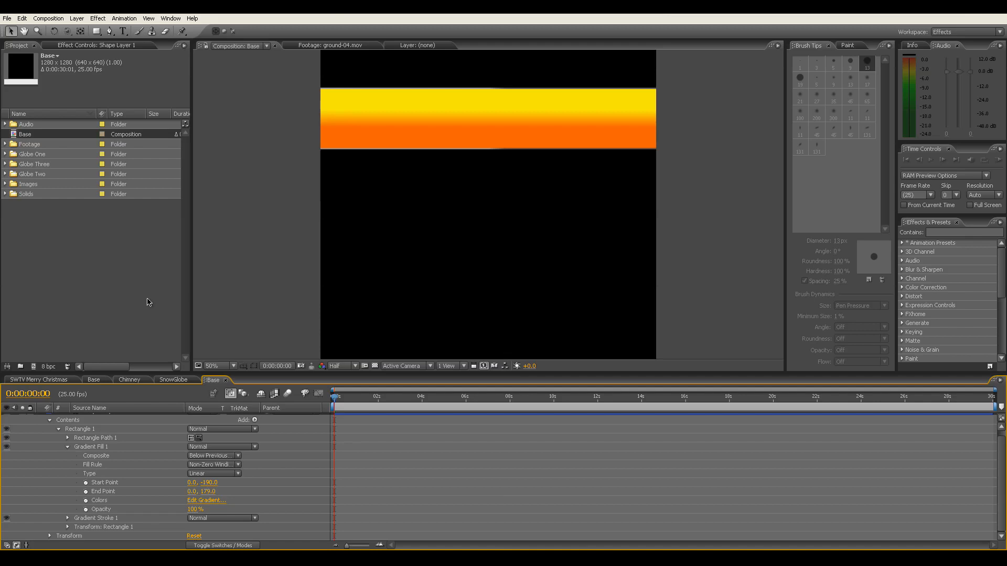
click(87, 448)
click(68, 518)
scroll(86, 519, down, 3)
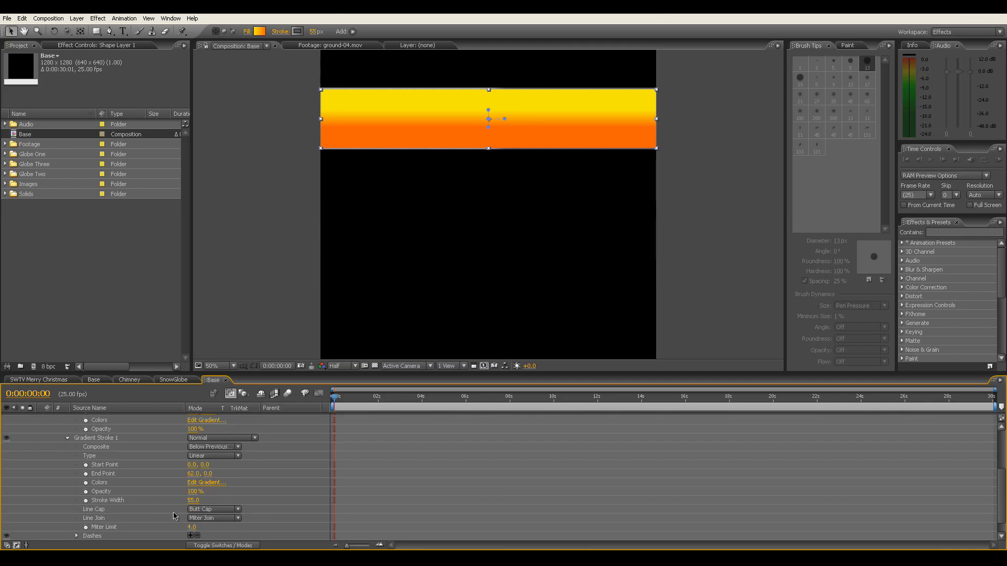
drag(192, 500, 249, 495)
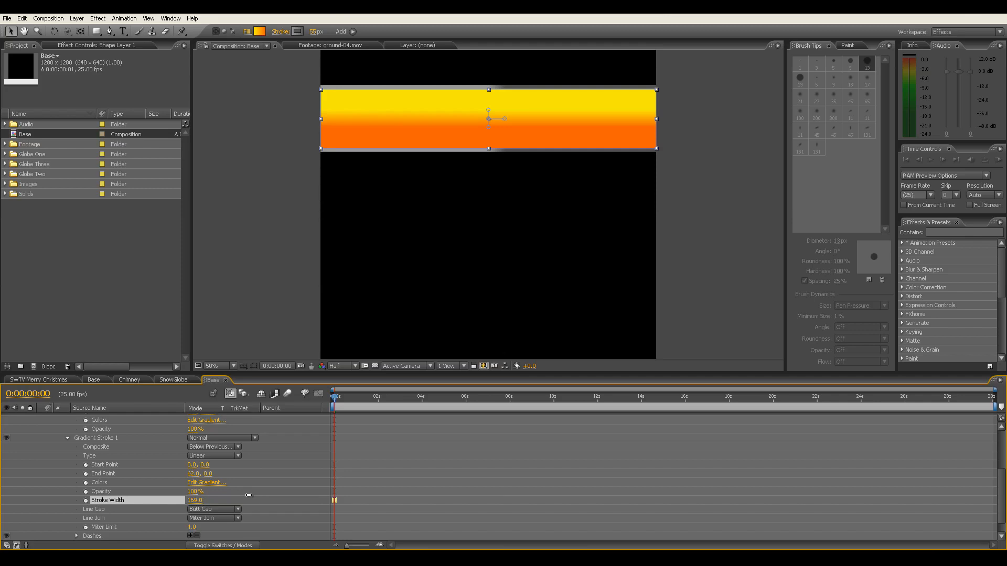
drag(245, 495, 242, 494)
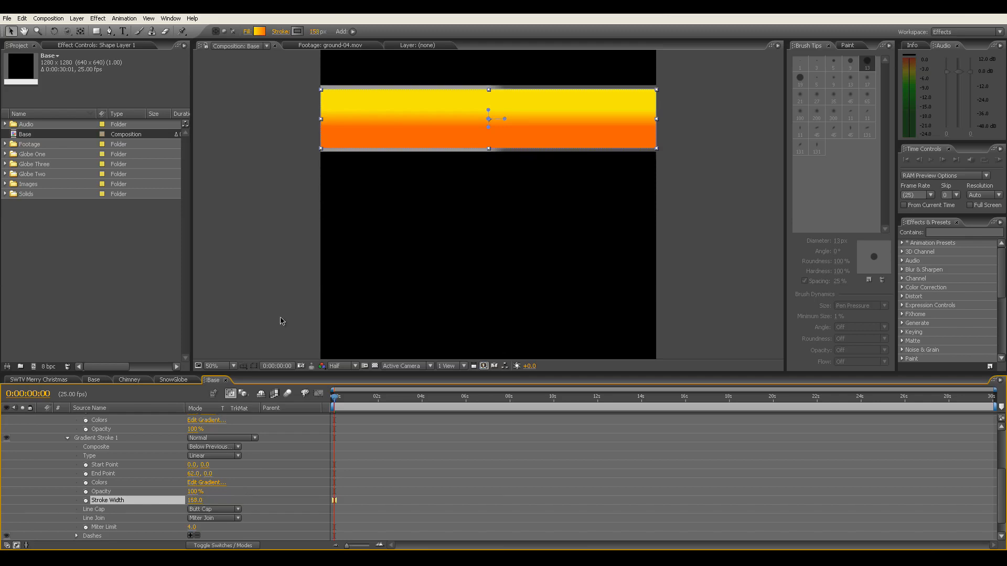
click(68, 439)
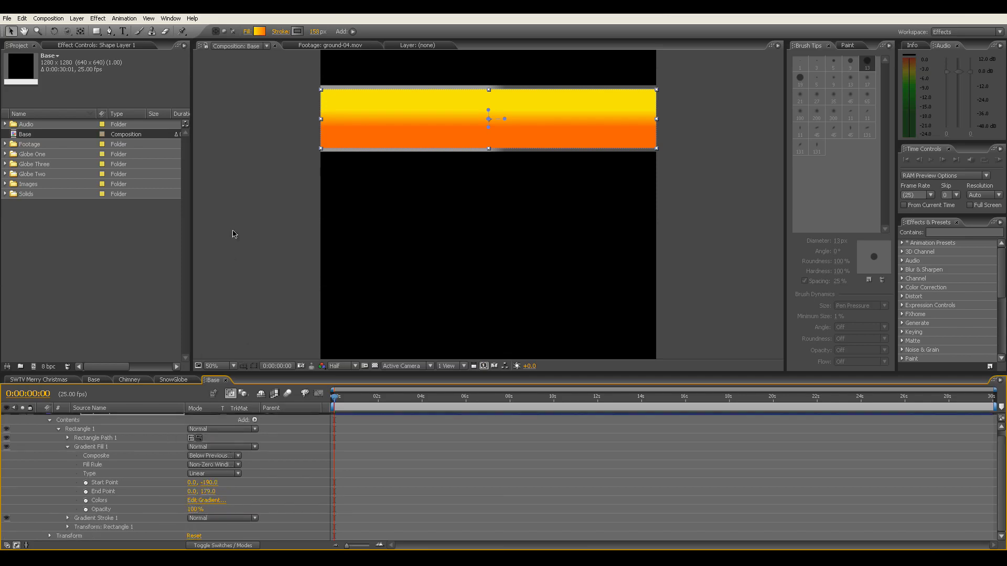
- Type 'Happy Holidays' as a new text layer and move it onto the yellow-orange bar
click(123, 31)
click(482, 216)
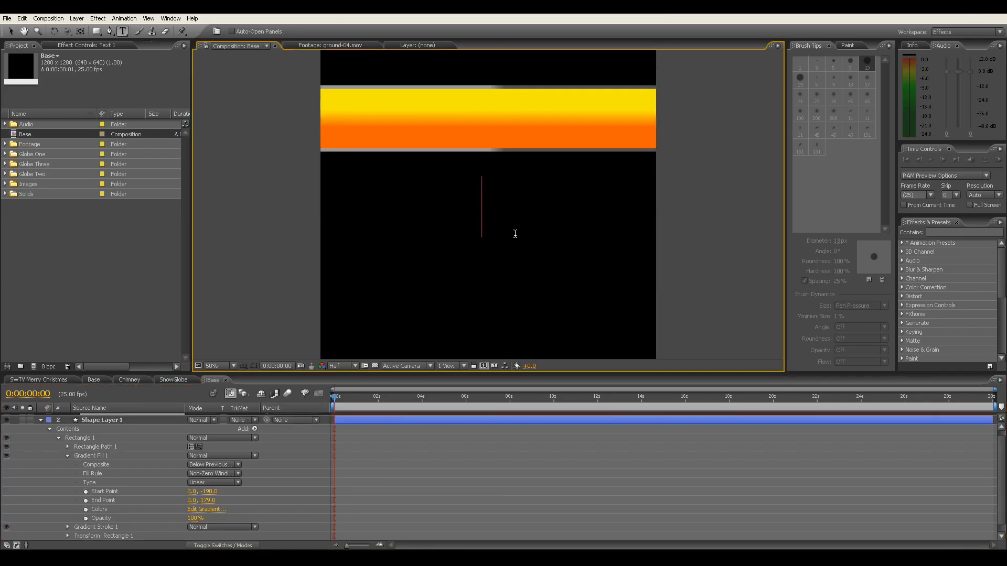
text(Happy Holidays)
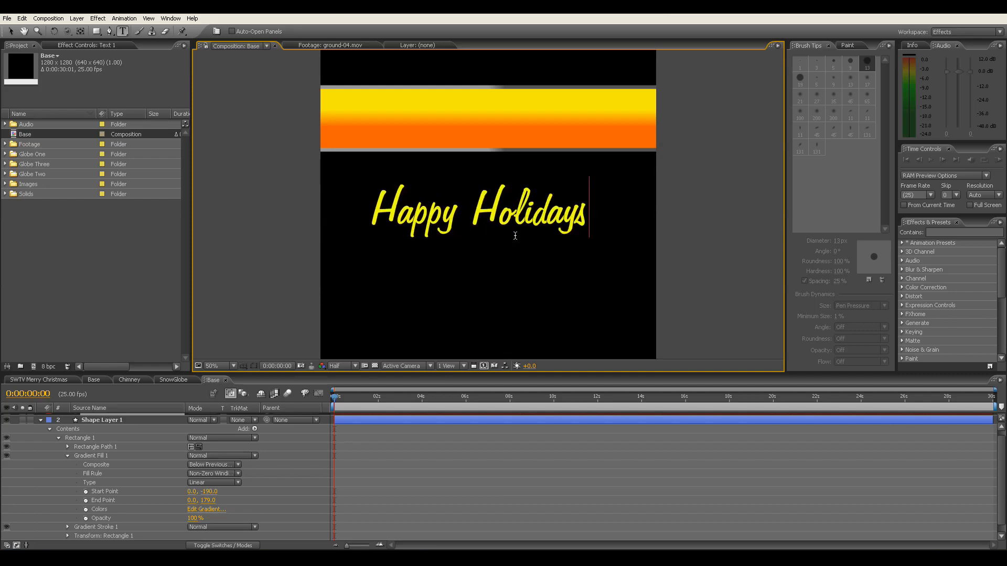
triple_click(515, 235)
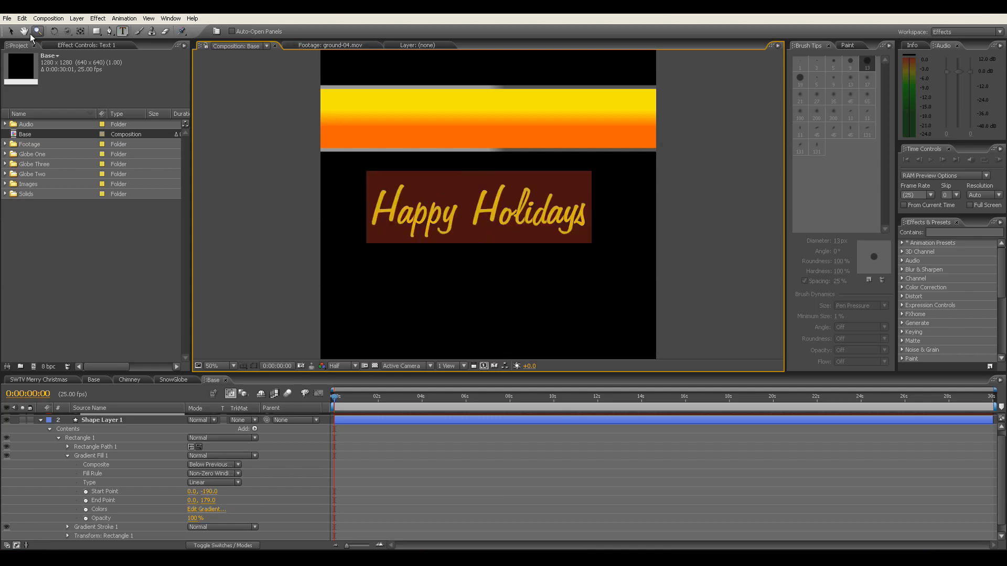
click(10, 31)
drag(431, 221, 442, 133)
- Fine-tune the text's position by nudging it slightly up and right on the bar
key(slash)
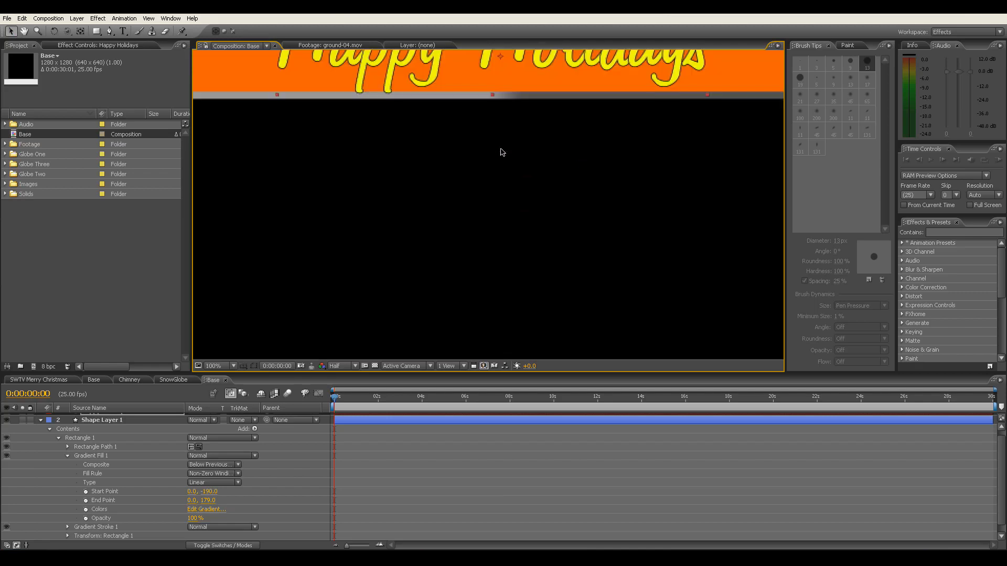
key(h)
drag(591, 128, 589, 286)
key(v)
key(comma)
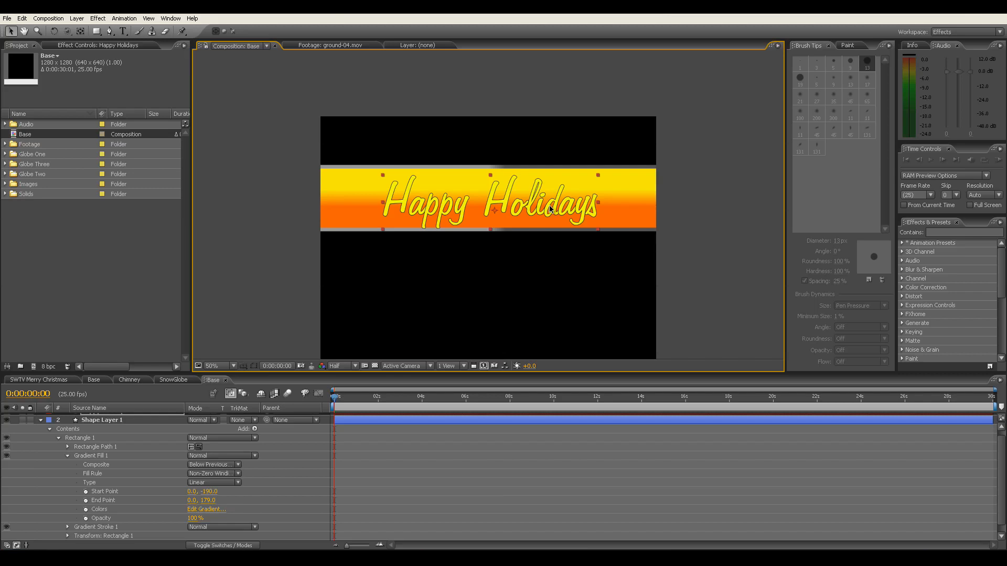
drag(549, 208, 552, 207)
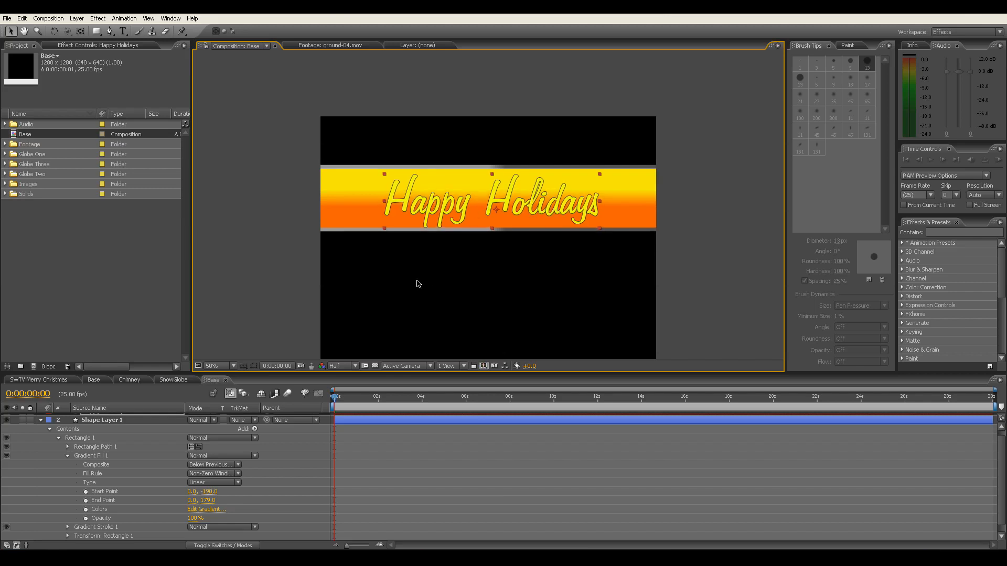
- Collapse Shape Layer 1's properties and deselect all layers
click(104, 421)
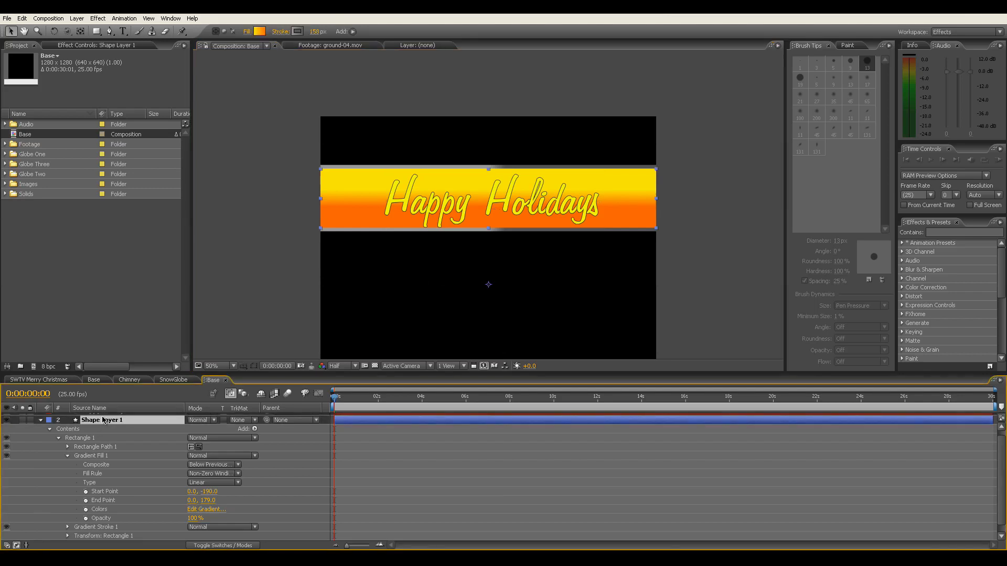
click(40, 421)
click(136, 462)
click(116, 430)
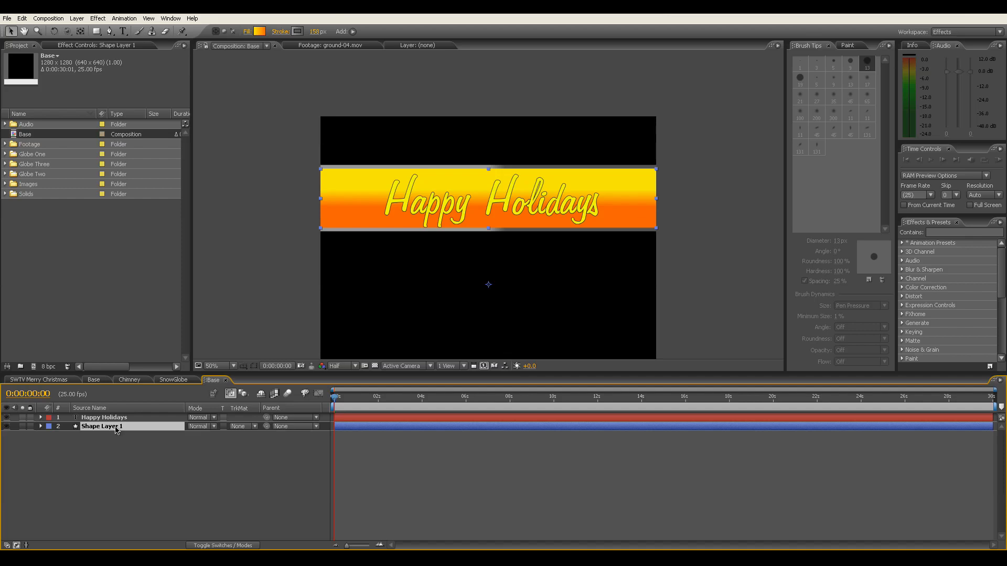
click(111, 419)
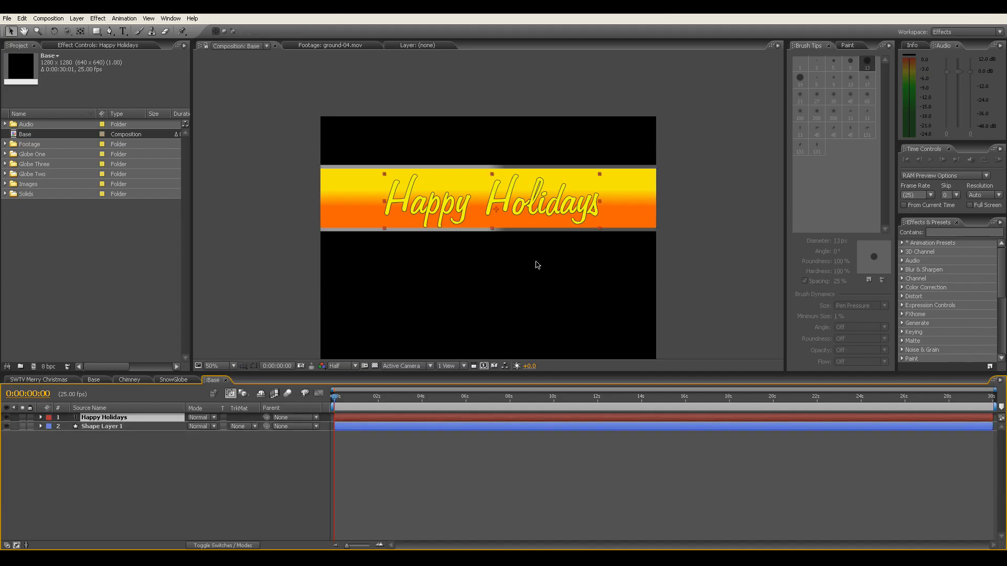
click(234, 461)
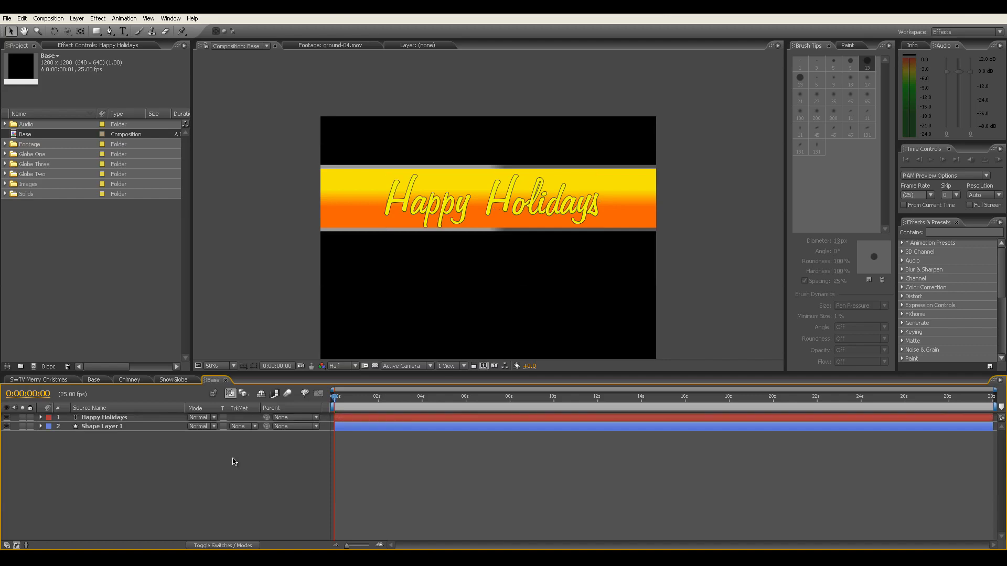
- Create a 1280 x 1280, 25 fps composition named 'Footage'
click(9, 18)
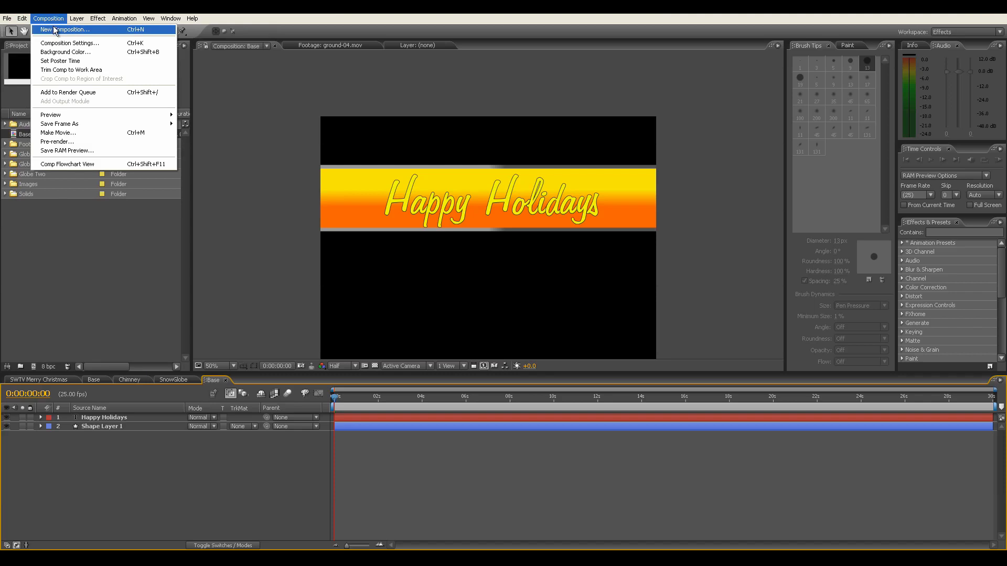
click(56, 30)
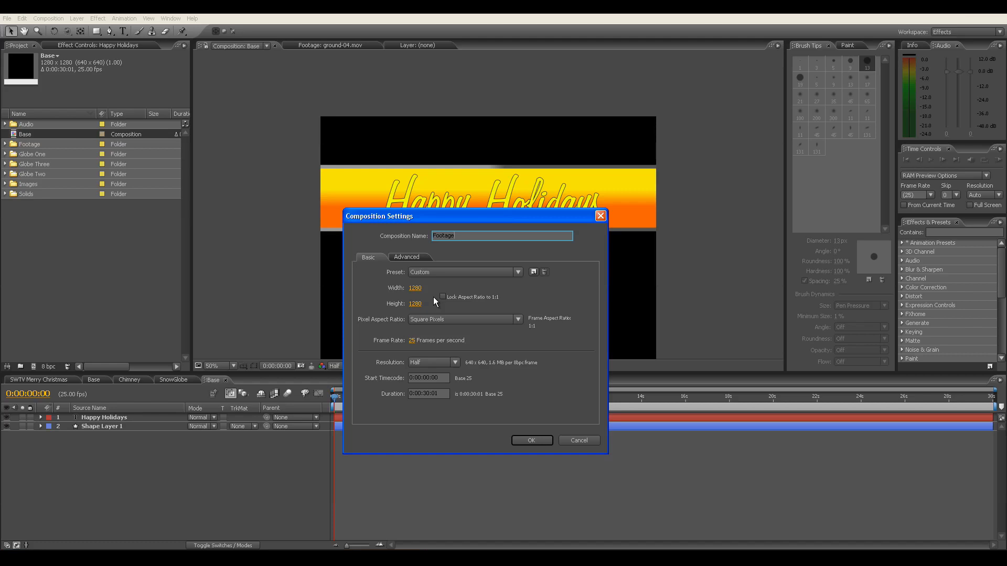
click(530, 440)
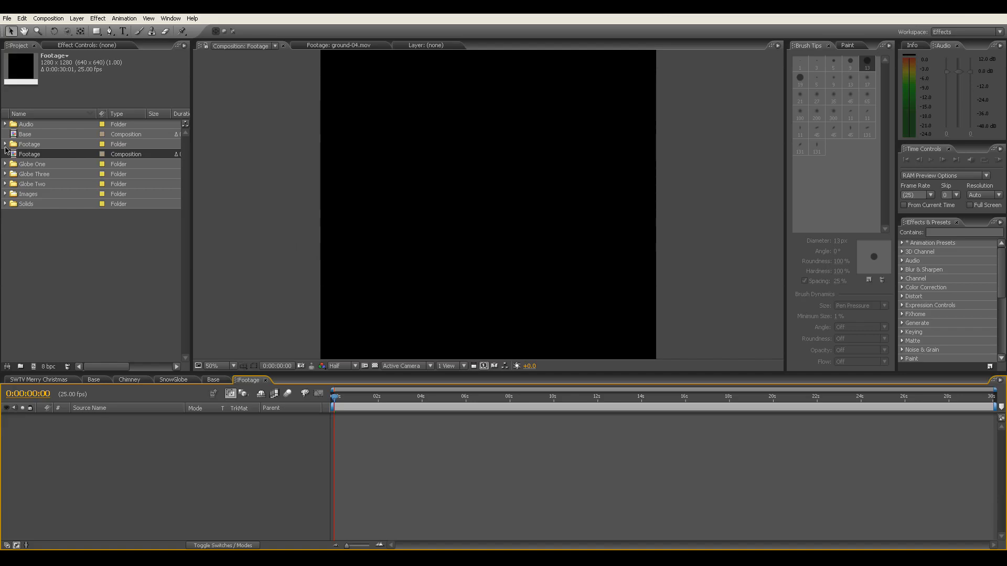
- Place Chimney.jpg from the Images folder into the Footage comp and frame its top
click(5, 194)
click(47, 205)
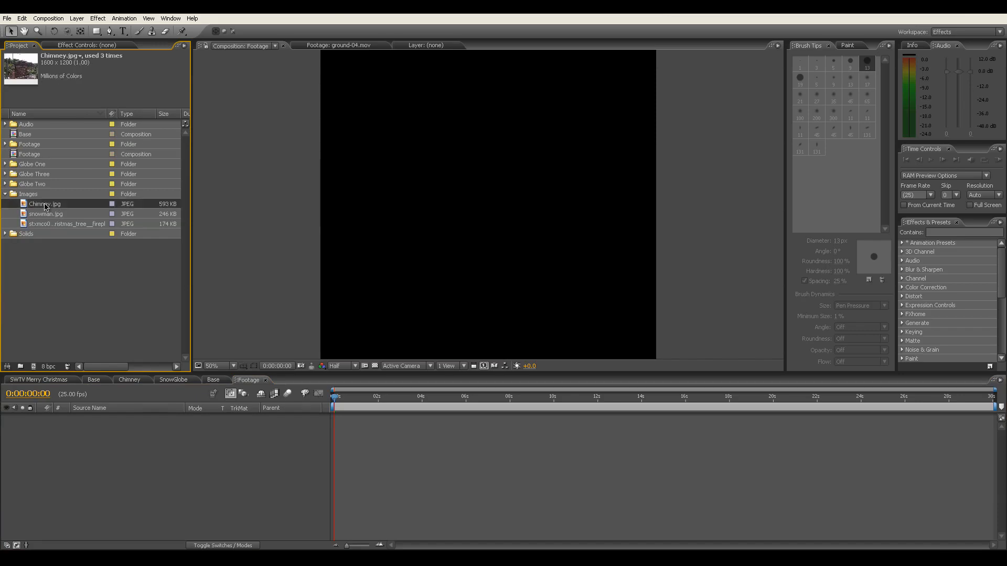
drag(45, 206, 481, 206)
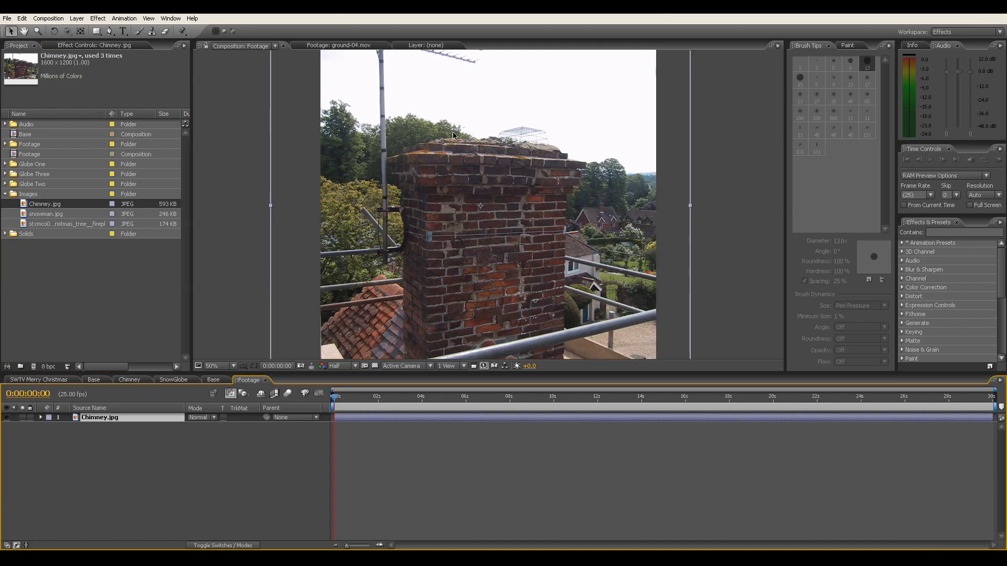
key(period)
key(h)
drag(452, 180, 464, 208)
- Draw a Pen mask up the chimney's left edge and along its top edge
click(110, 31)
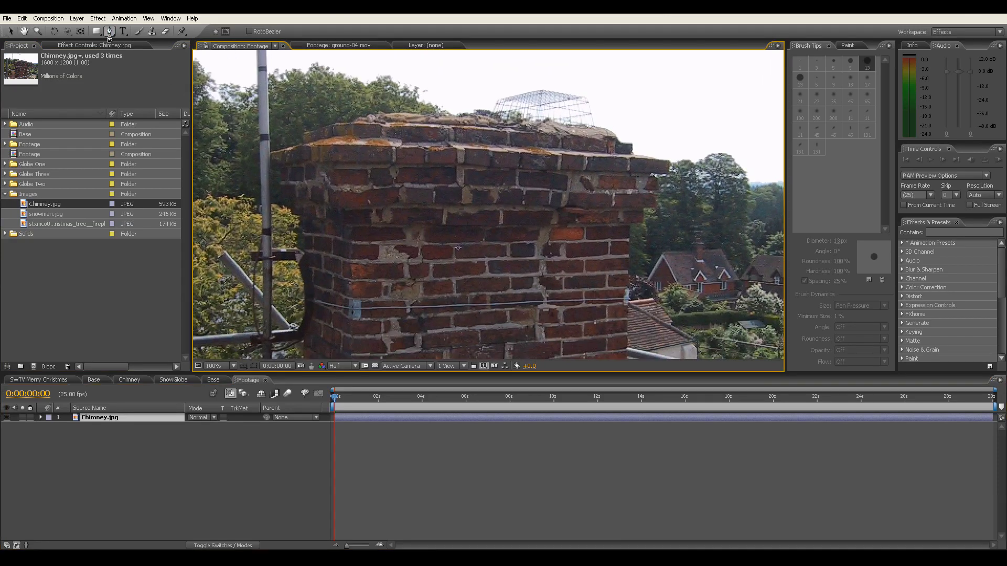
click(313, 291)
click(302, 252)
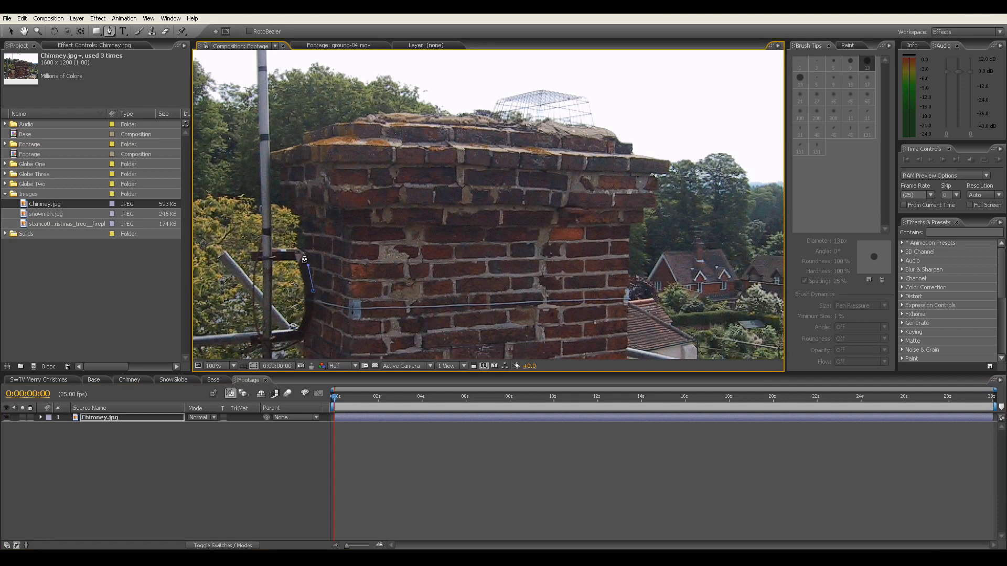
click(304, 218)
click(292, 199)
click(282, 197)
click(279, 173)
click(274, 168)
click(271, 154)
click(304, 142)
click(303, 134)
click(336, 123)
click(388, 124)
click(451, 126)
click(569, 135)
click(616, 136)
- Continue the mask down the stepped right edge and across the bottom to close it
click(628, 140)
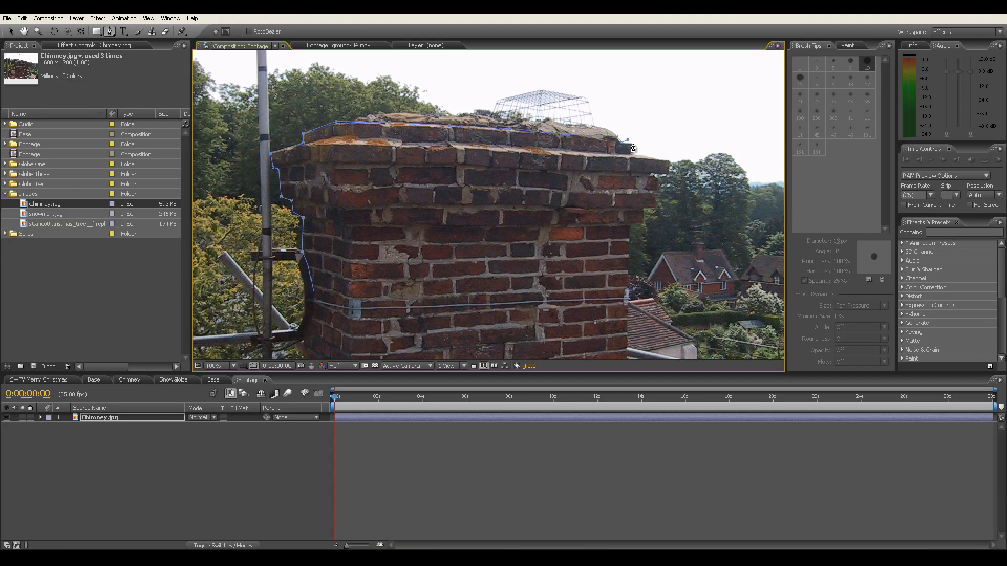
click(670, 165)
click(659, 173)
click(657, 191)
click(654, 207)
click(644, 209)
click(644, 223)
click(630, 223)
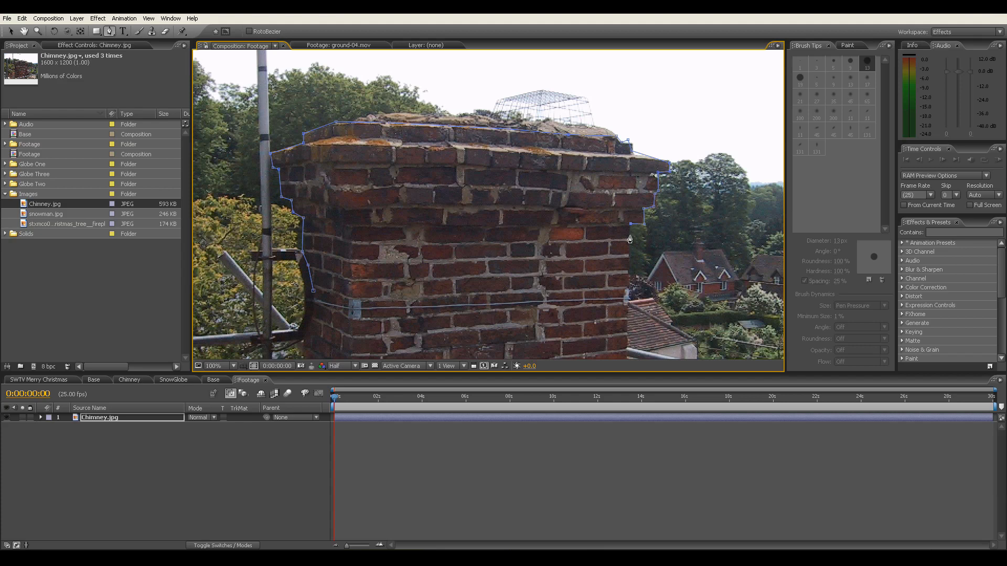
click(630, 273)
click(353, 297)
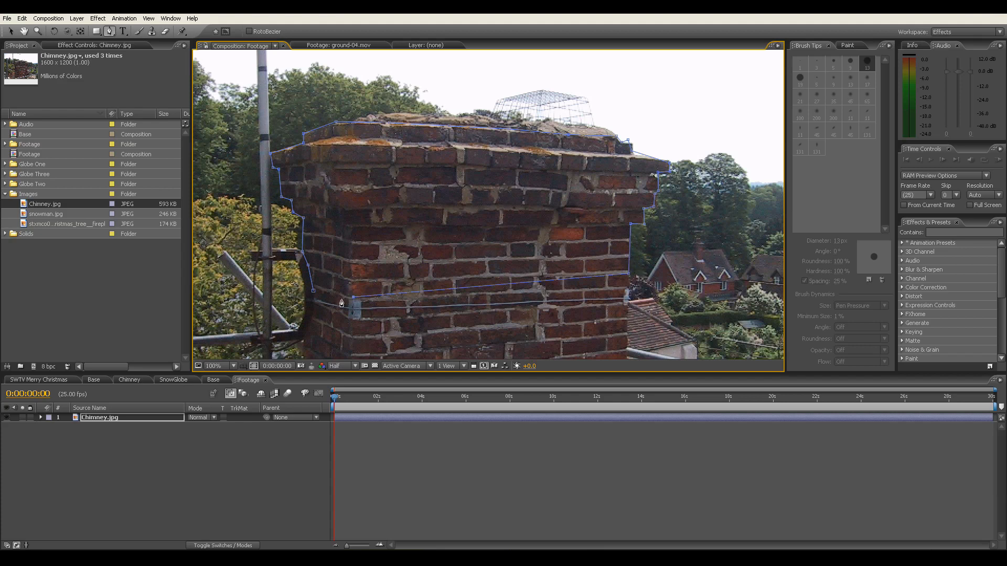
click(313, 291)
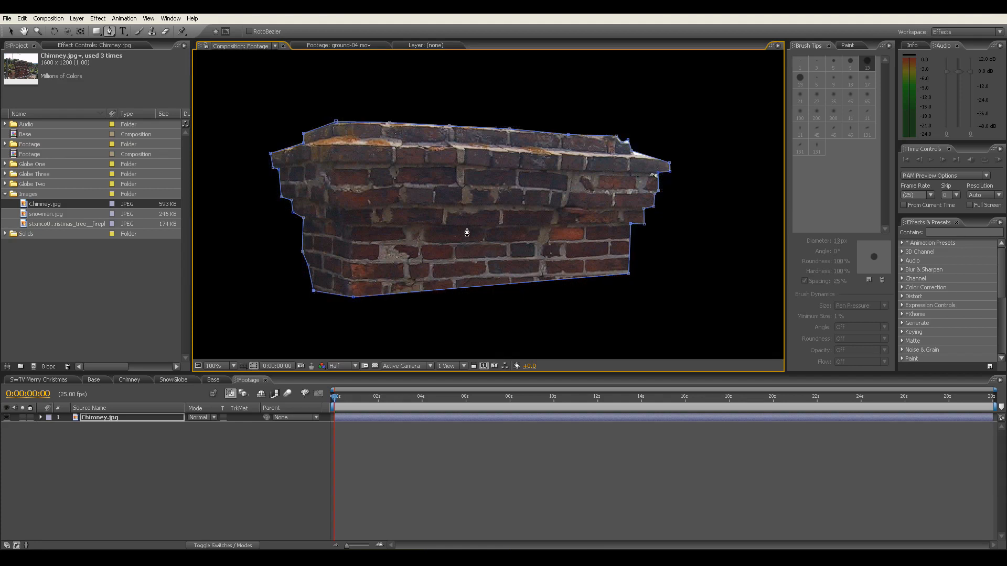
- Open the Footage comp and delete the extra Chimney.jpg layer, keeping the chimney top
key(comma)
click(11, 31)
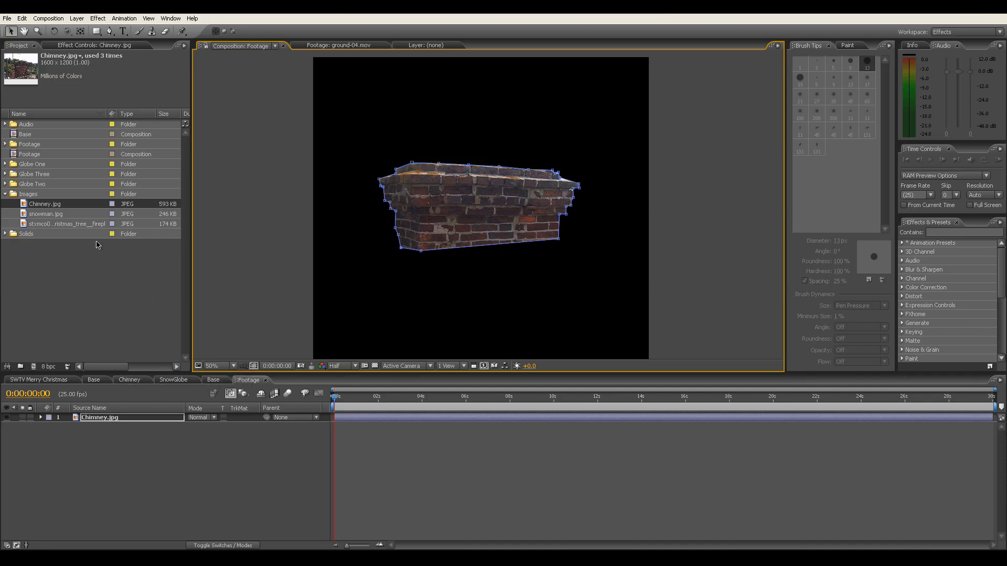
click(140, 379)
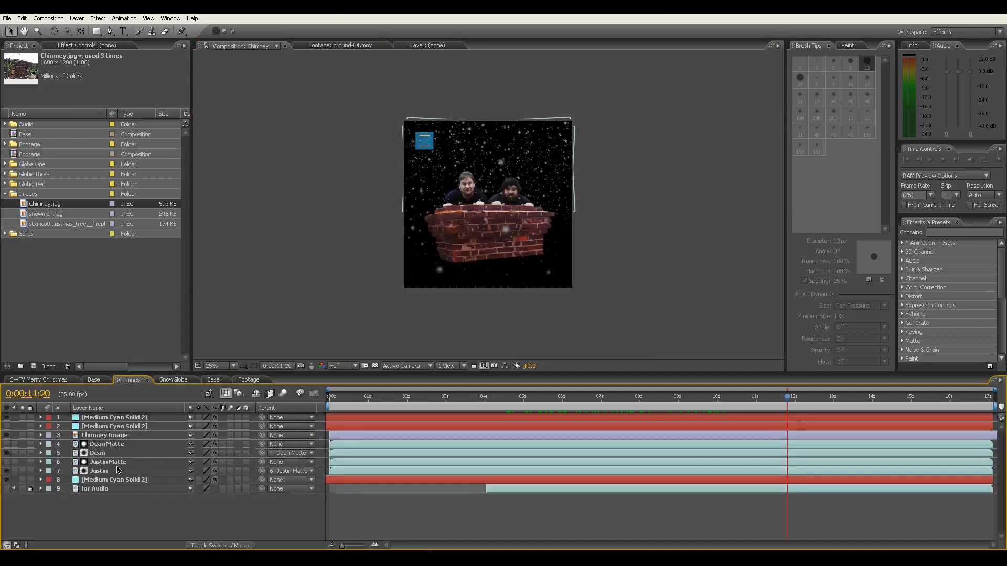
click(107, 437)
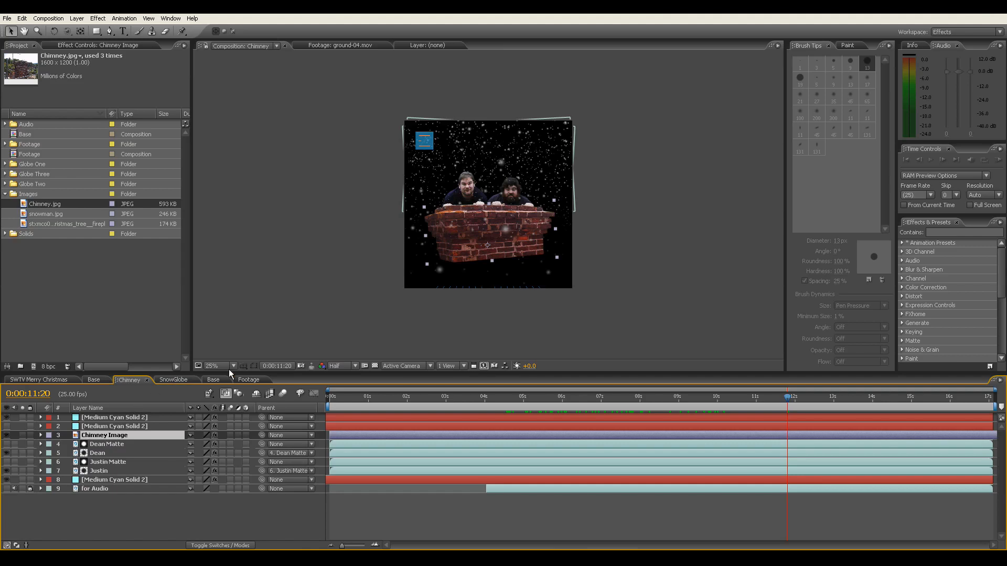
click(256, 381)
key(ctrl+v)
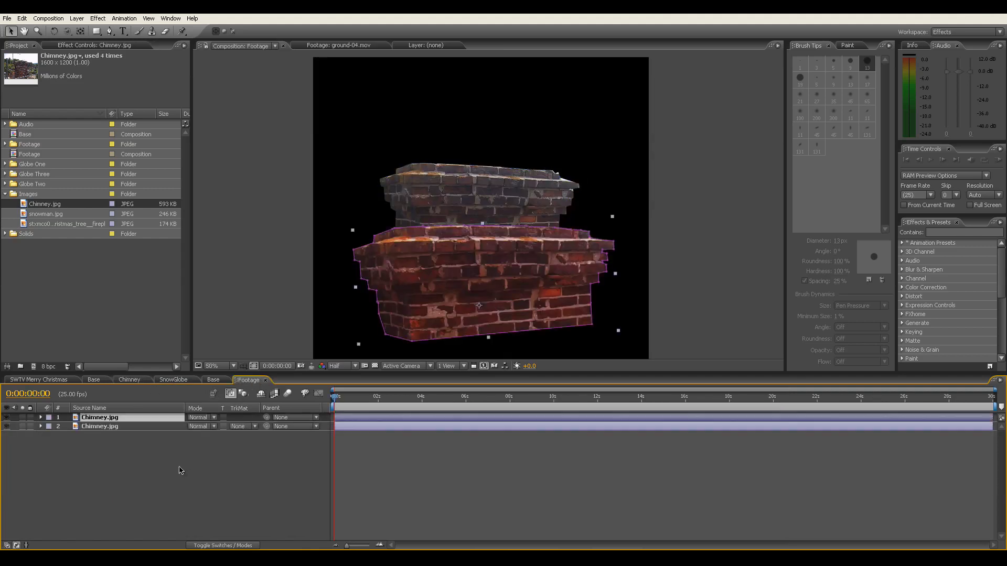
click(115, 427)
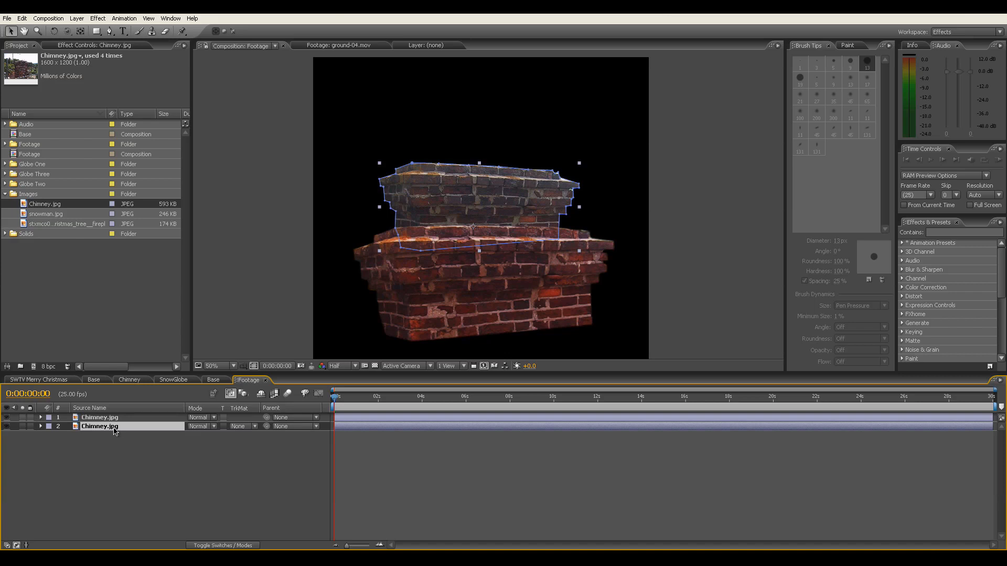
key(Delete)
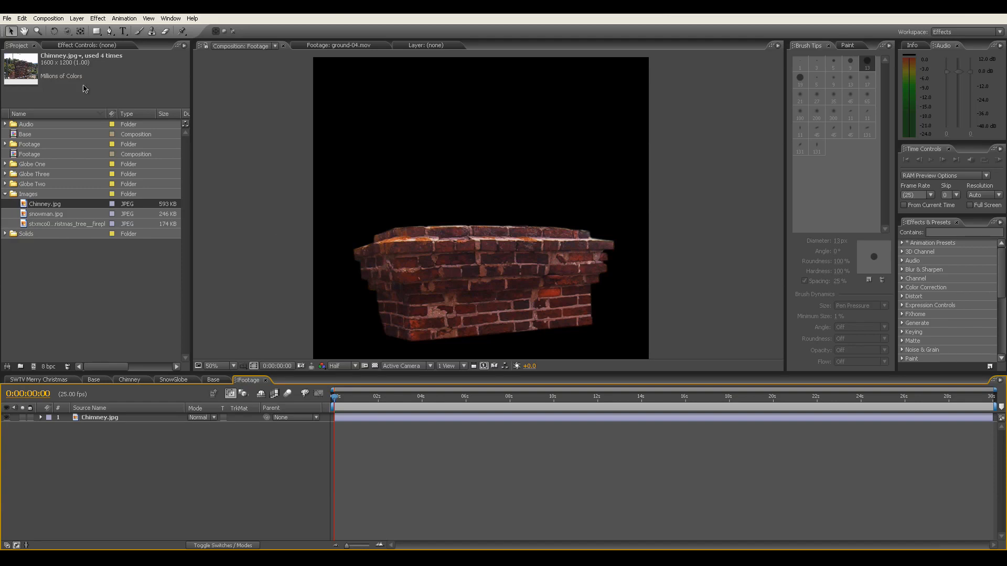
key(ctrl+z)
key(Delete)
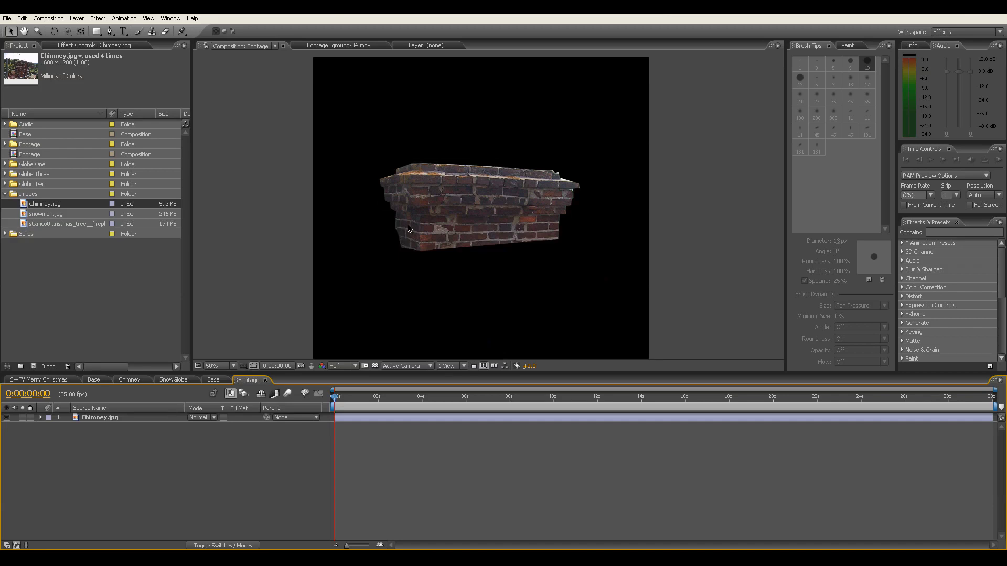
- Move the chimney top into the lower half of the frame and enlarge it
drag(445, 203, 446, 264)
key(comma)
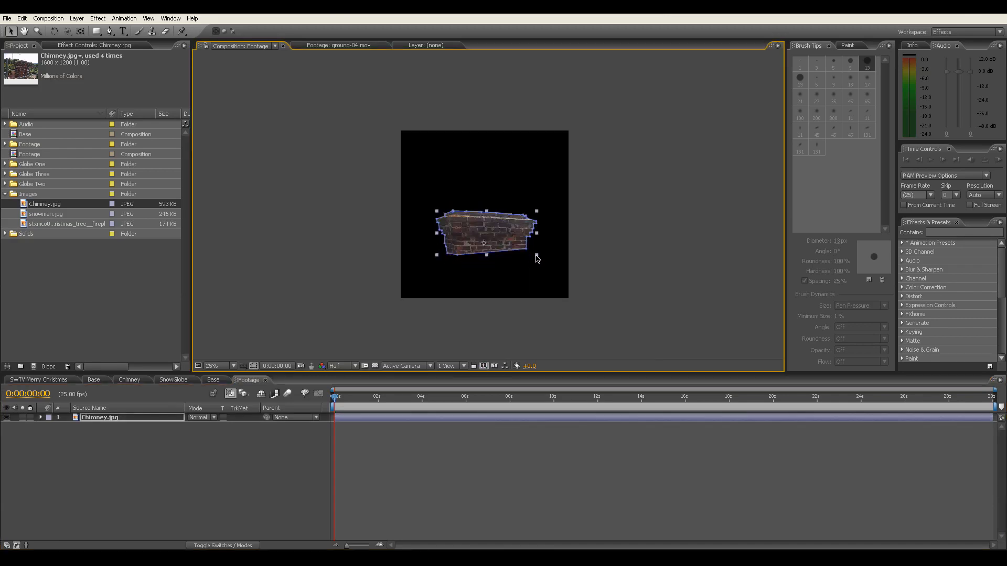
drag(536, 255, 563, 290)
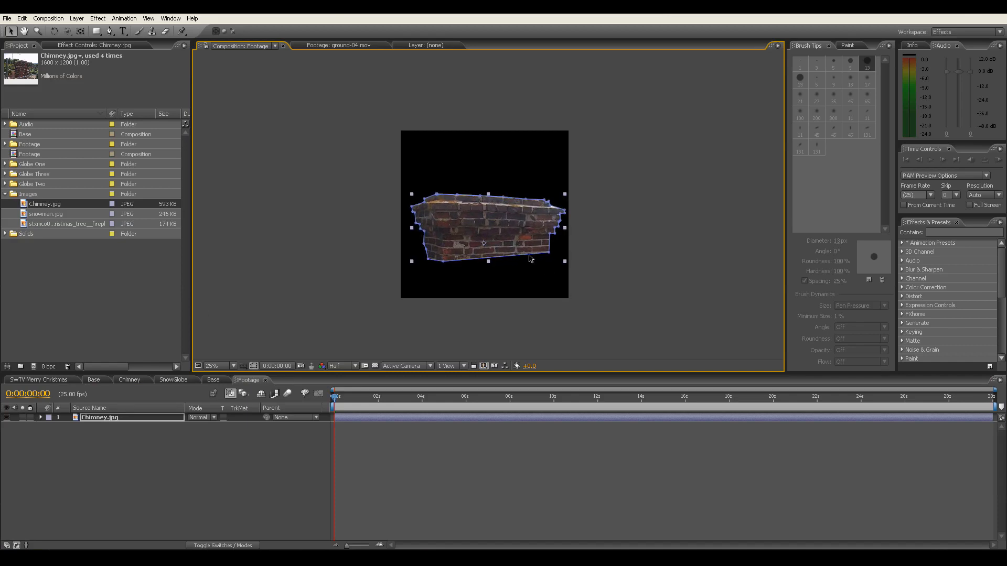
drag(513, 233, 511, 244)
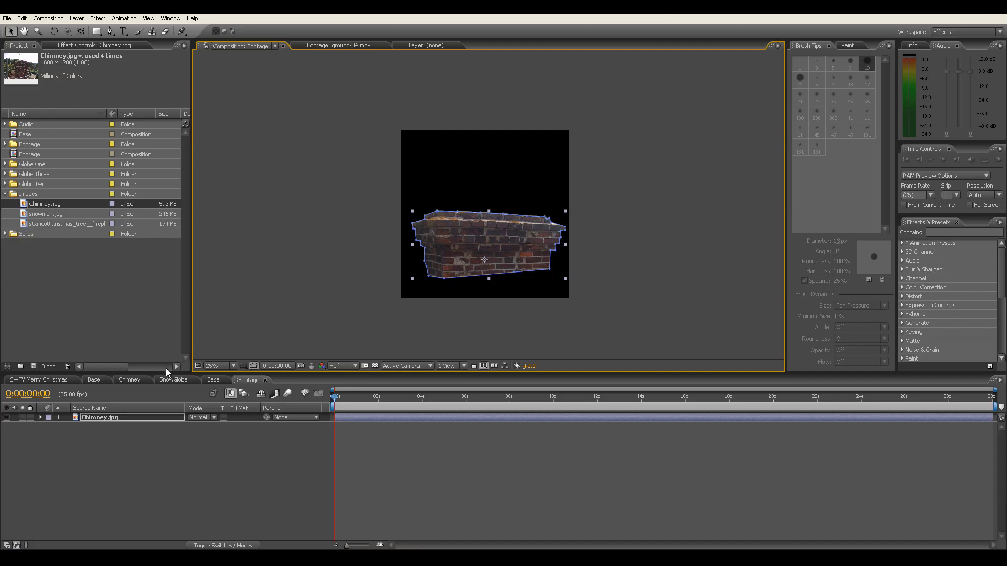
- Add a Curves effect to Chimney.jpg with an S-shaped RGB curve for contrast
click(189, 439)
click(156, 420)
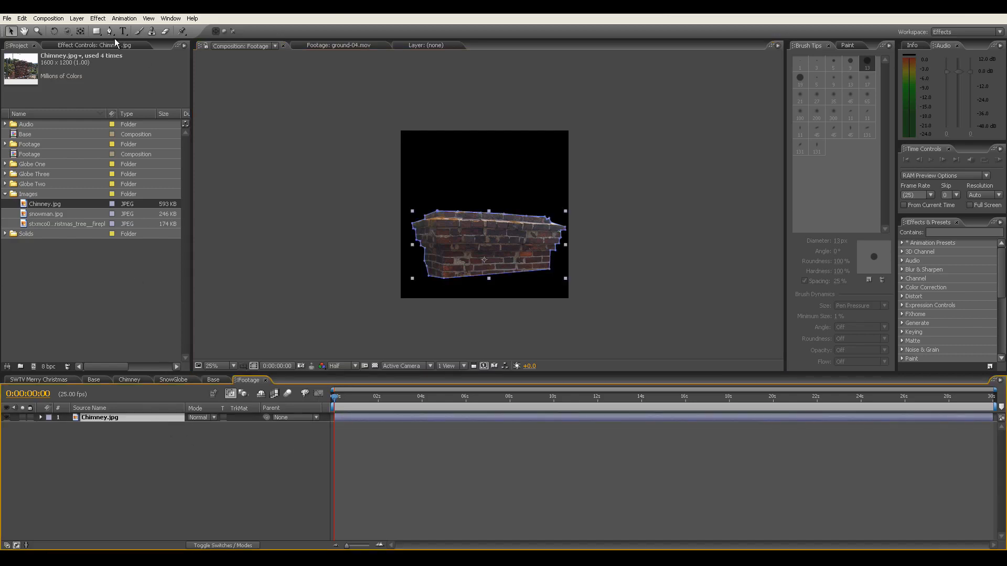
key(period)
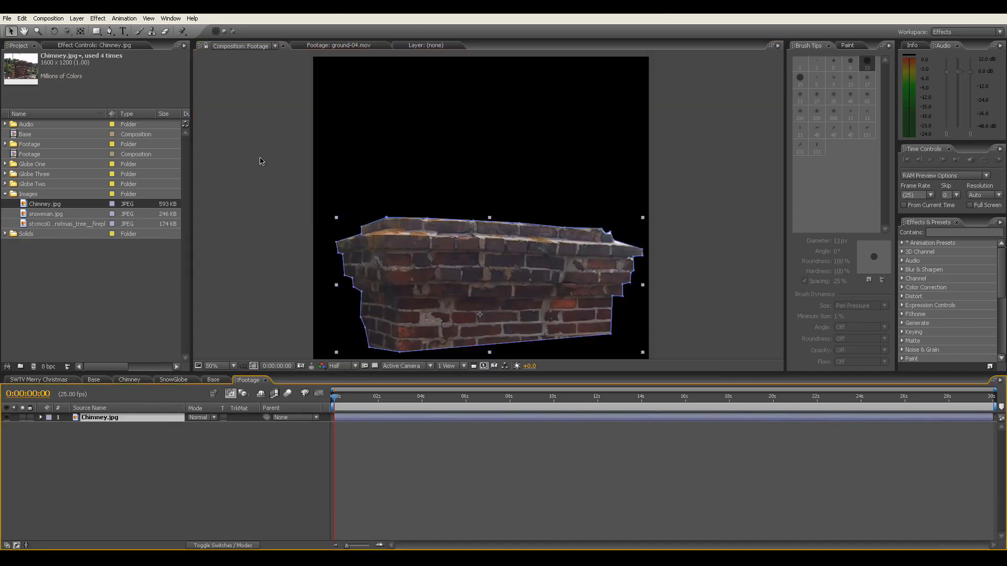
click(98, 18)
mouse_move(132, 98)
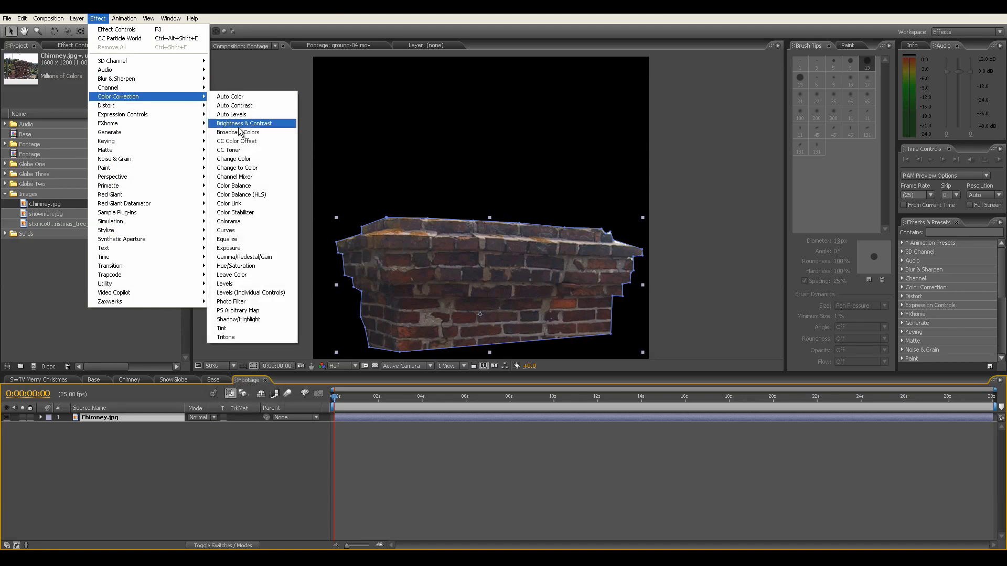
click(251, 230)
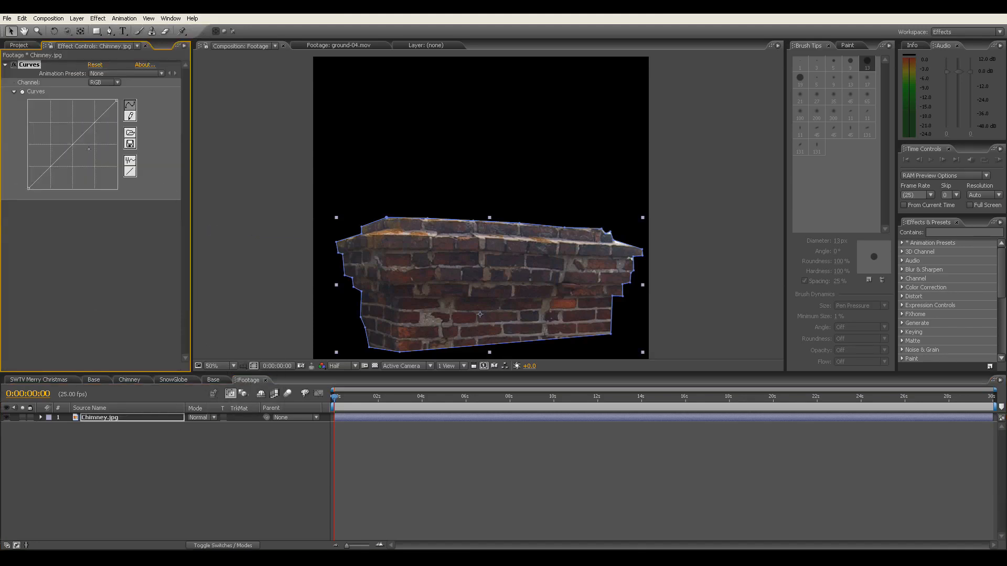
drag(52, 165, 59, 169)
drag(85, 135, 85, 128)
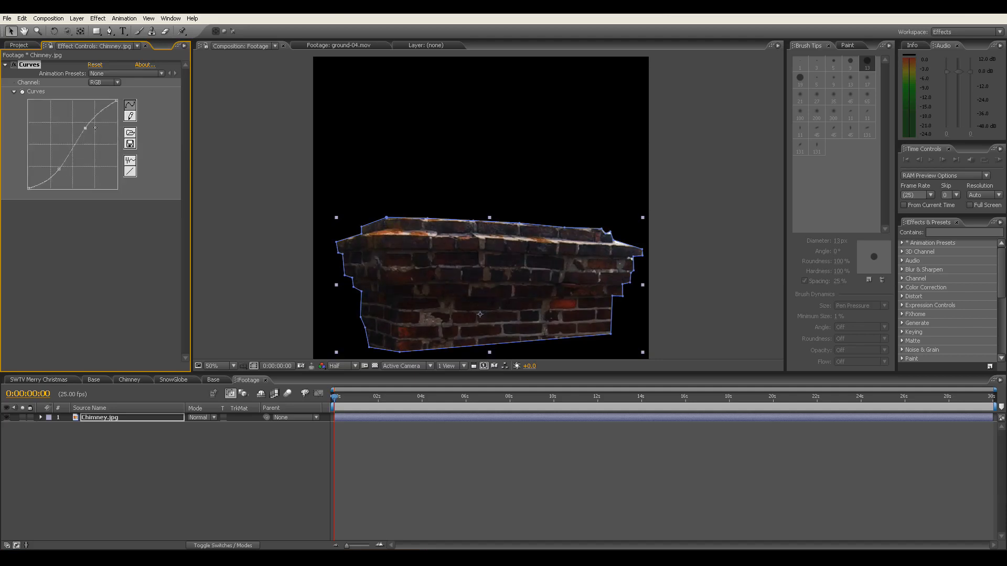
drag(60, 169, 57, 166)
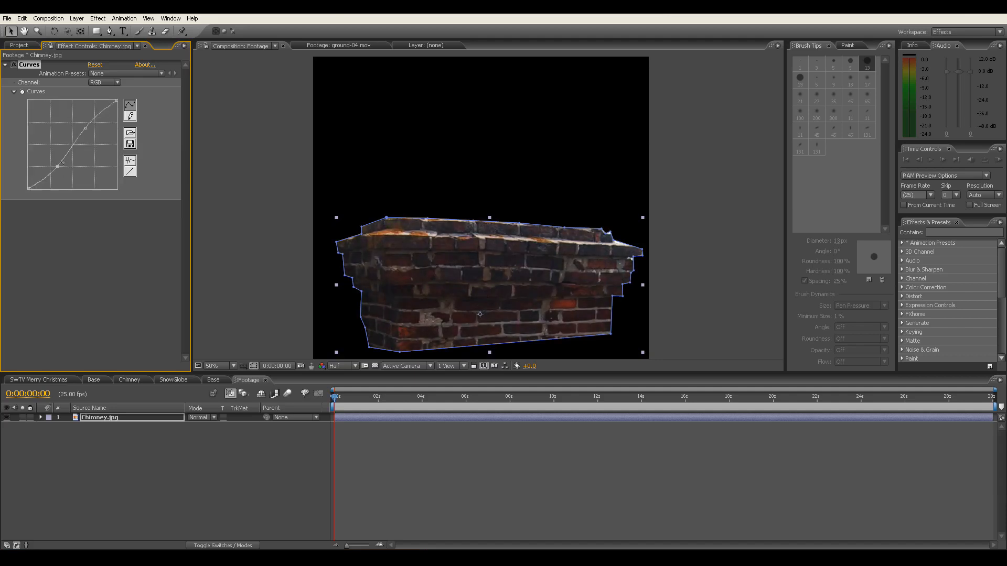
click(190, 442)
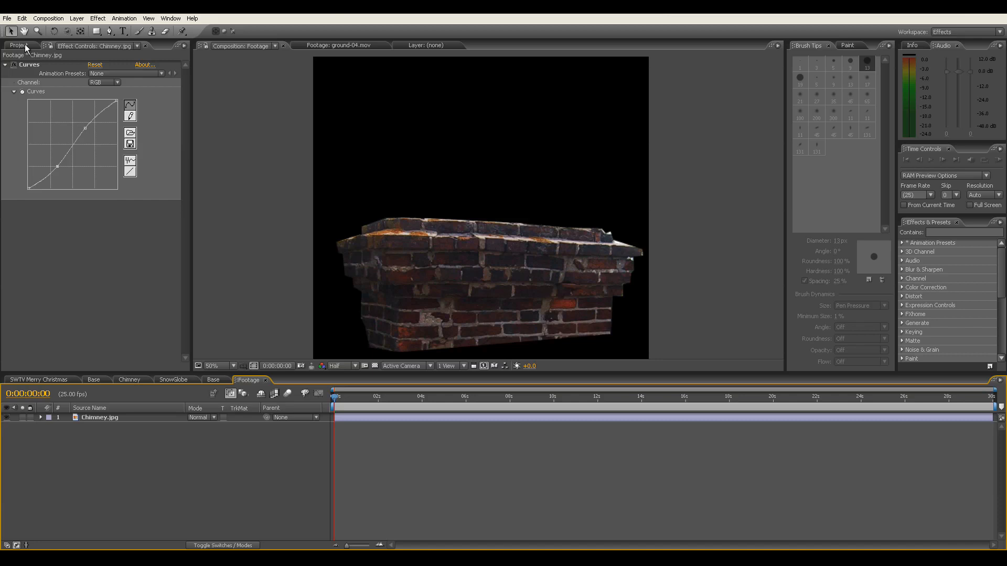
- Paste the Chimney comp's layers 3 through 8 into the Footage composition
click(24, 46)
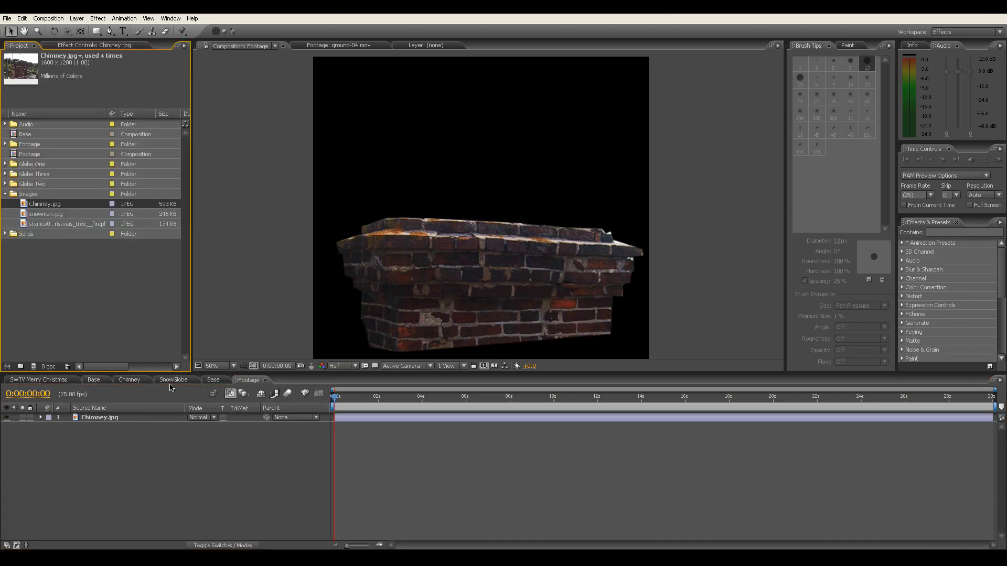
click(139, 379)
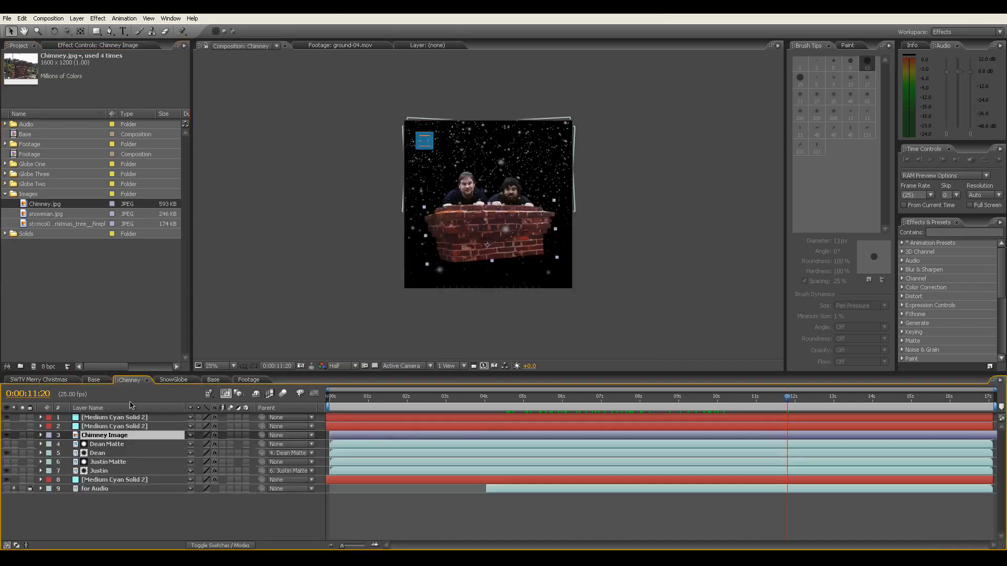
shift+click(113, 481)
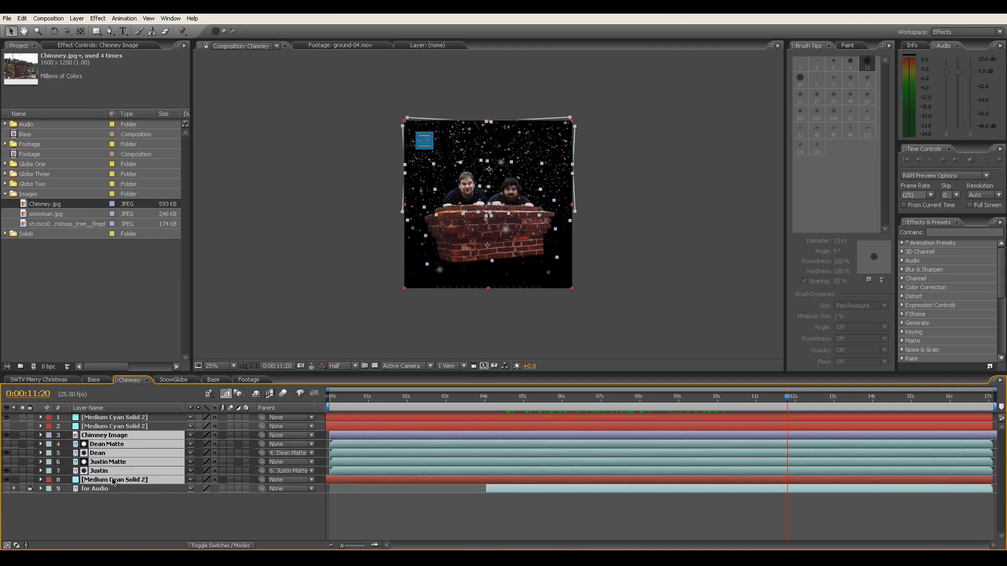
click(246, 380)
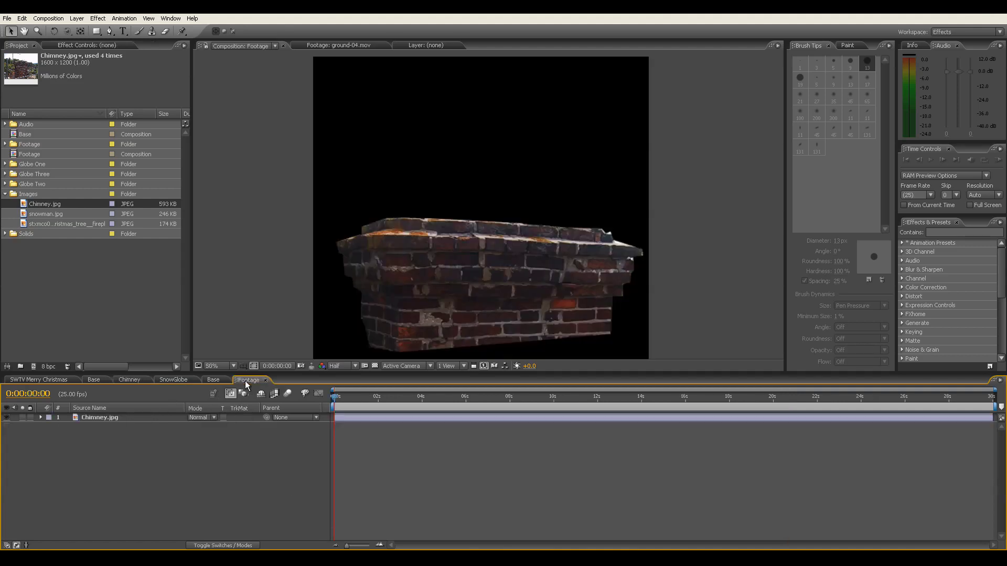
key(ctrl+v)
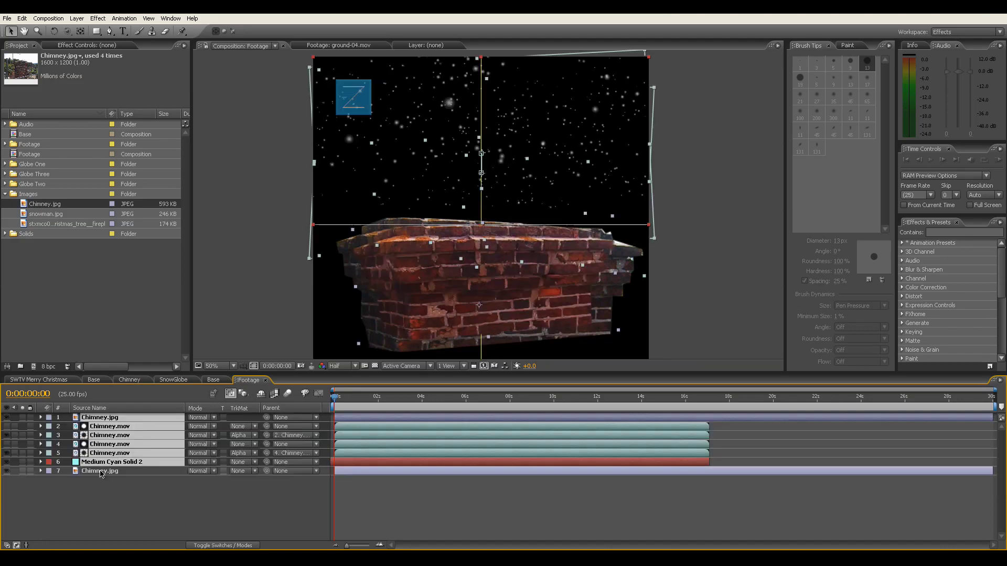
- Delete the duplicate top Chimney.jpg layer from the Footage comp
click(101, 473)
key(Delete)
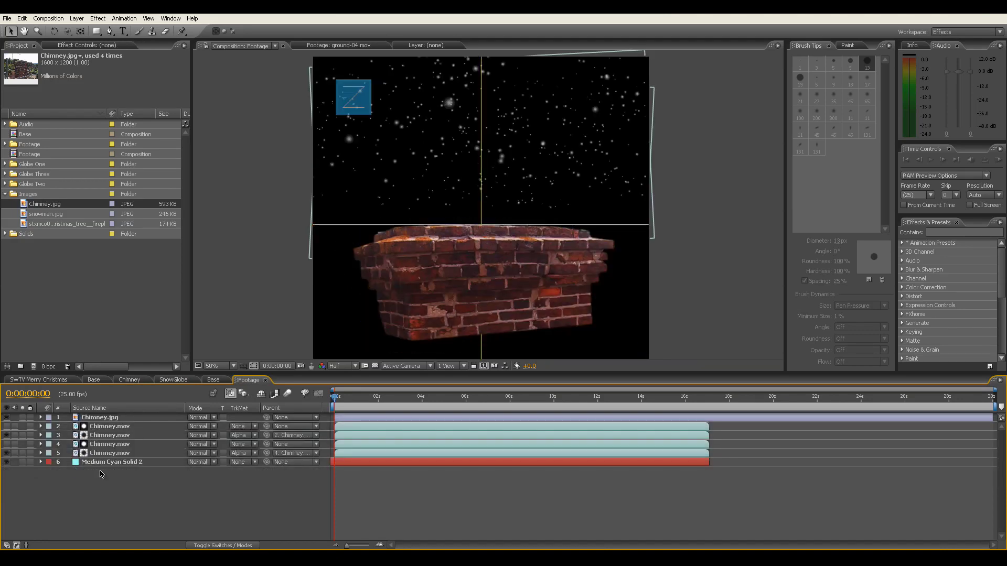
key(ctrl+z)
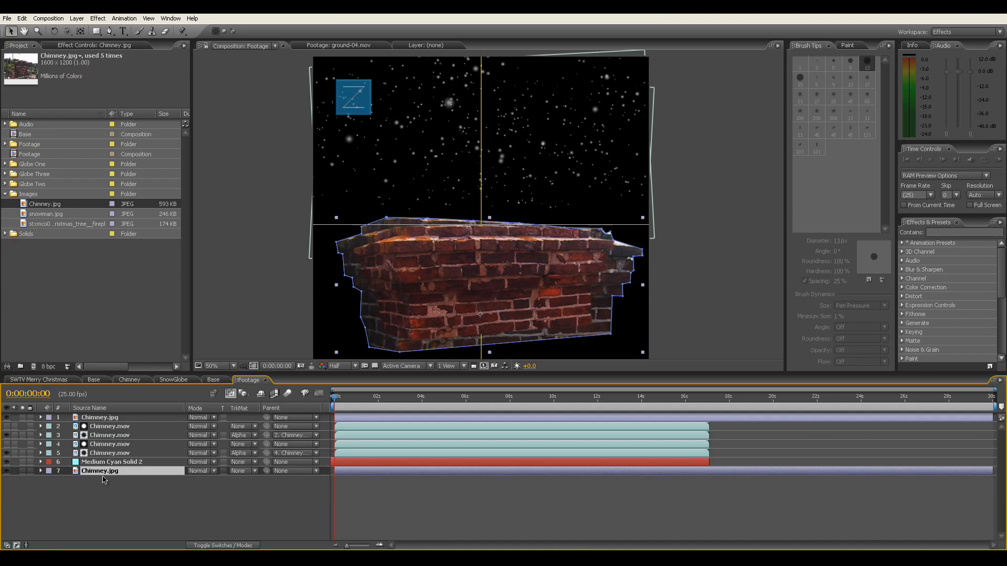
click(111, 464)
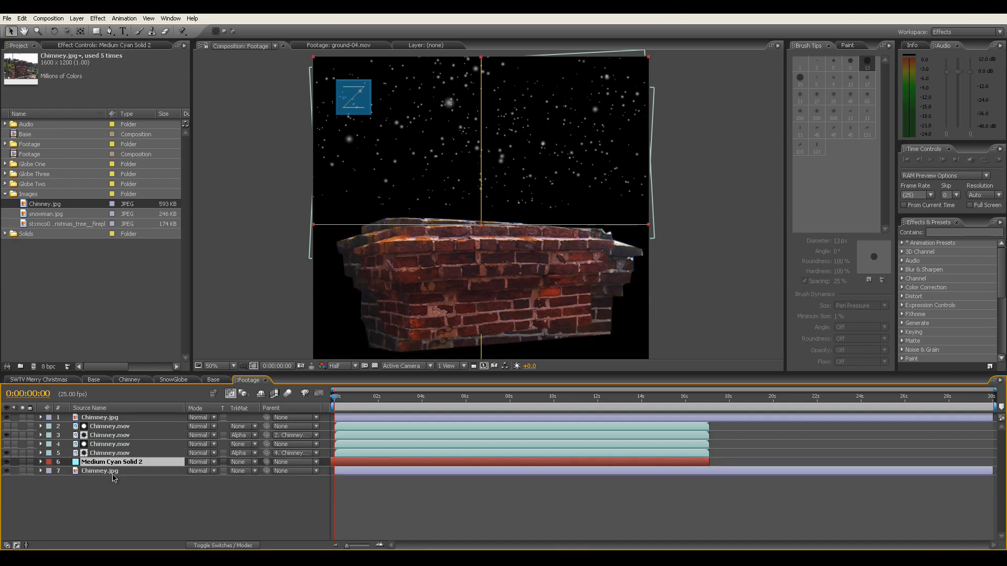
click(110, 418)
key(Delete)
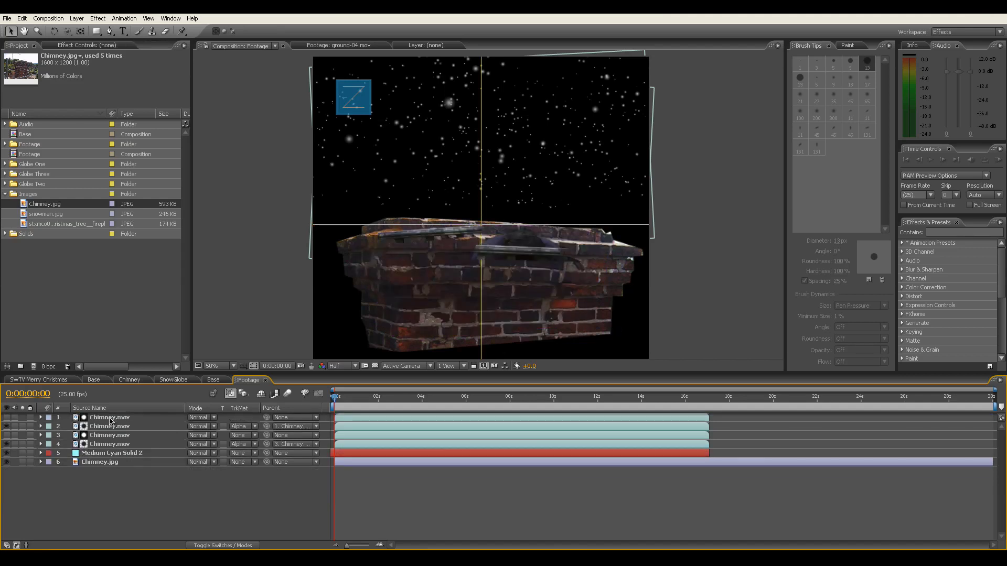
- Move one Chimney.jpg layer to the top of the stack and delete the extra copy
click(111, 462)
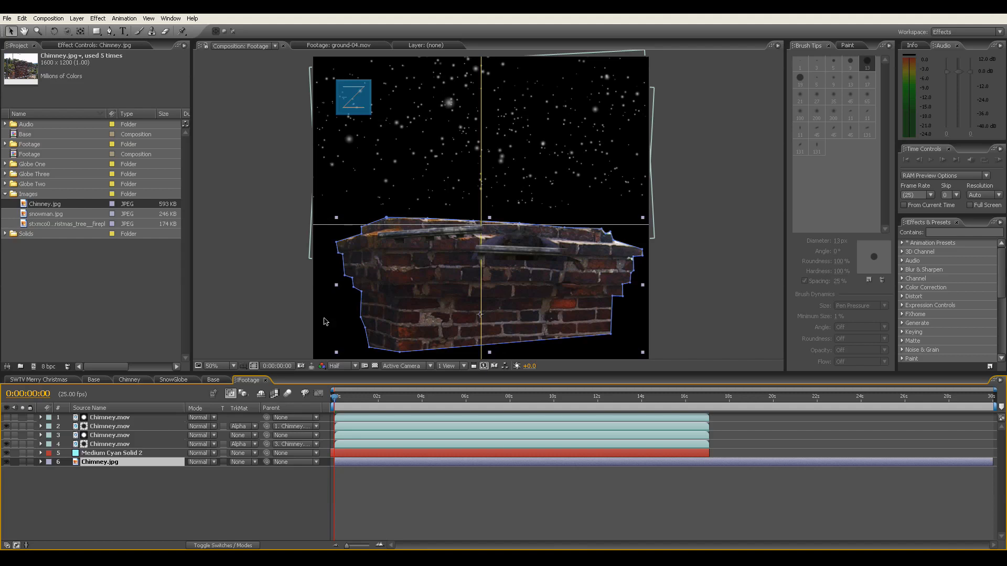
click(128, 453)
click(128, 444)
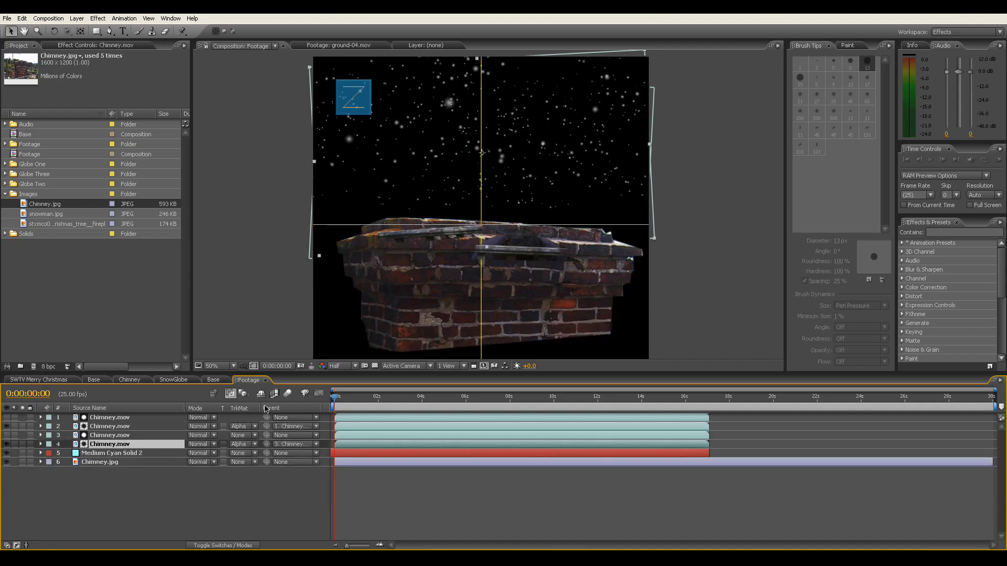
drag(367, 397, 328, 407)
click(137, 462)
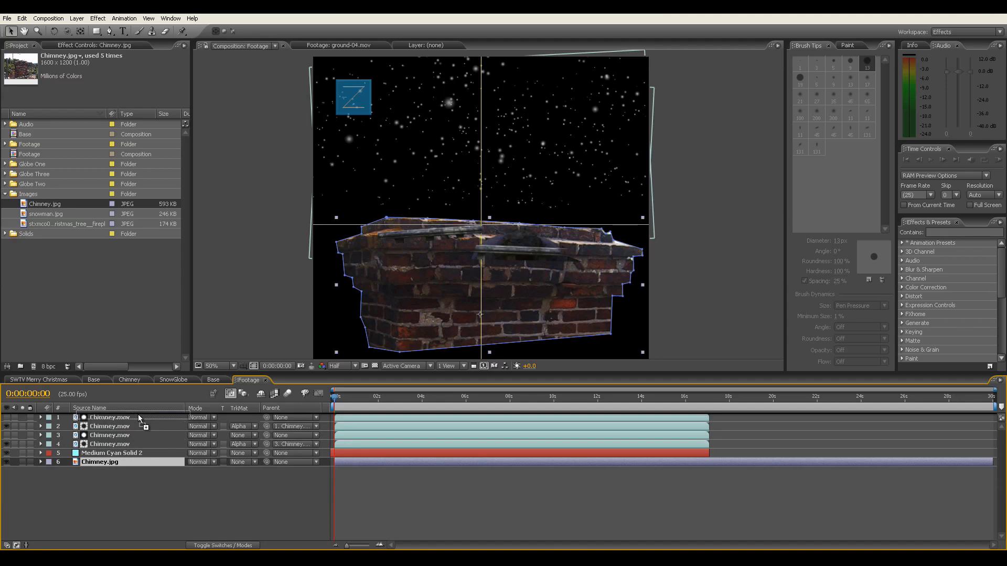
drag(139, 417, 153, 466)
click(138, 471)
key(Delete)
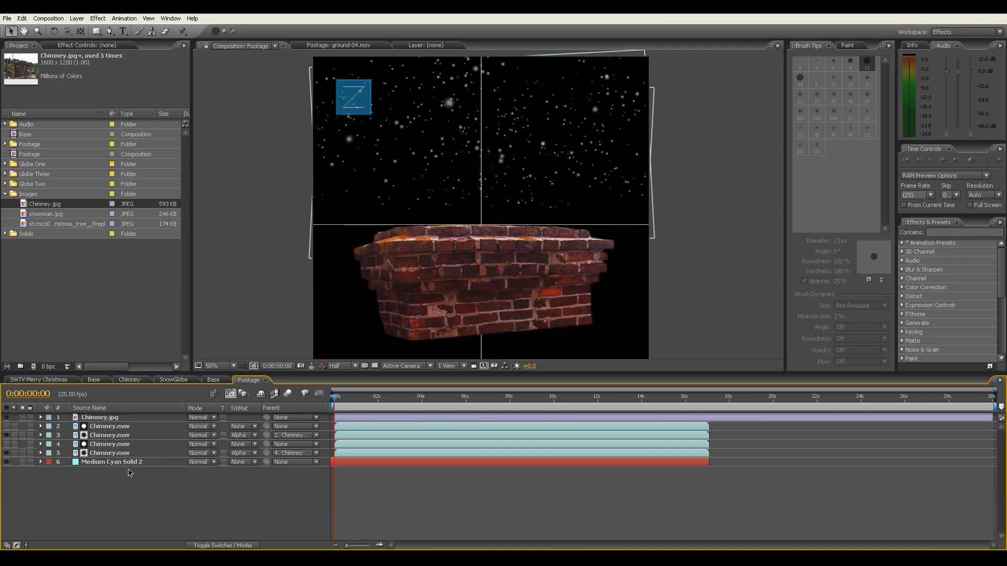
- Delete the Medium Cyan Solid 2 layer and preview the comp around 4 seconds
key(space)
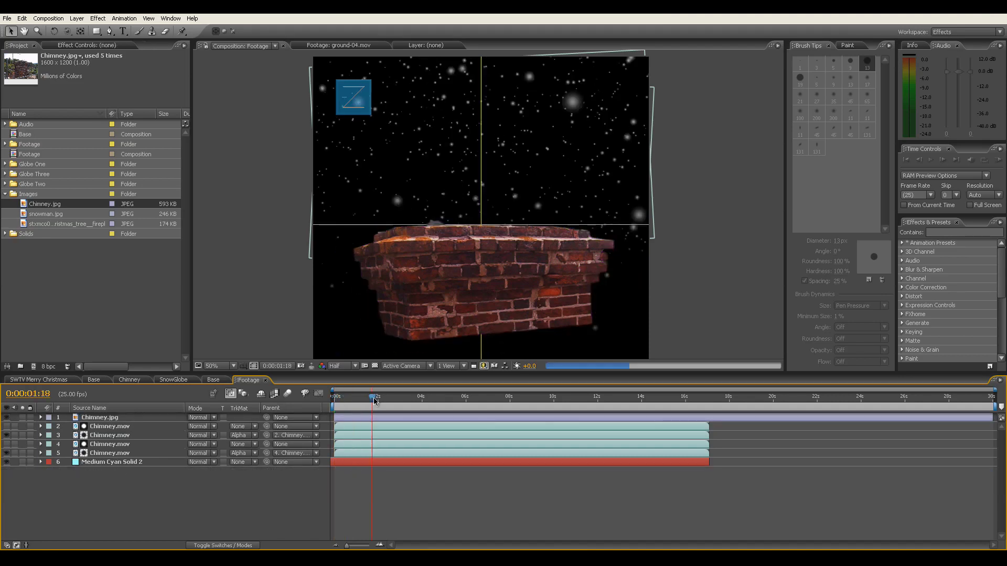
key(space)
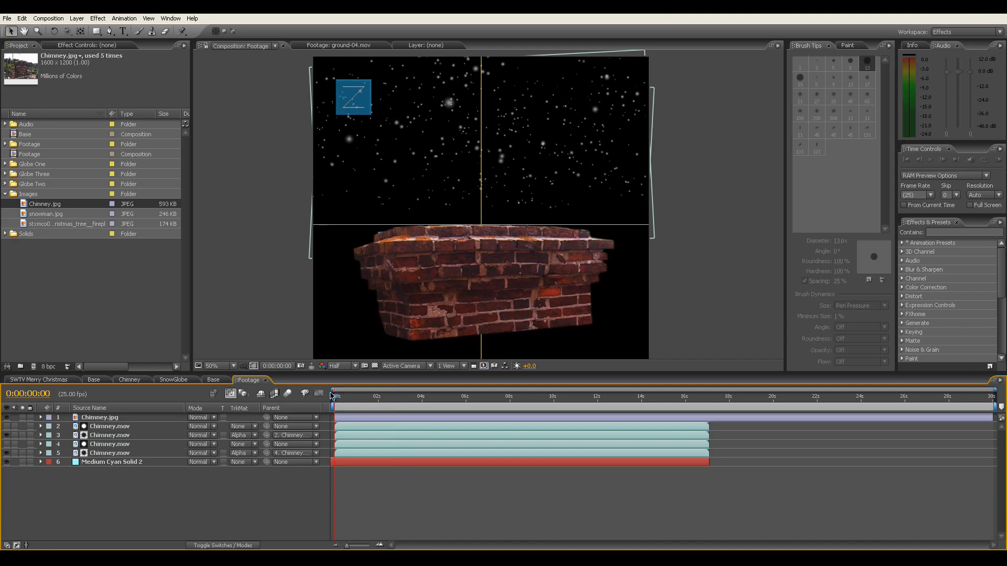
click(116, 466)
key(Delete)
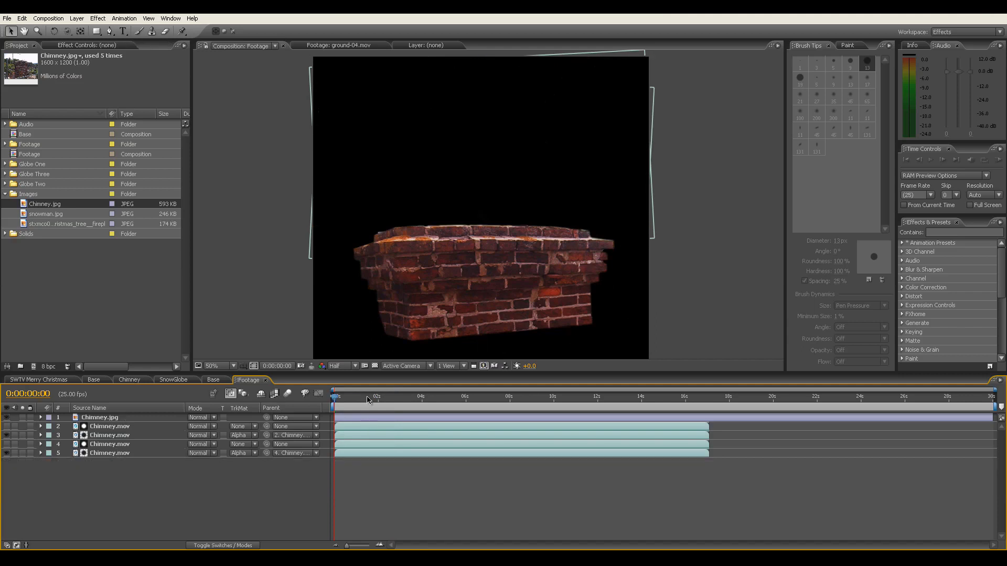
key(space)
drag(361, 400, 332, 395)
- Add a new comp-sized orange solid, keeping the default name Orange Solid 2
right_click(146, 480)
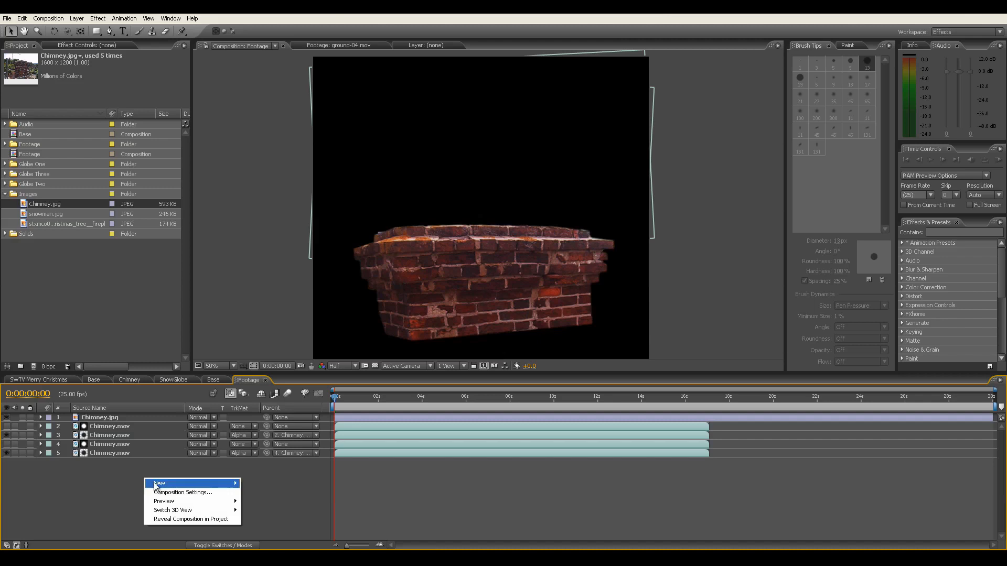
mouse_move(156, 487)
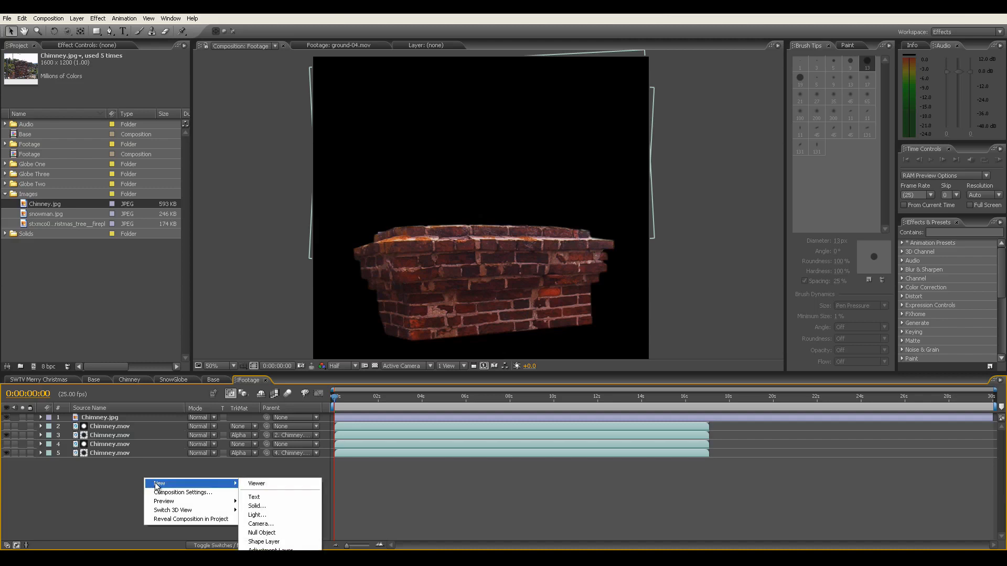
click(268, 508)
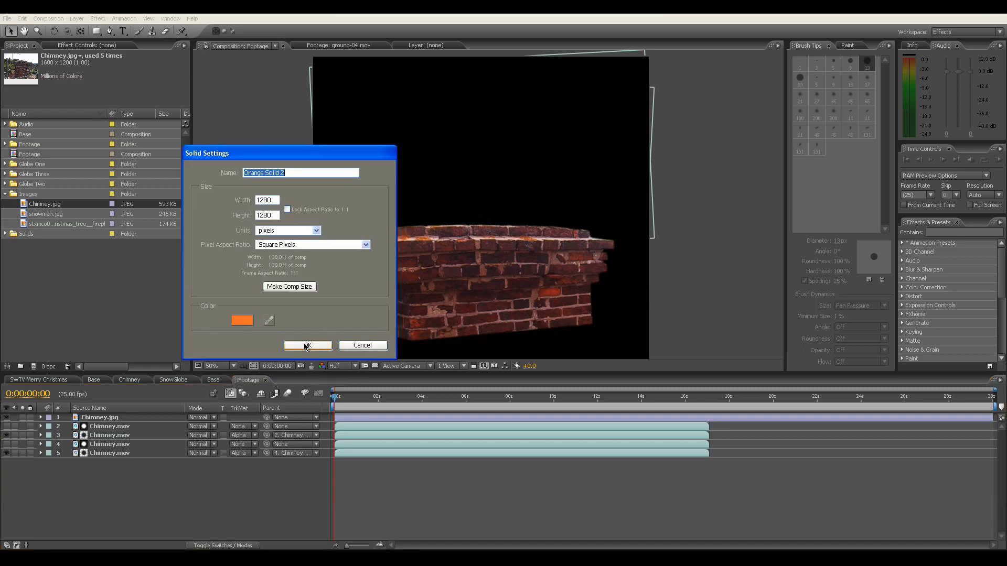
key(Tab)
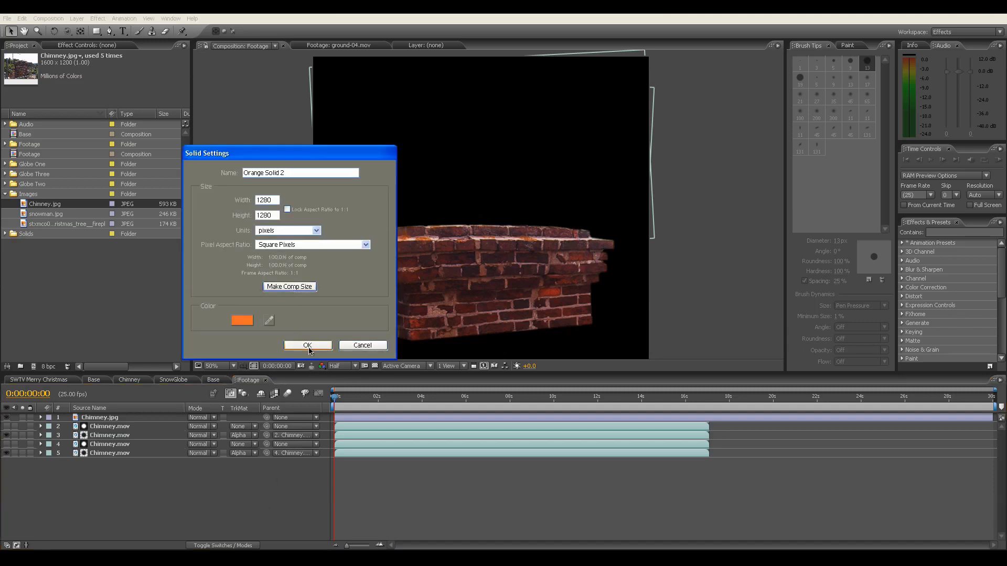
click(308, 348)
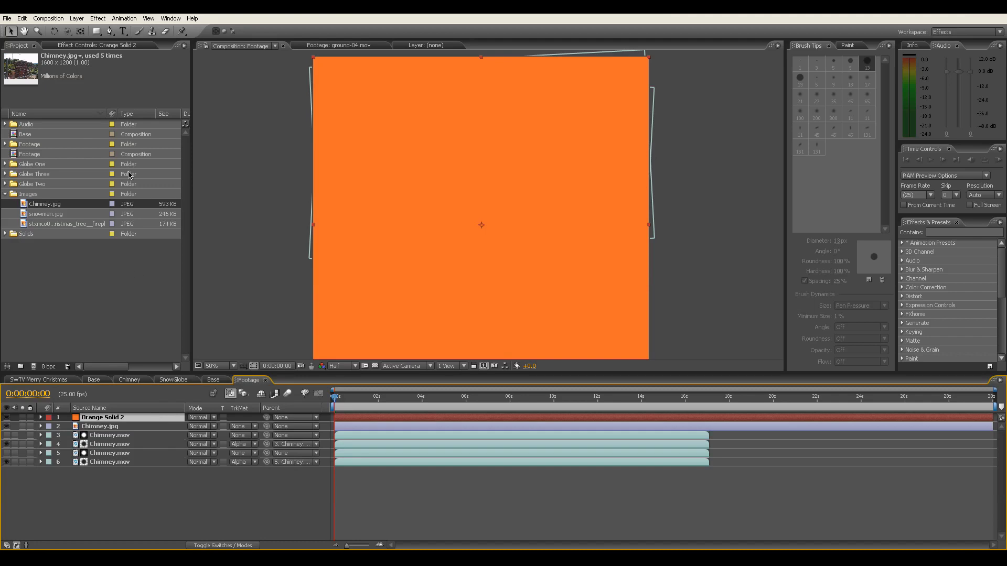
- Apply the Simulation effect CC Particle World to the orange solid
click(98, 18)
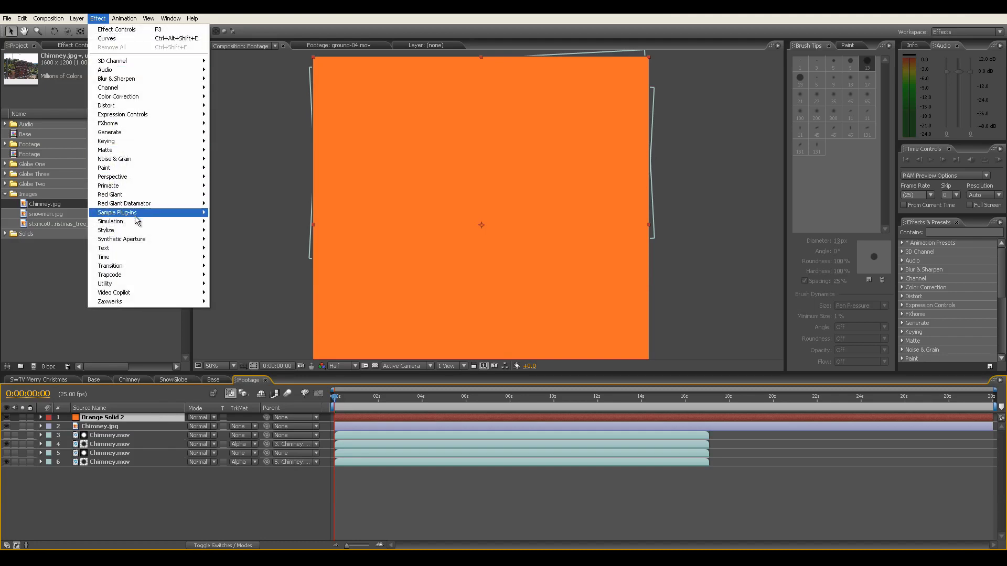
mouse_move(136, 222)
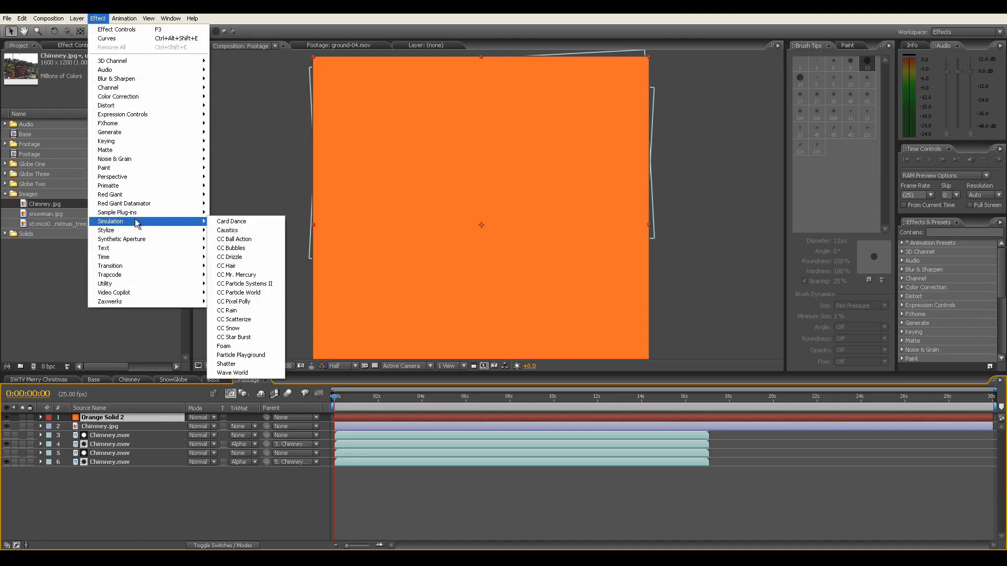
click(260, 293)
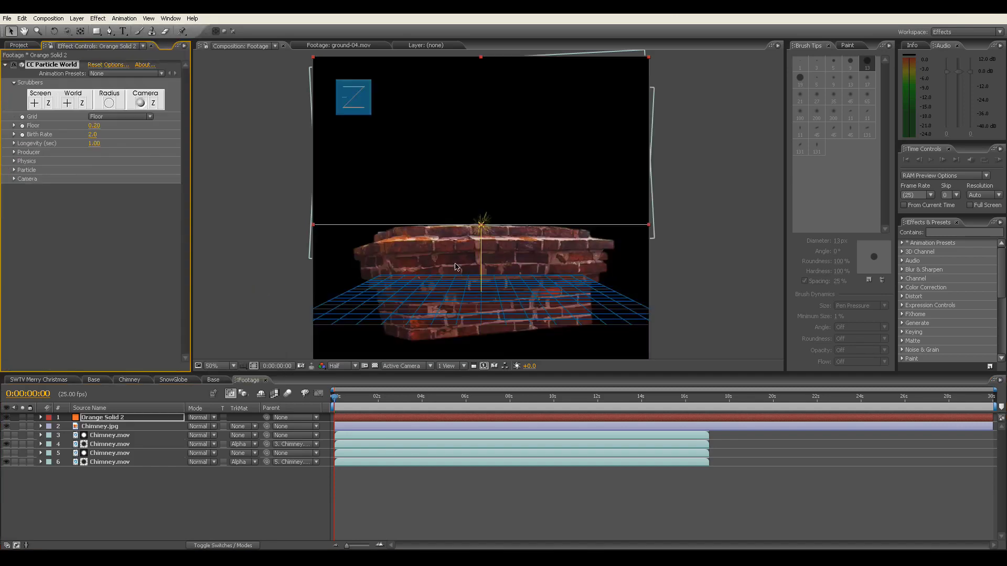
- Set the Orange Solid 2 particle Floor to 0.65
drag(336, 398, 394, 400)
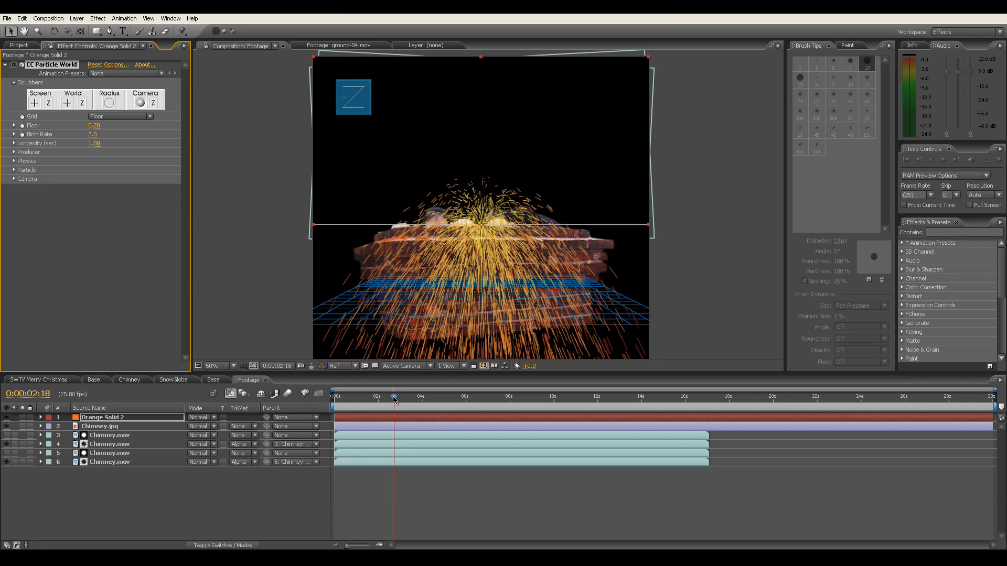
click(394, 399)
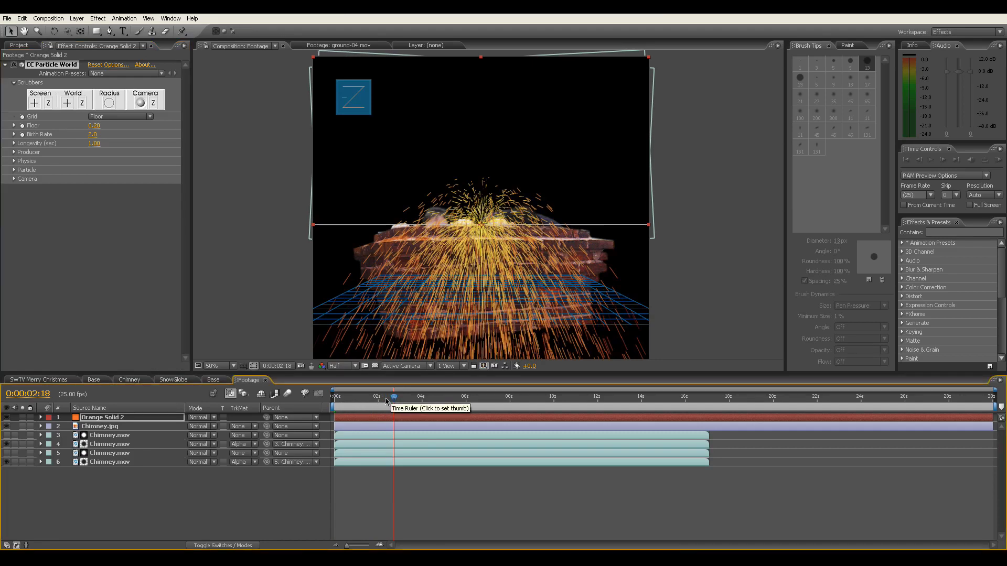
click(153, 420)
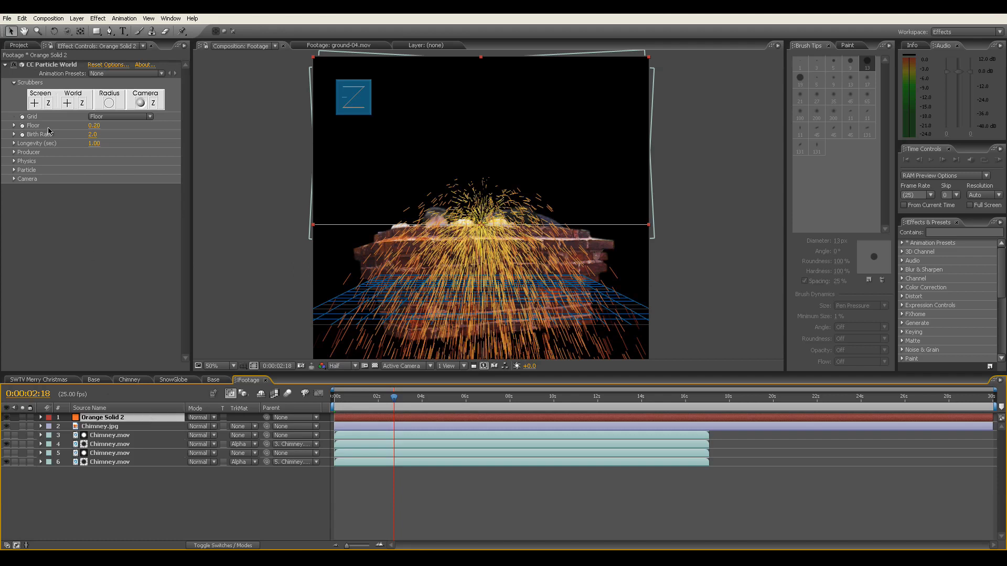
click(95, 126)
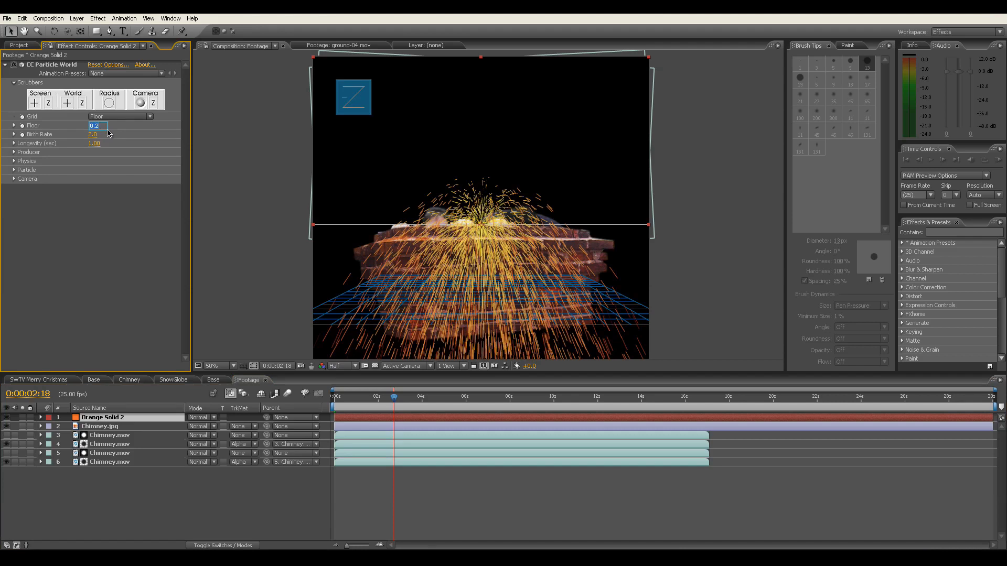
text(0.65)
key(Return)
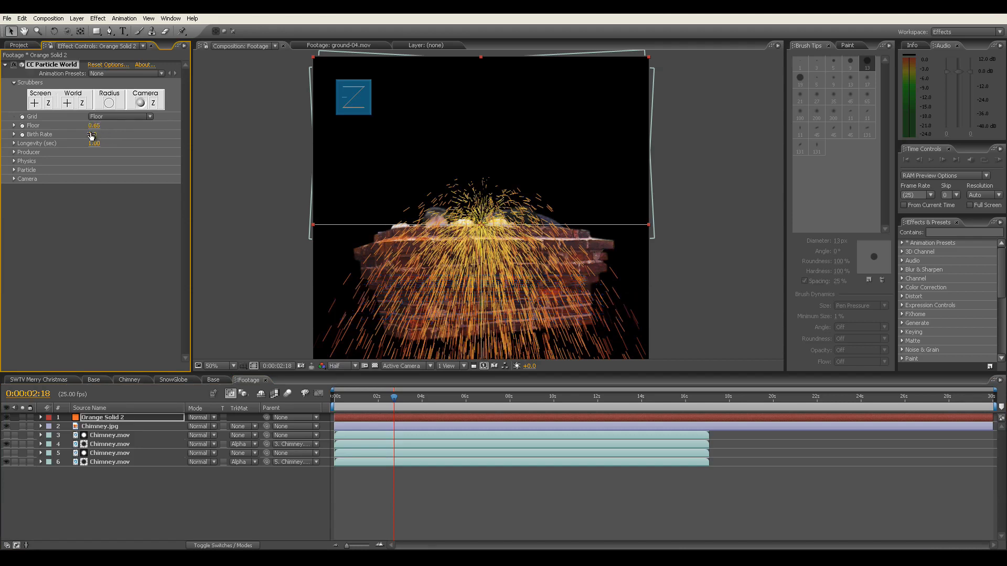
- Set Birth Rate to 6.0 and particle Longevity to 6 seconds
click(91, 135)
key(Return)
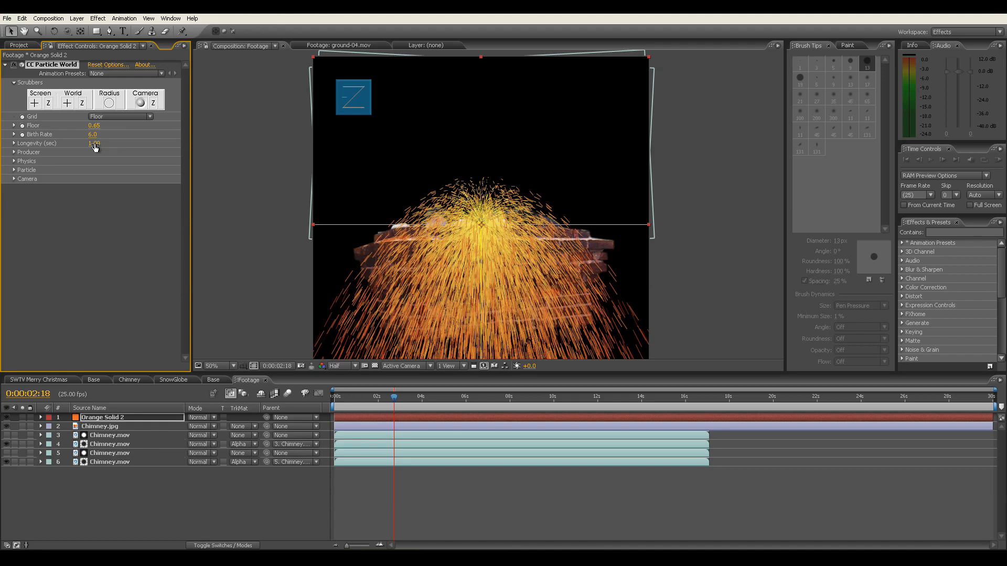
click(95, 144)
text(5)
key(Return)
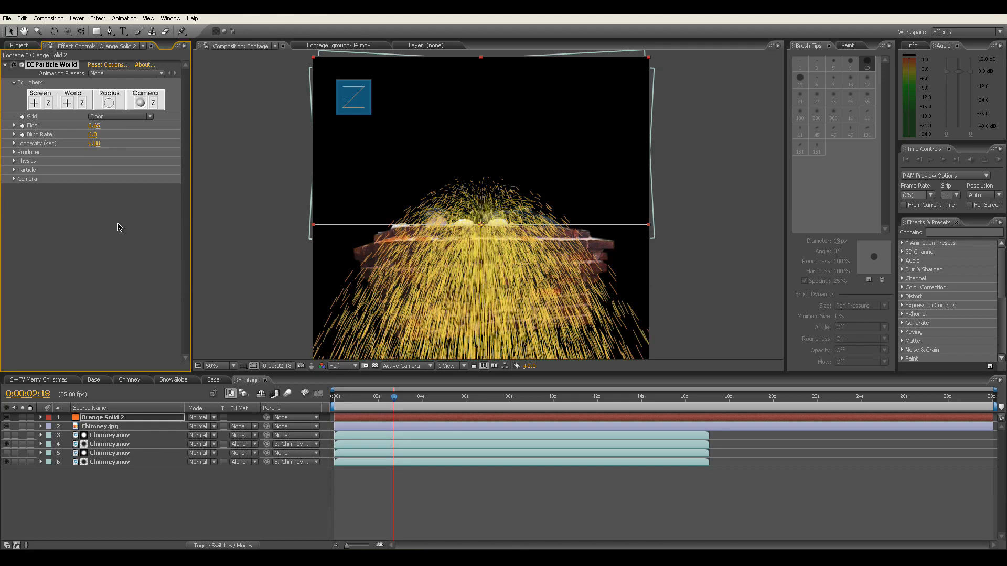
click(94, 143)
text(6)
key(Return)
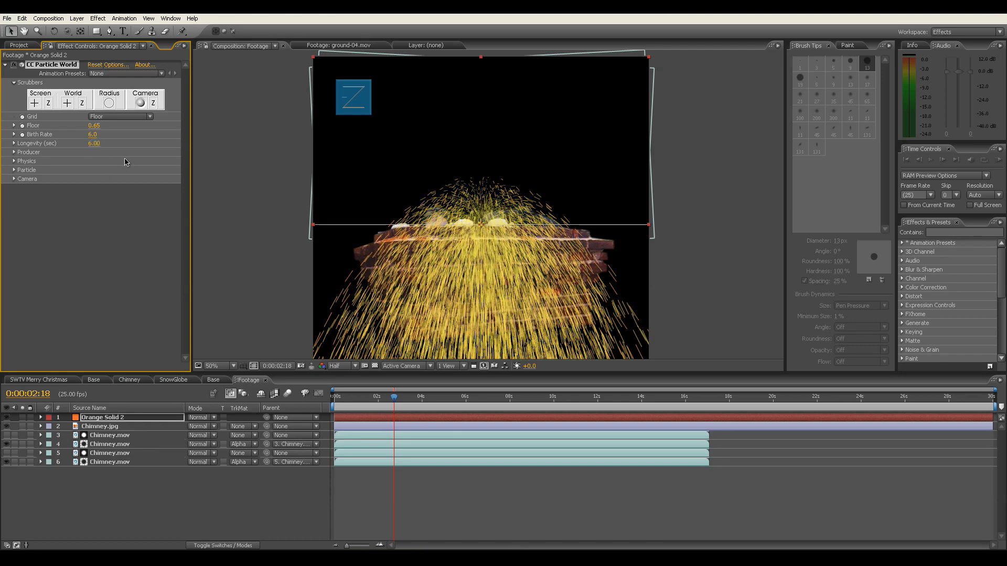
- Raise the particle producer to Position Y -1.15
click(14, 153)
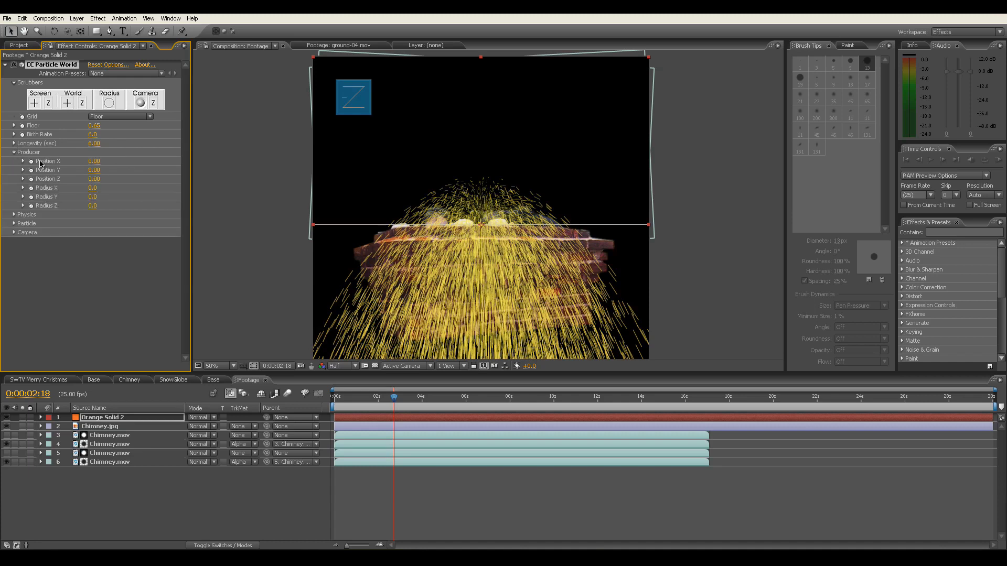
click(95, 170)
text(-1.5)
key(Return)
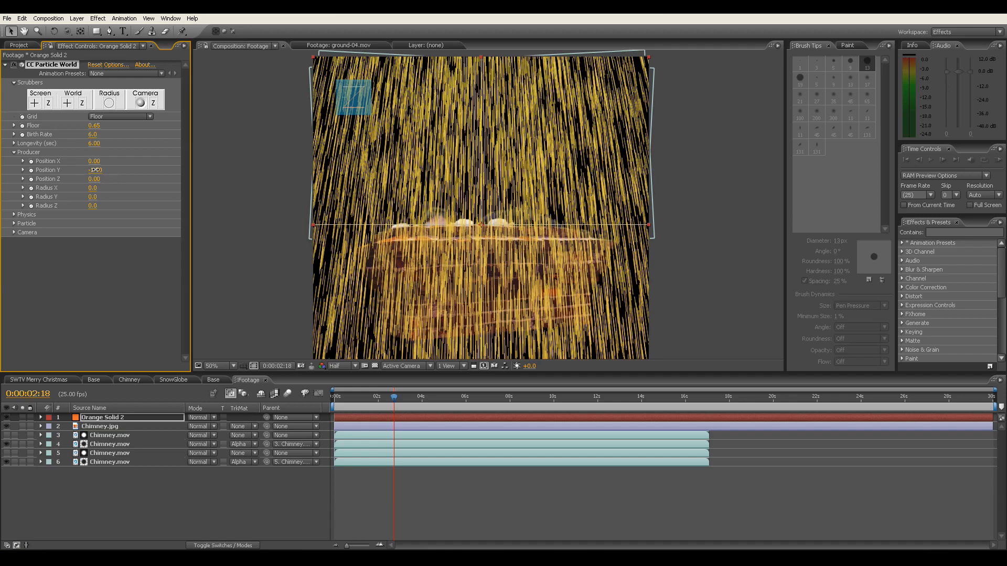
mouse_move(95, 170)
mouse_down()
mouse_move(147, 174)
mouse_move(101, 174)
mouse_up()
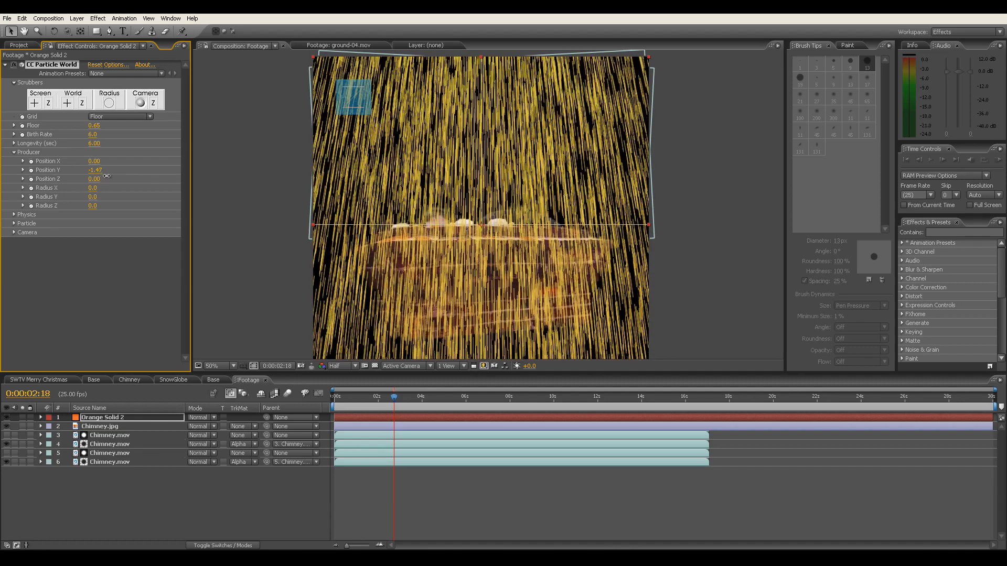
drag(107, 176, 120, 176)
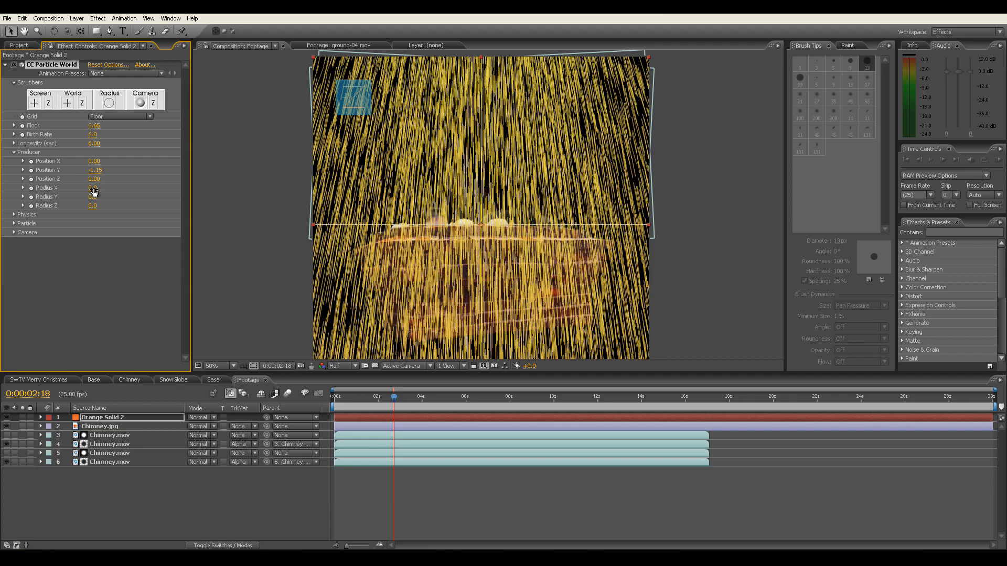
- Spread the producer with Radius X 2.0 and Radius Z 2.0
click(93, 188)
text(2)
key(Return)
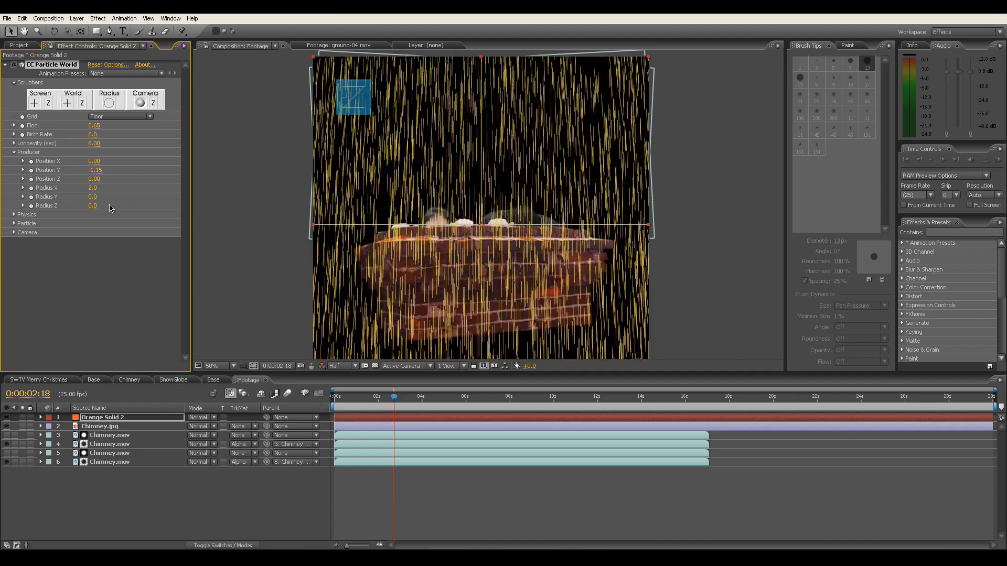
click(93, 206)
key(Return)
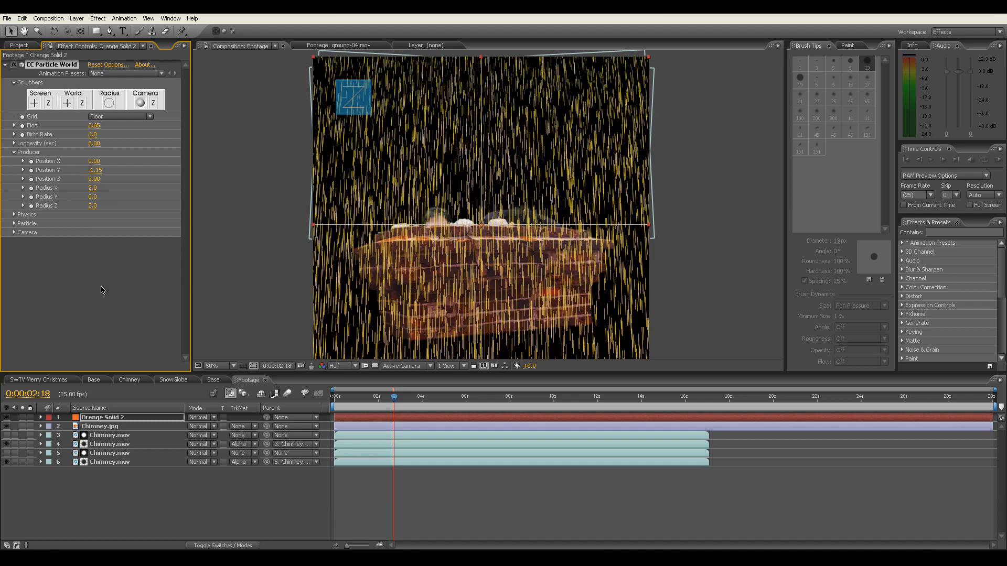
- Under Physics, set Velocity to 0 and Gravity to 0.050 for slow drifting particles
click(15, 215)
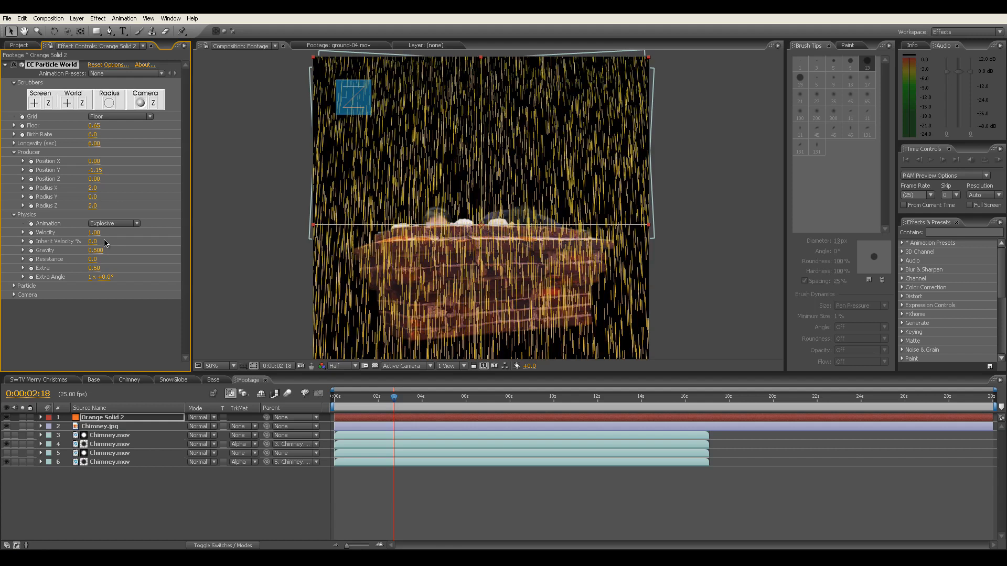
click(94, 233)
text(0)
key(Return)
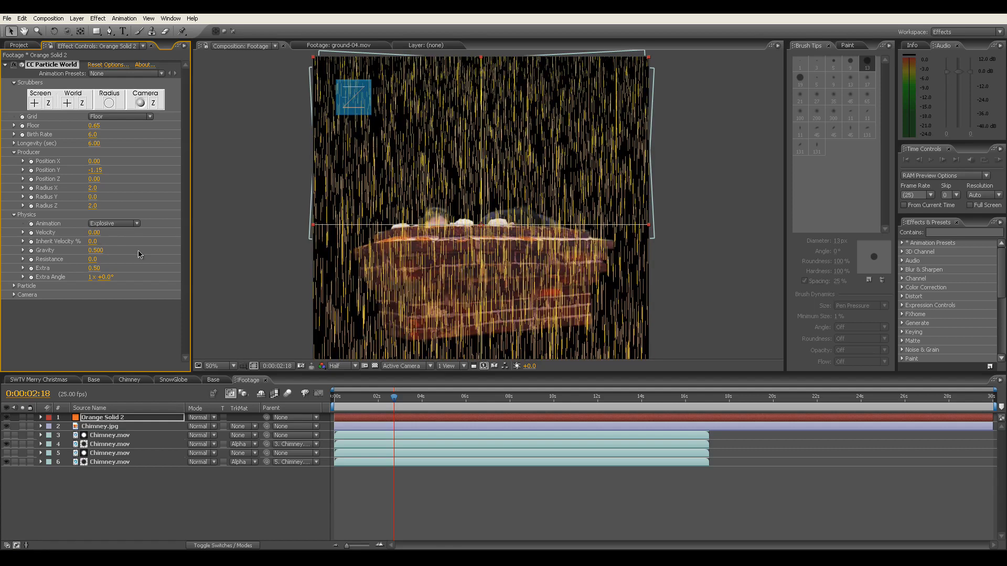
click(96, 250)
key(Return)
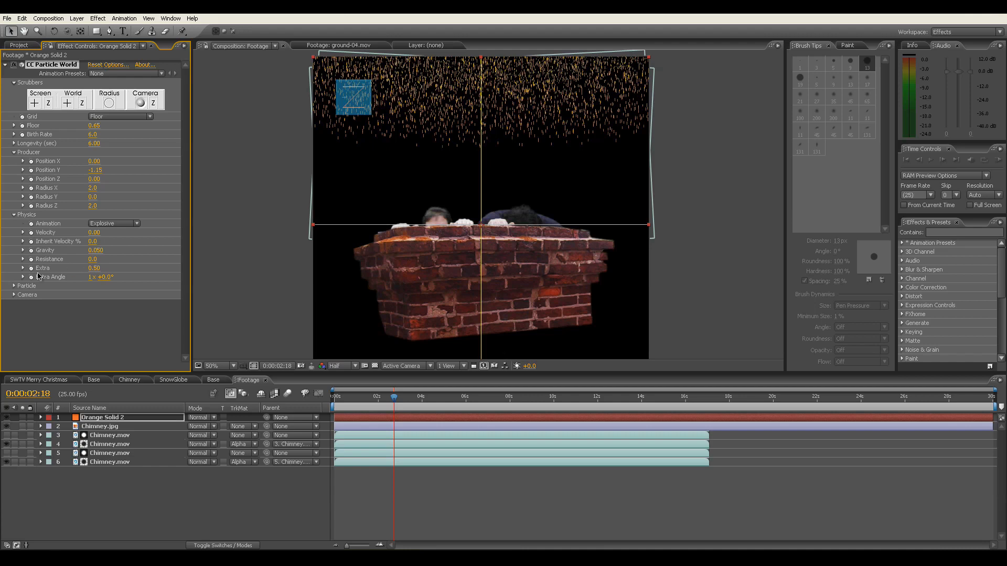
- Change the Particle Type to Faded Sphere
click(15, 286)
scroll(84, 285, down, 1)
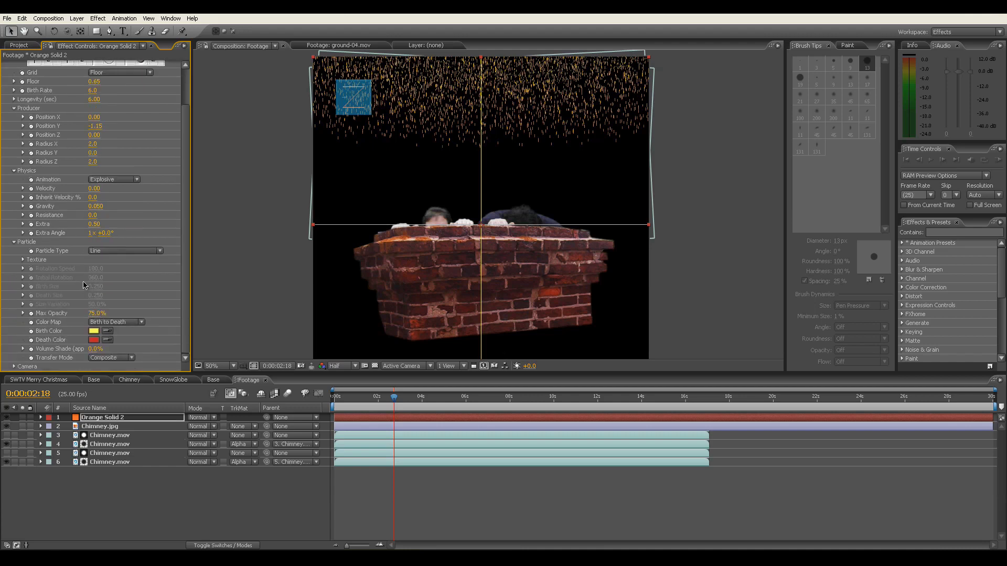
click(121, 251)
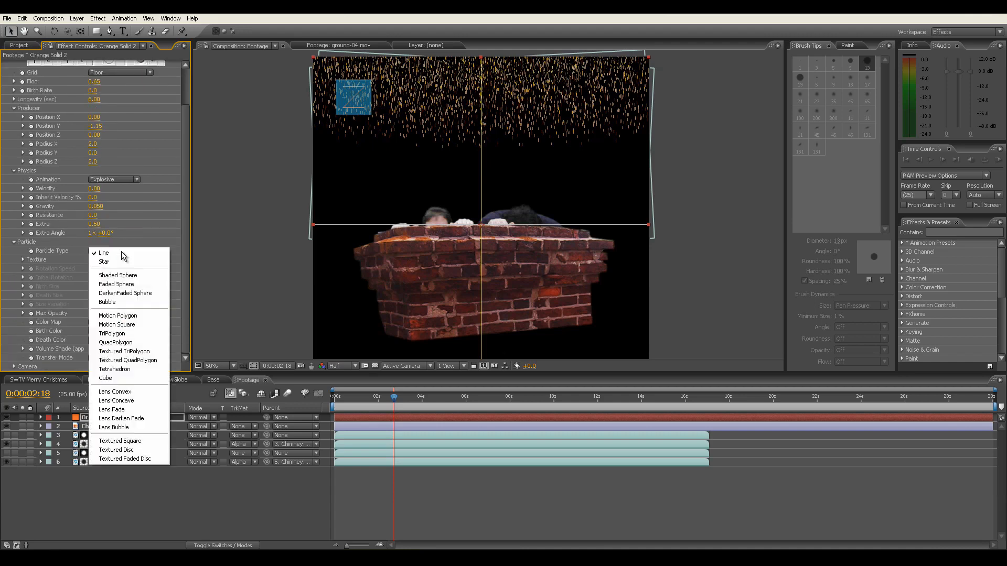
click(146, 286)
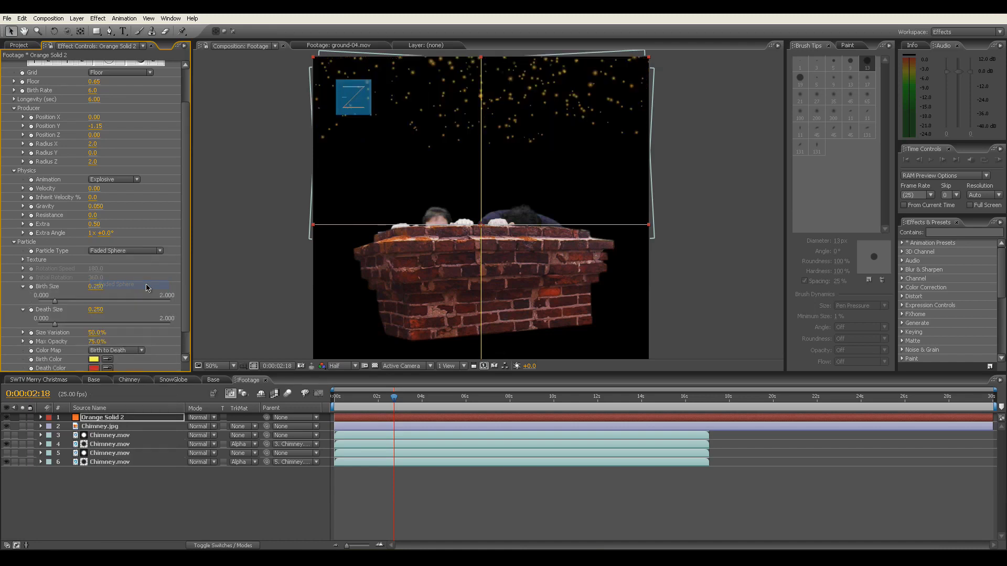
- Set the Birth Color to white and the Death Color to light grey
scroll(185, 325, down, 3)
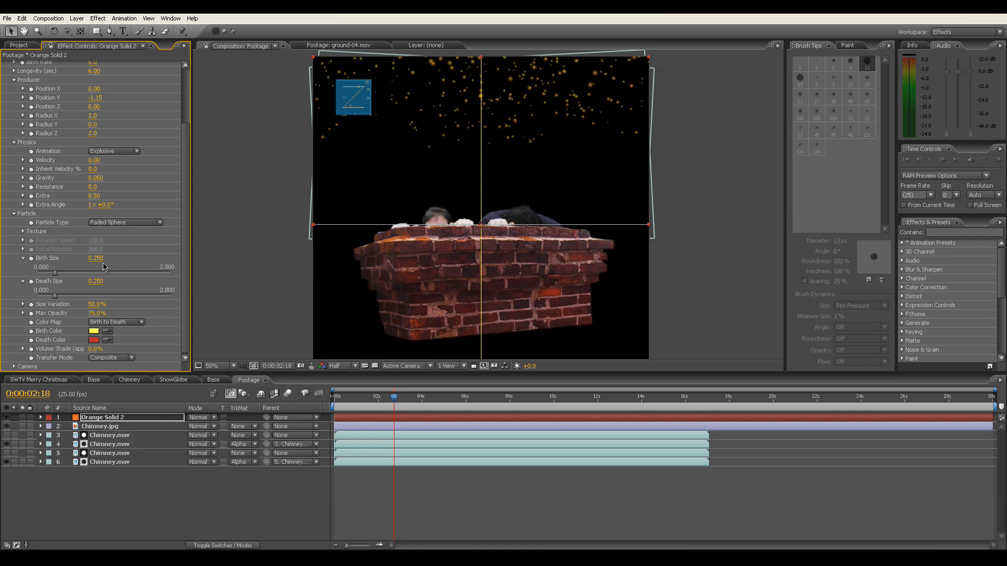
click(96, 333)
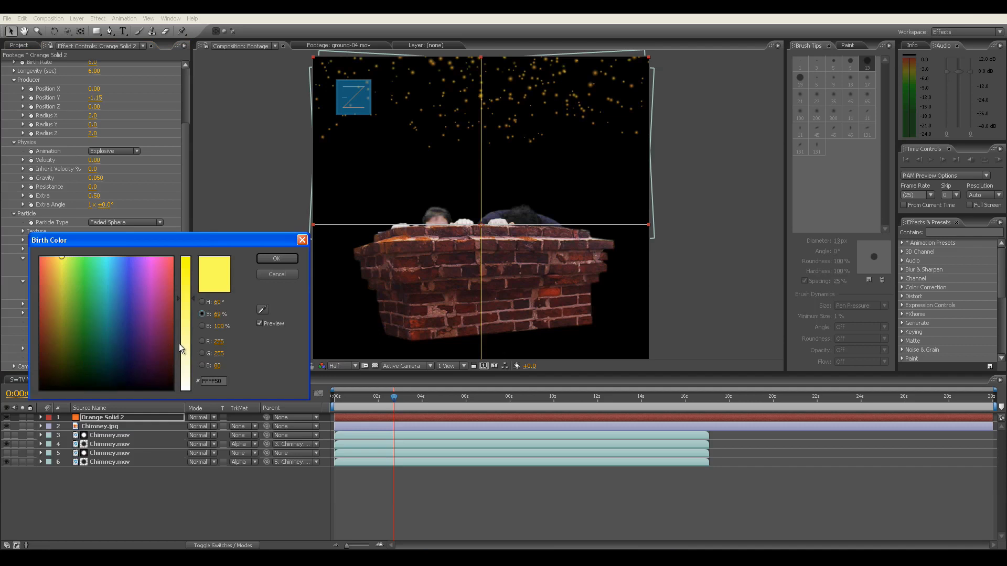
drag(181, 342, 199, 403)
click(265, 257)
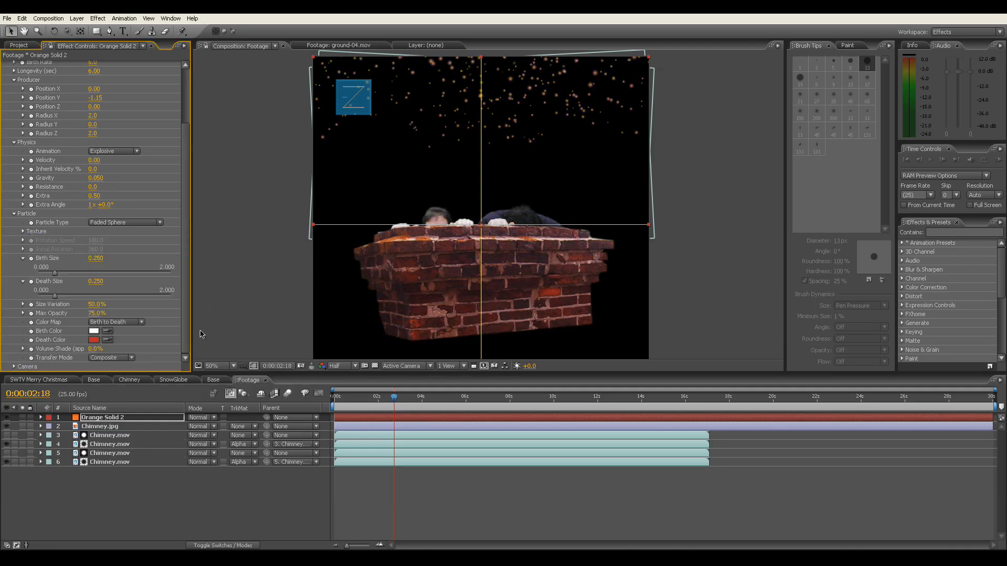
click(95, 340)
drag(191, 323, 200, 414)
click(275, 259)
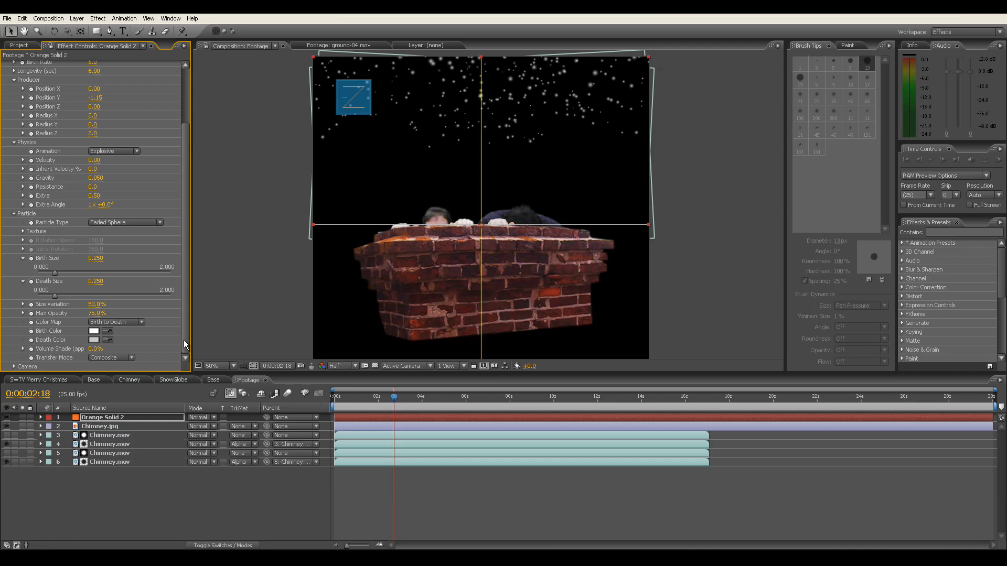
mouse_move(345, 401)
mouse_down()
mouse_move(488, 394)
mouse_move(391, 403)
mouse_move(330, 395)
mouse_move(363, 386)
mouse_move(333, 394)
mouse_up()
- Slide the snow particle layer about 6 seconds earlier so snow falls from frame one
click(637, 417)
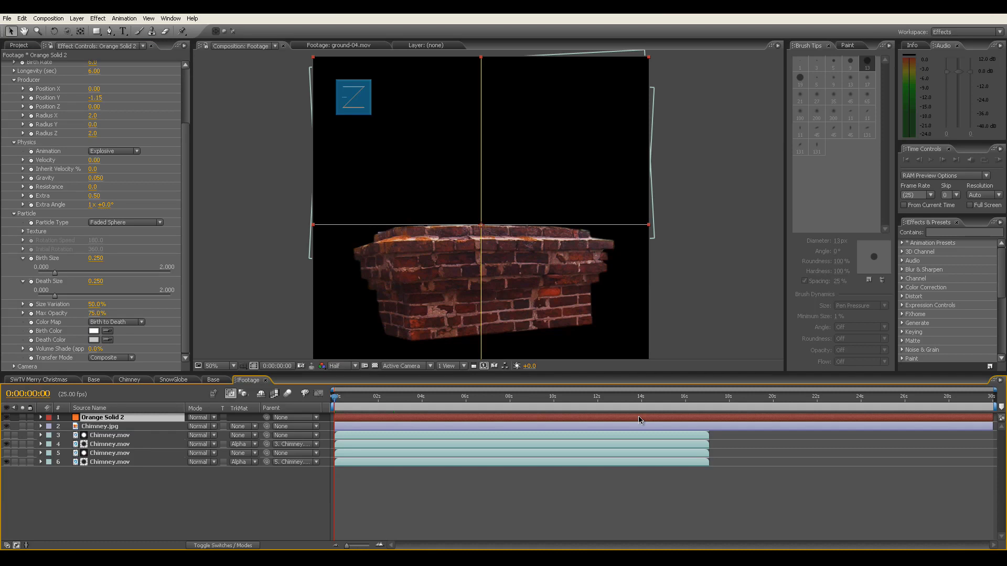
drag(639, 420, 504, 426)
drag(339, 400, 564, 395)
click(547, 397)
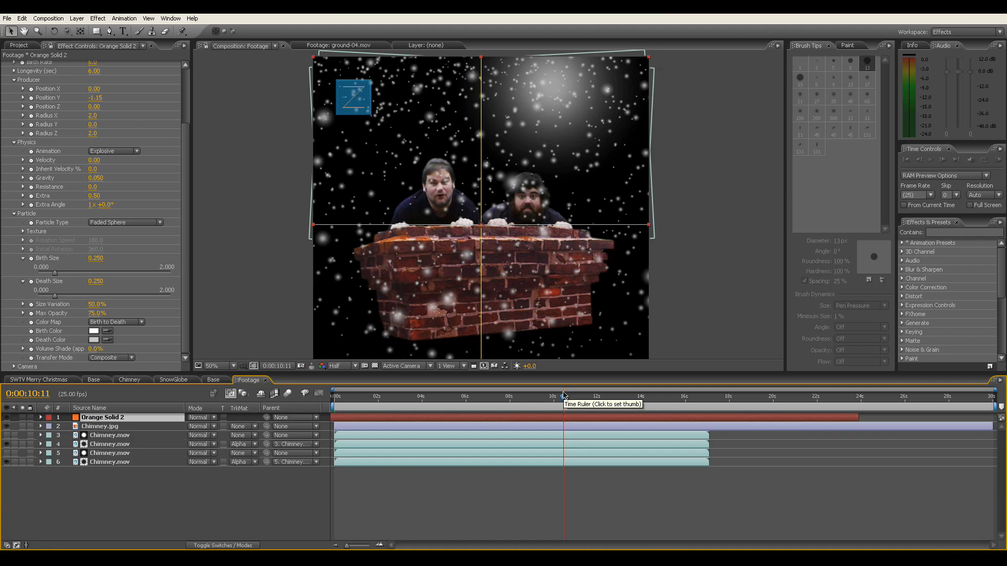
click(459, 398)
drag(459, 397, 458, 397)
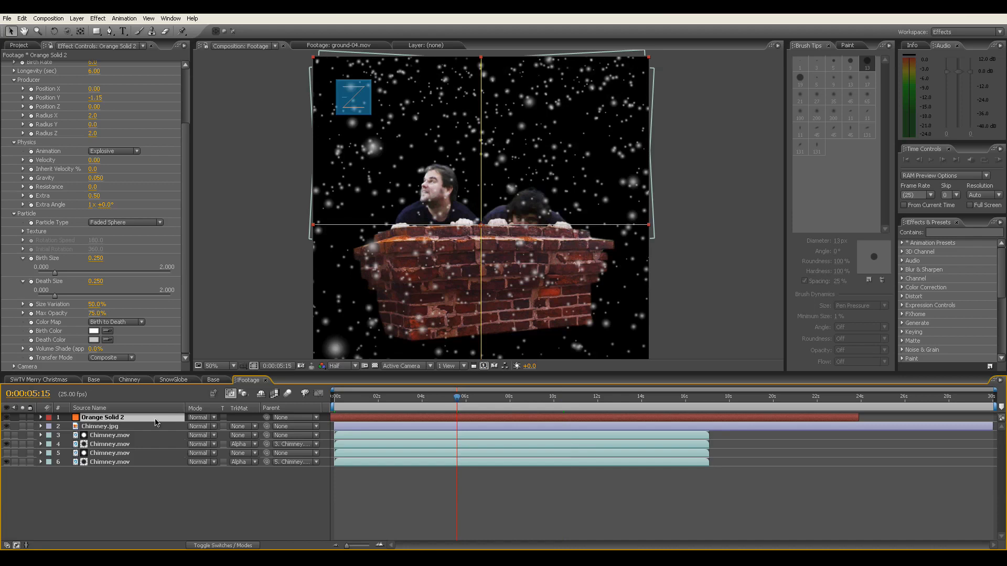
- Duplicate the snow layer to the bottom with Radius X 2.4 and Birth Rate 4.4
key(ctrl+d)
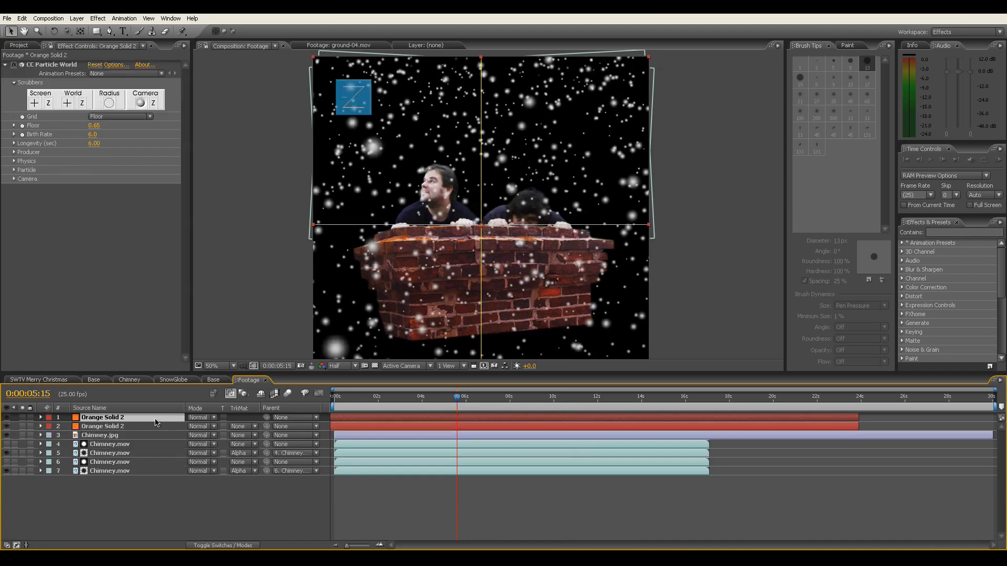
drag(121, 428, 126, 477)
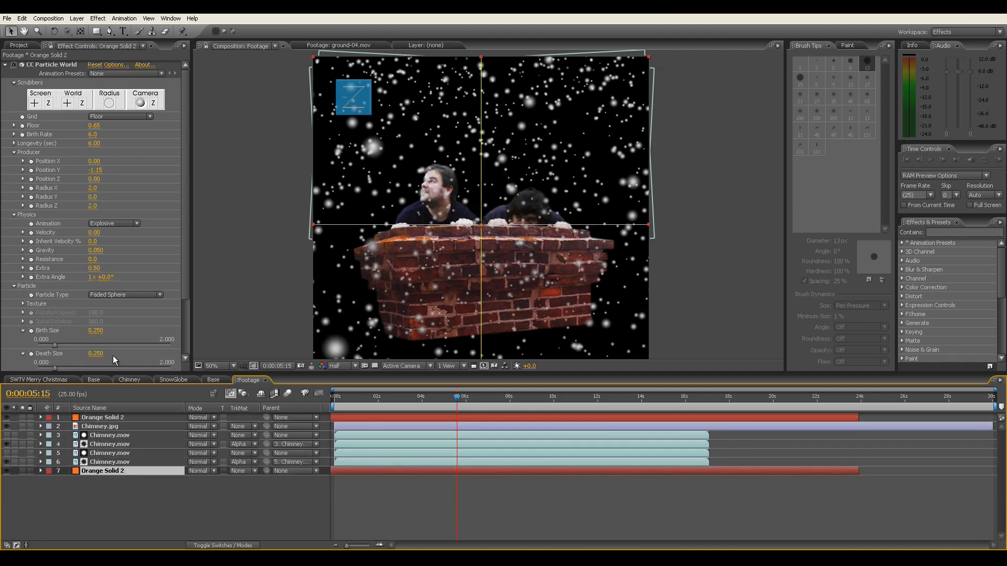
click(187, 238)
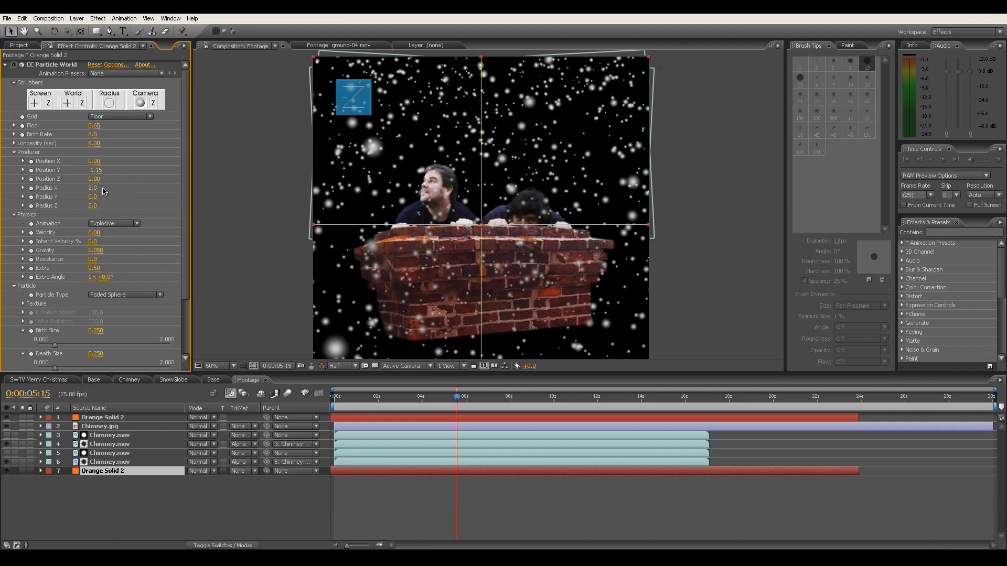
drag(94, 187, 64, 165)
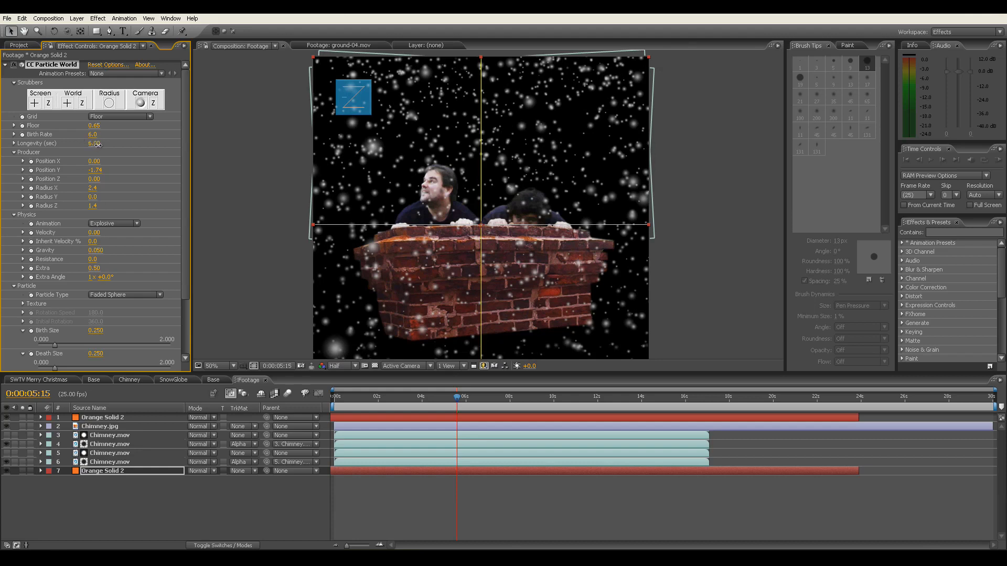
drag(96, 145, 84, 130)
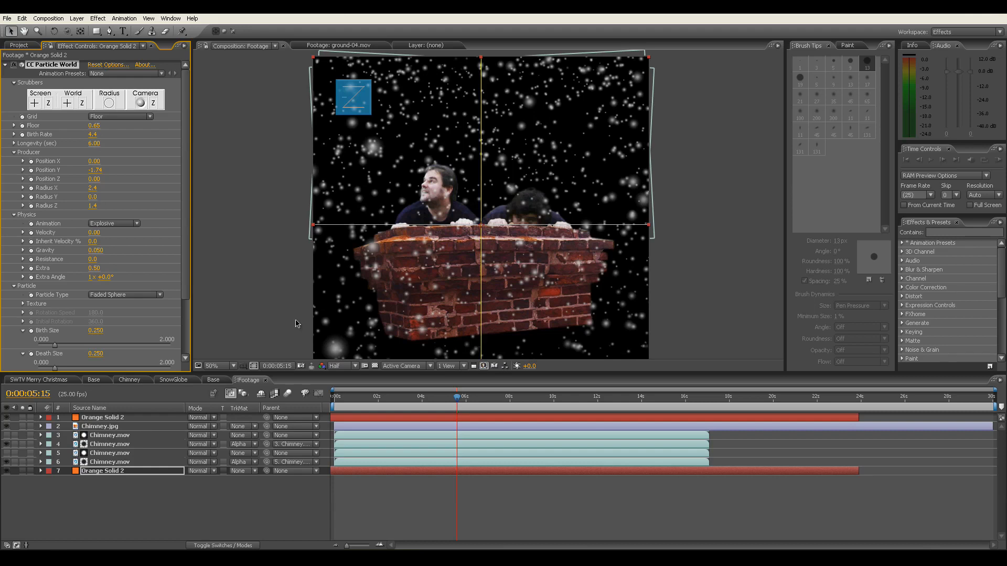
click(132, 469)
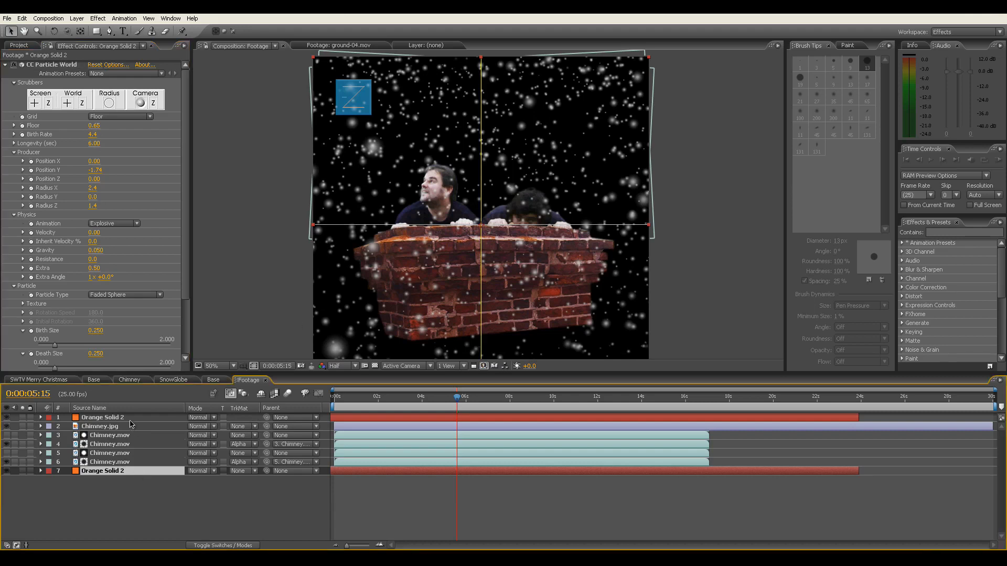
drag(370, 398, 485, 394)
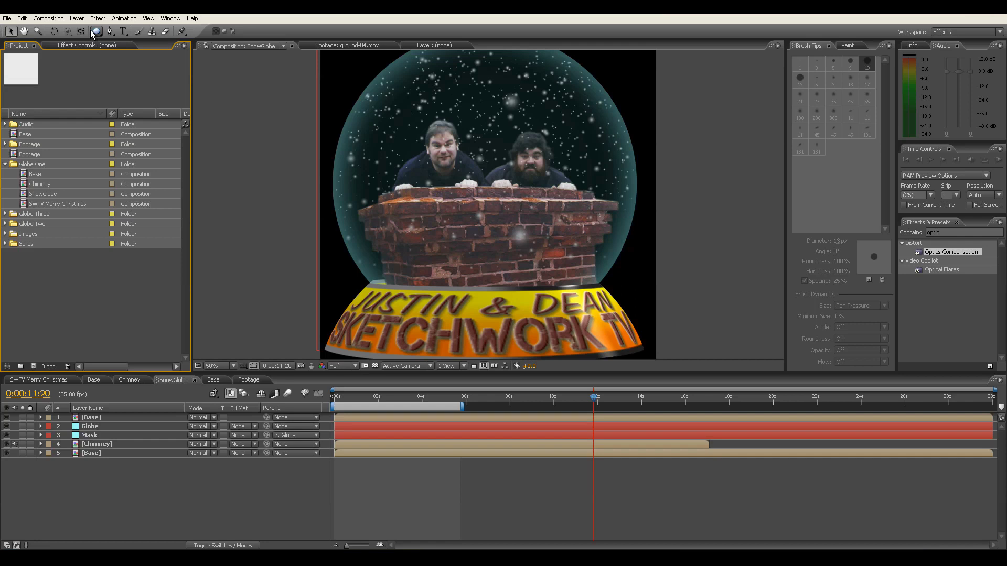
- Create a new 1280x1280, 25 fps composition named Globe
click(58, 19)
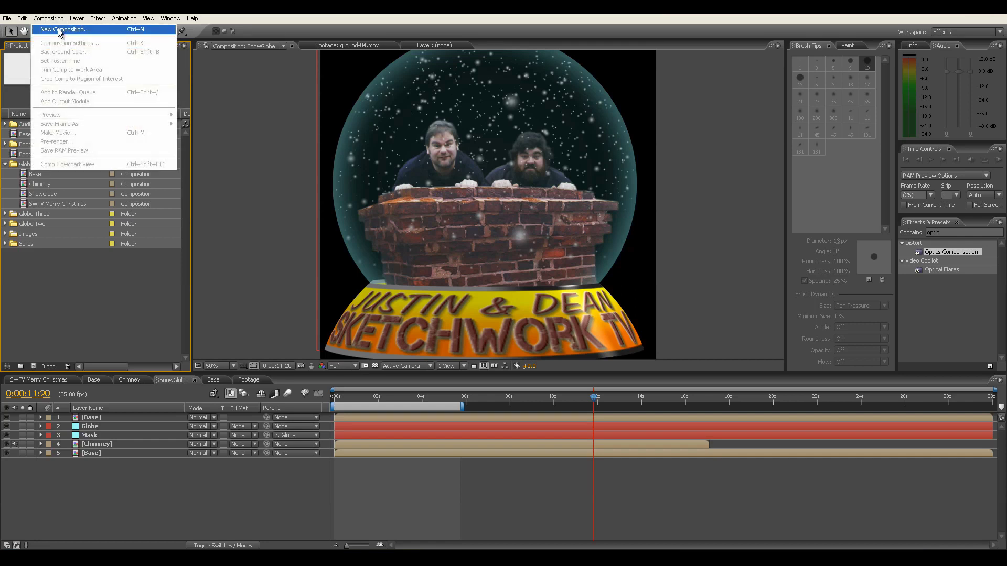
click(62, 29)
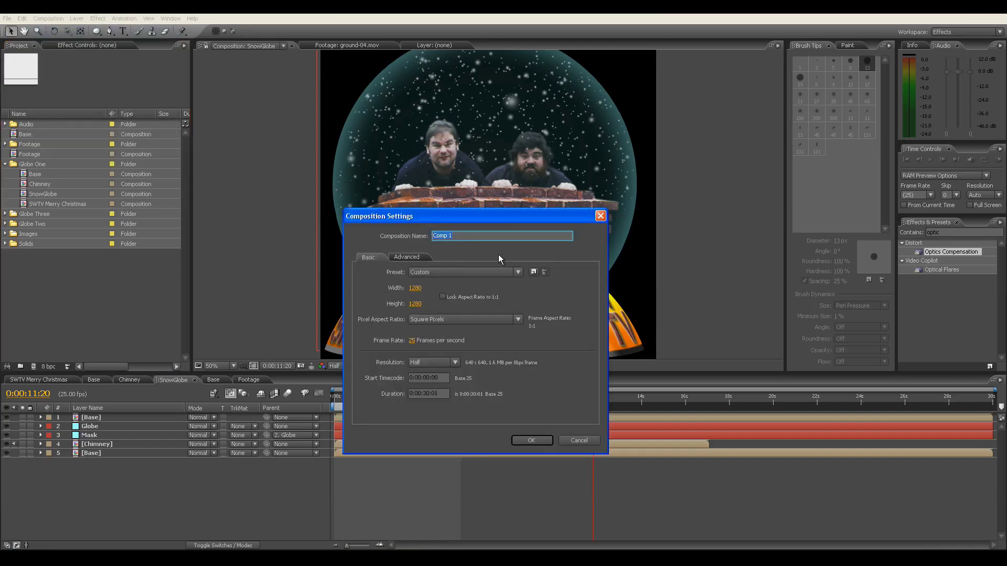
text(Globe)
click(534, 440)
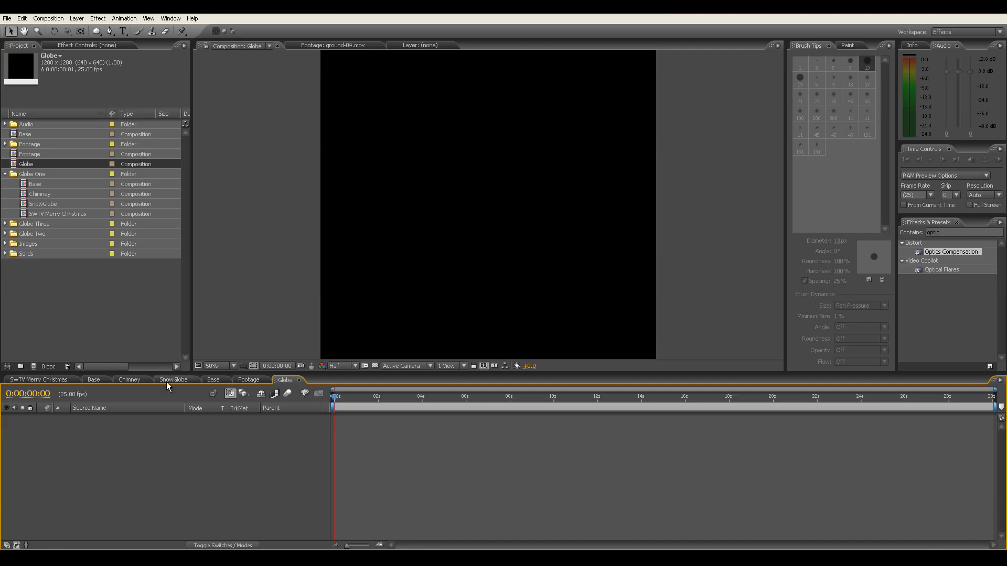
- Add a cyan 1280x1280 solid named Mask to the Globe comp
right_click(173, 430)
mouse_move(185, 438)
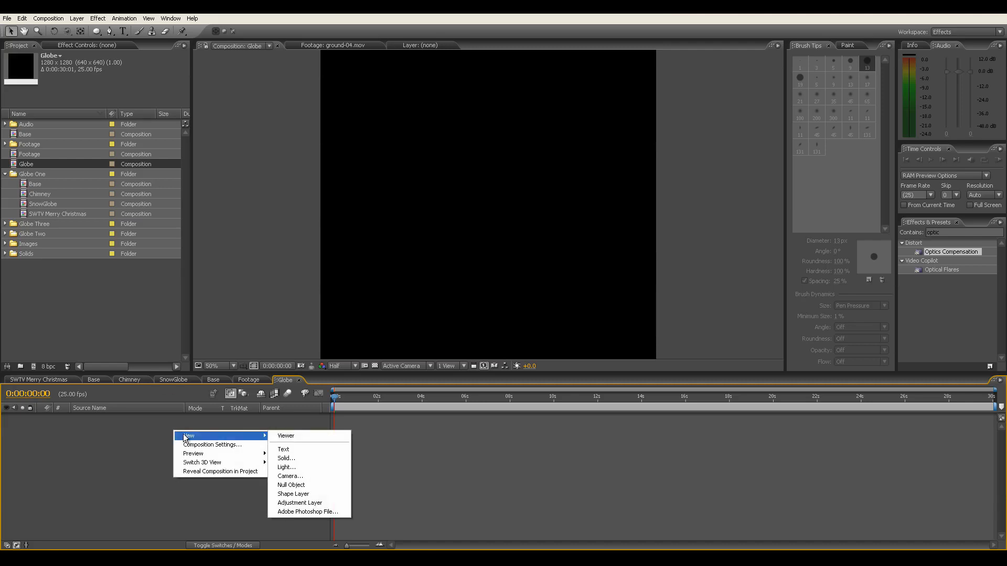
click(286, 459)
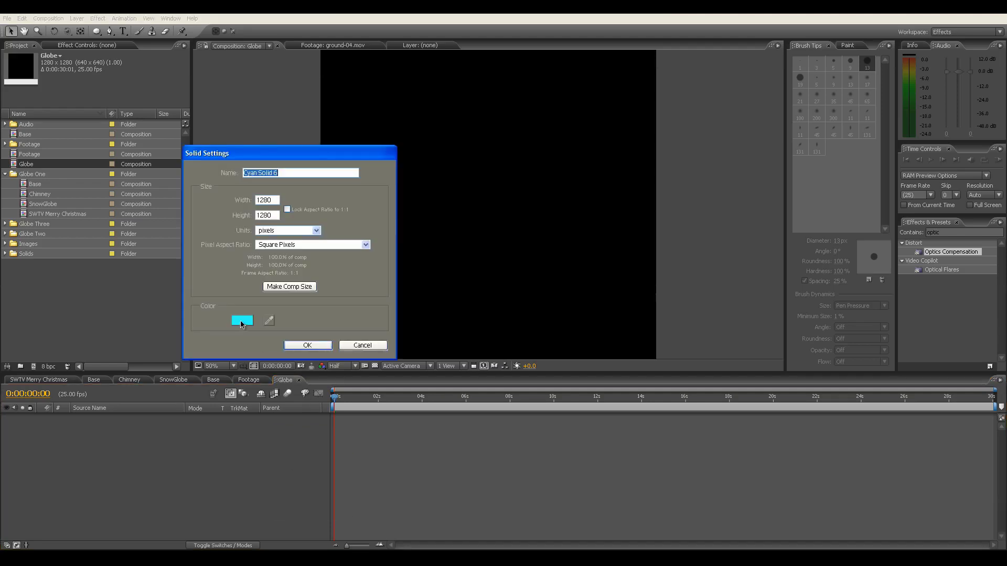
click(242, 321)
click(268, 257)
click(287, 173)
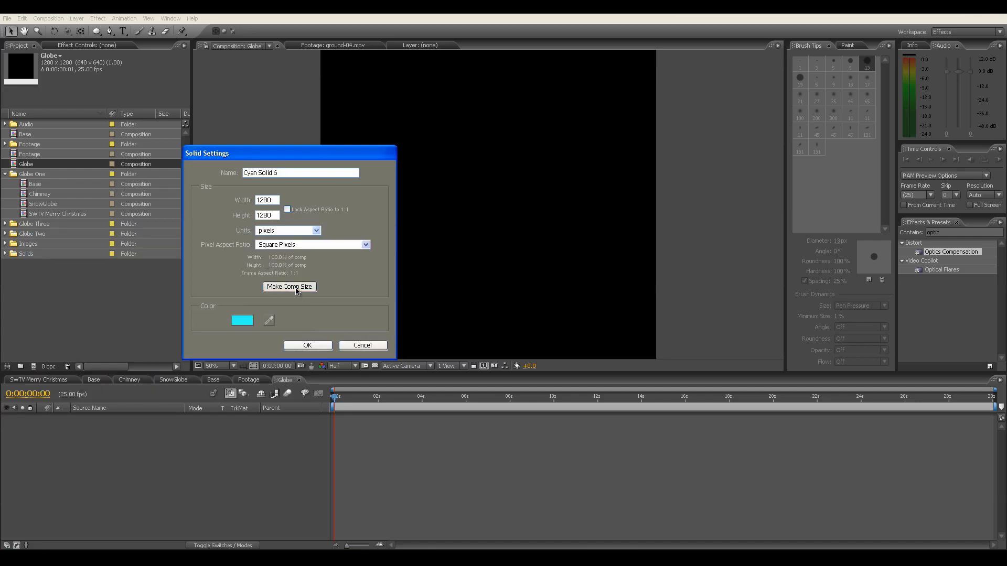
double_click(287, 173)
drag(290, 173, 213, 170)
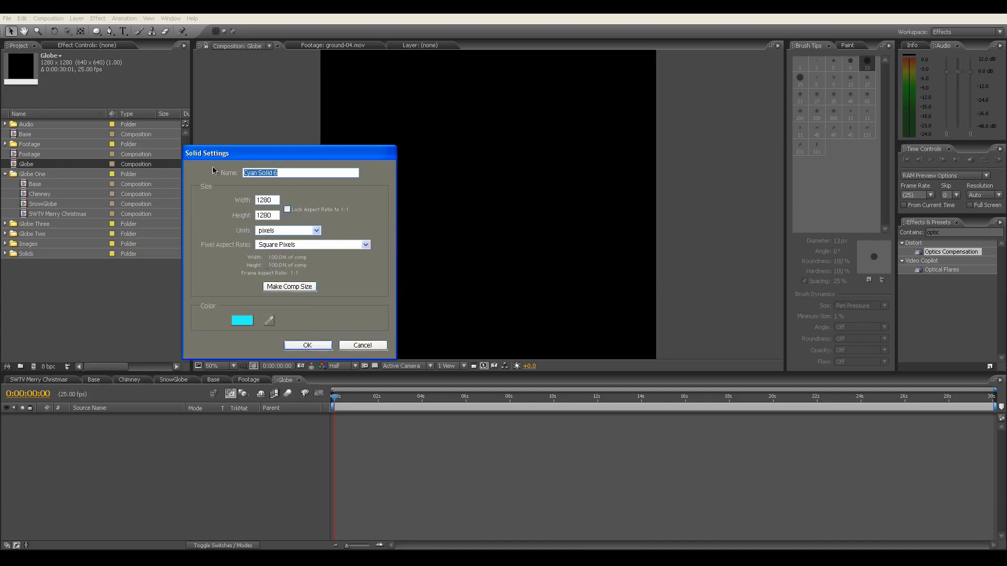
text(Mask)
click(308, 345)
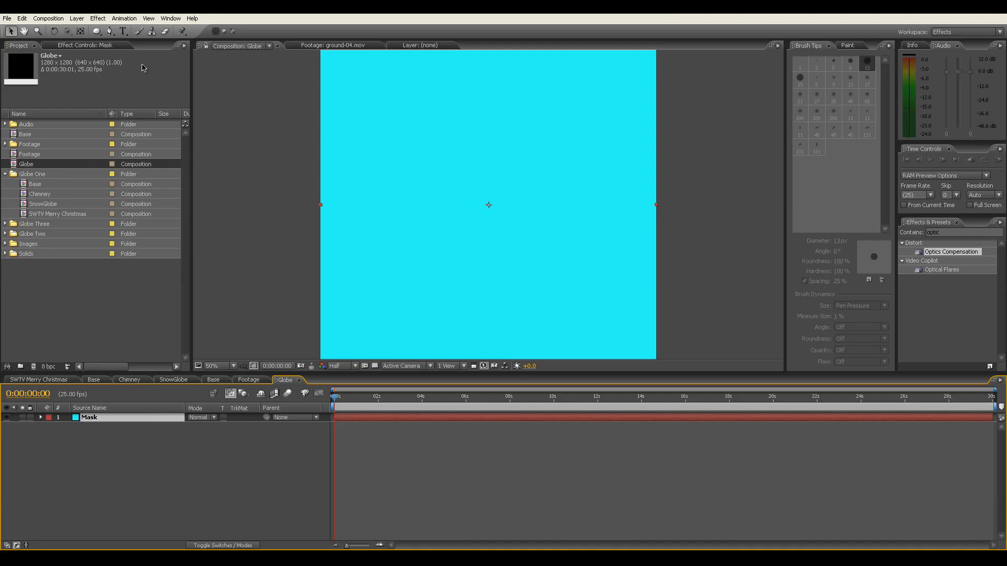
- Add a layer-fitted ellipse mask to the Mask solid and duplicate it
click(99, 33)
double_click(99, 33)
key(v)
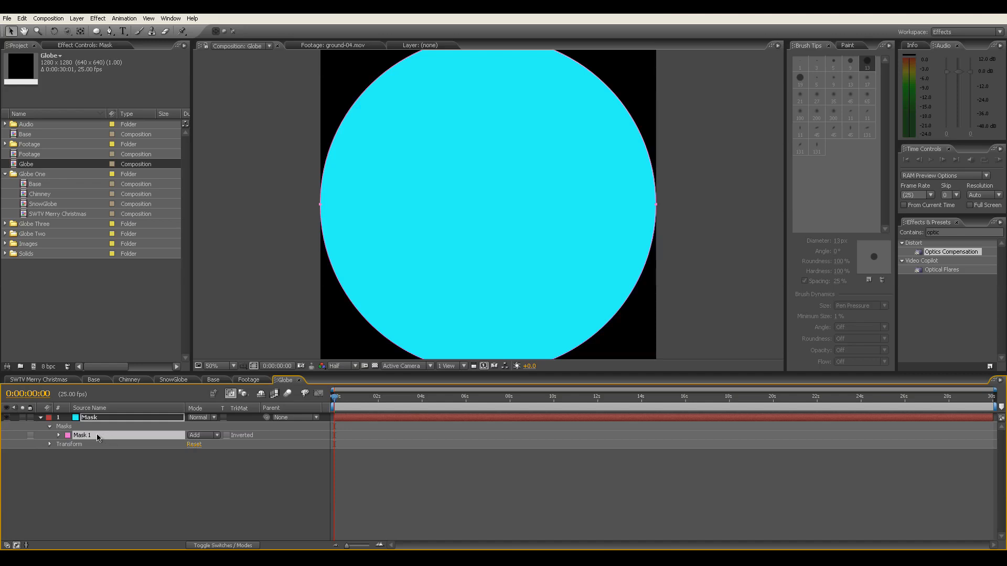
key(ctrl+d)
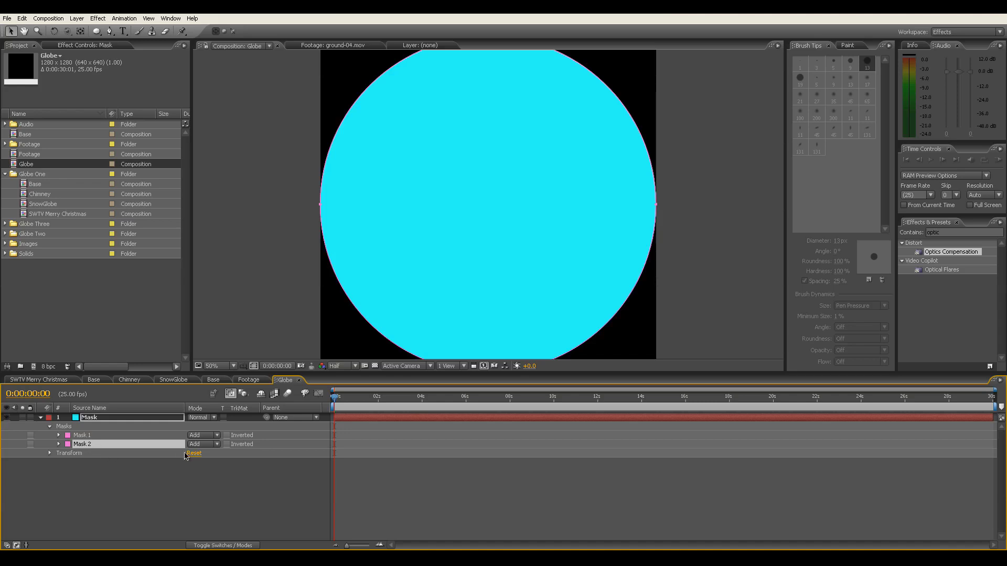
- Set Mask 2 to Subtract with 130 px feather and -25 px expansion
click(217, 444)
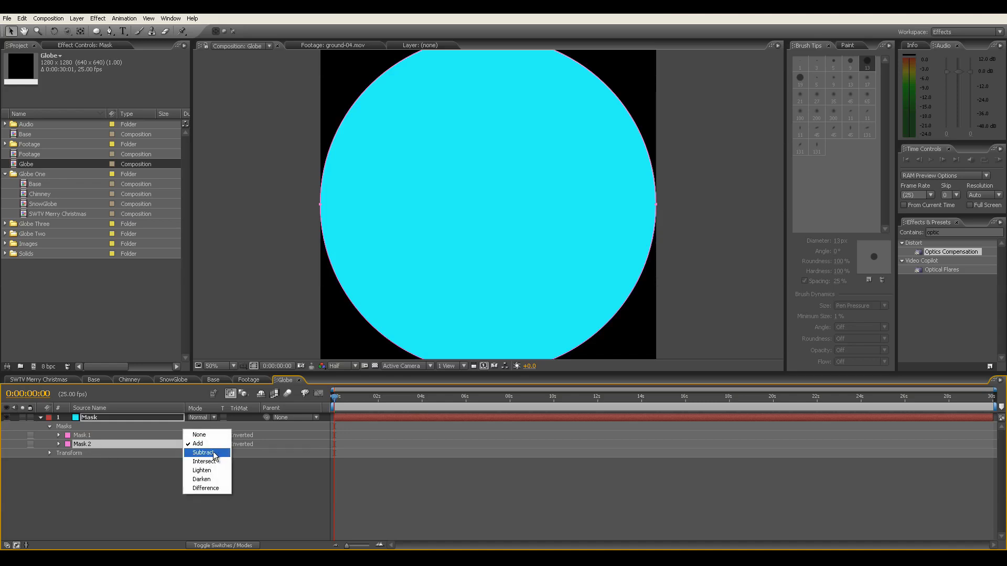
click(214, 452)
click(59, 444)
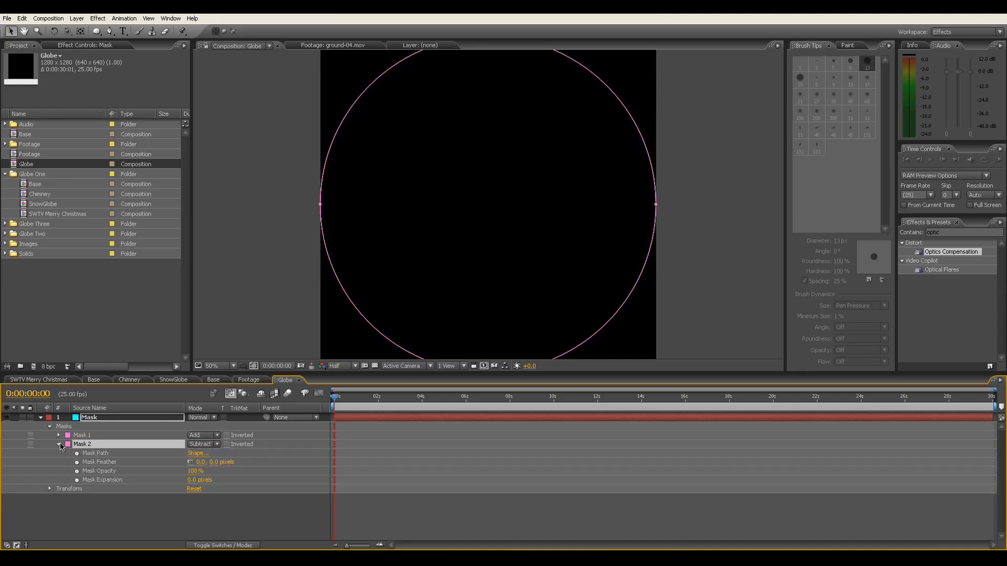
click(201, 464)
text(130)
key(Return)
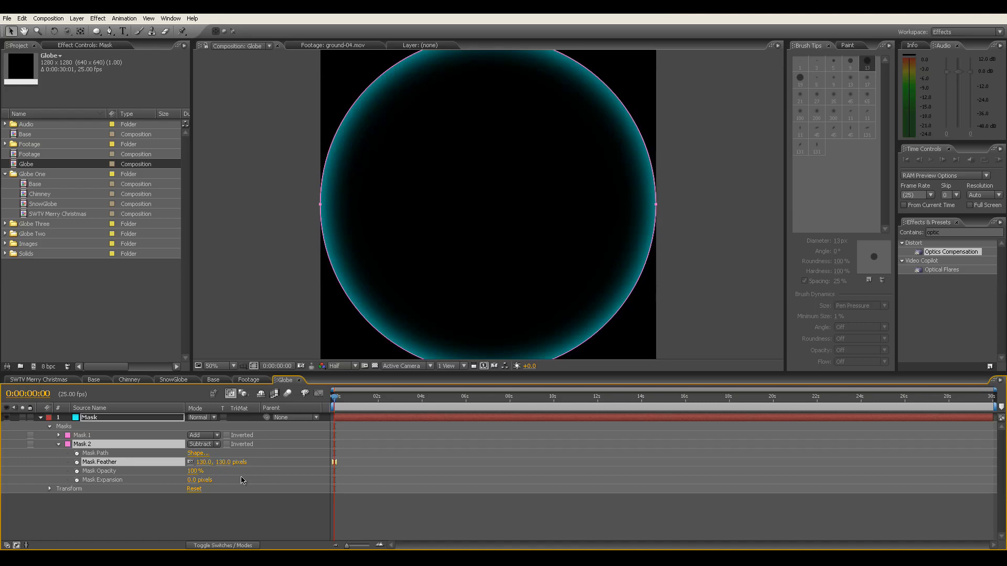
click(193, 481)
key(Return)
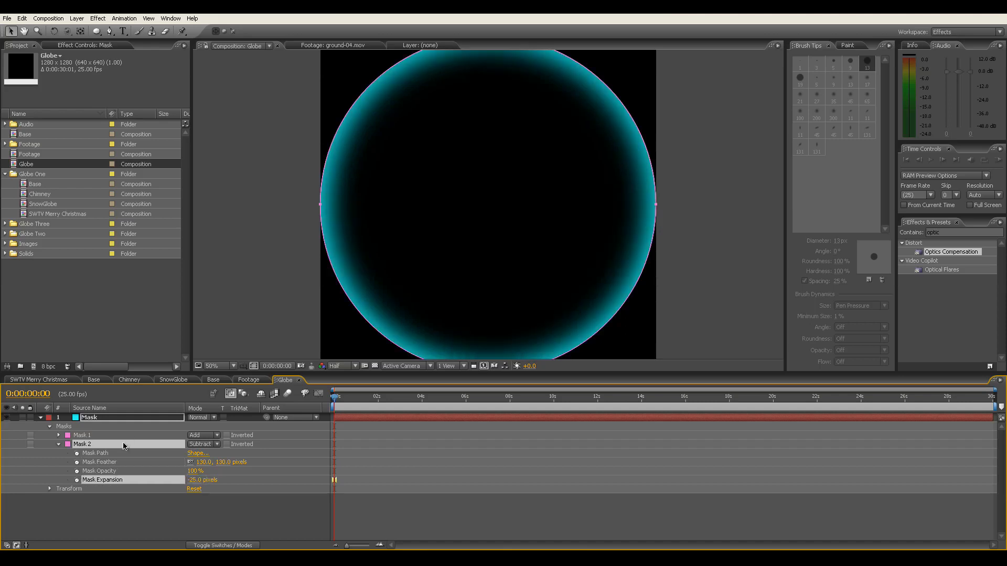
- Set the Mask layer's opacity to 50%
click(110, 423)
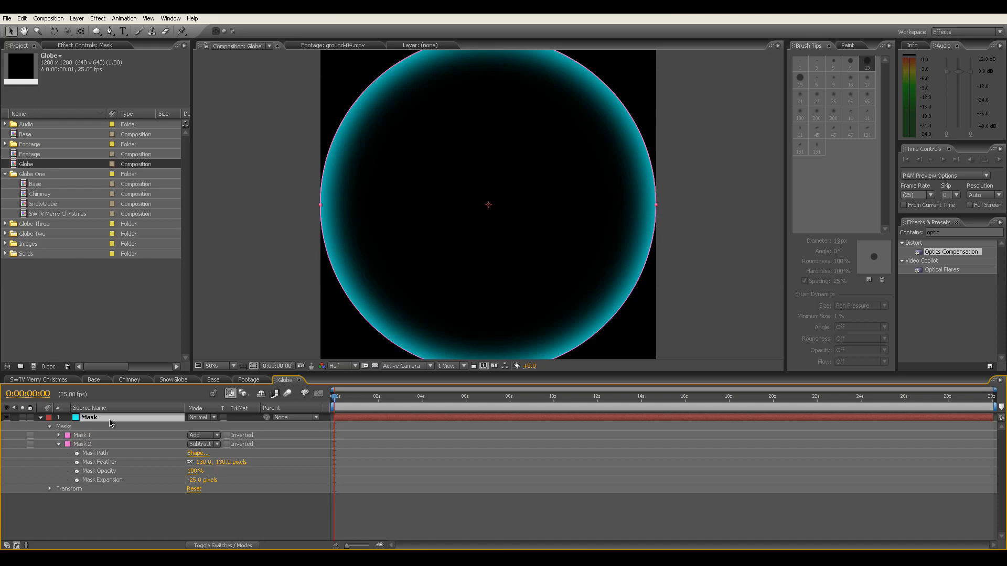
key(t)
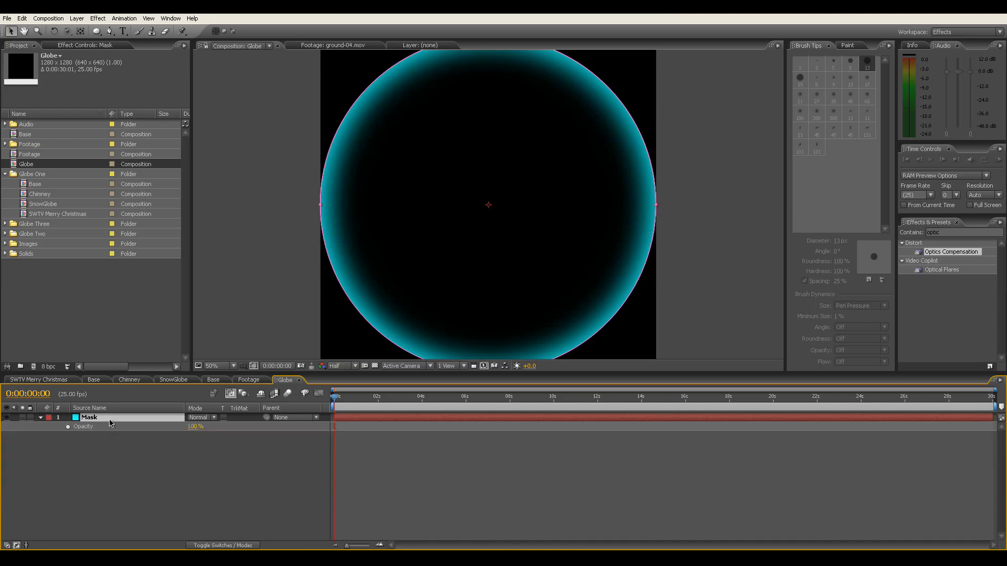
click(194, 427)
text(50)
key(Return)
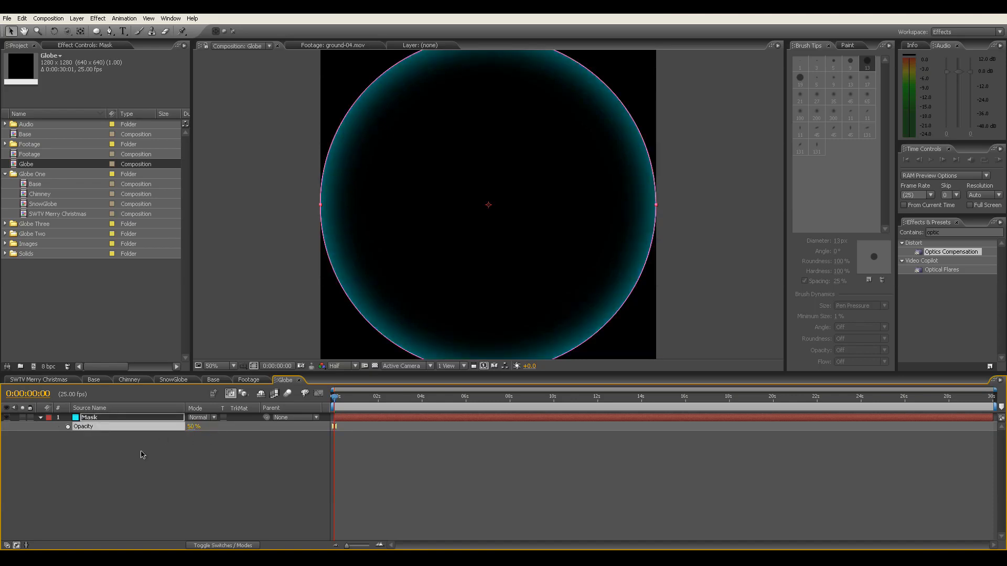
click(141, 450)
click(41, 418)
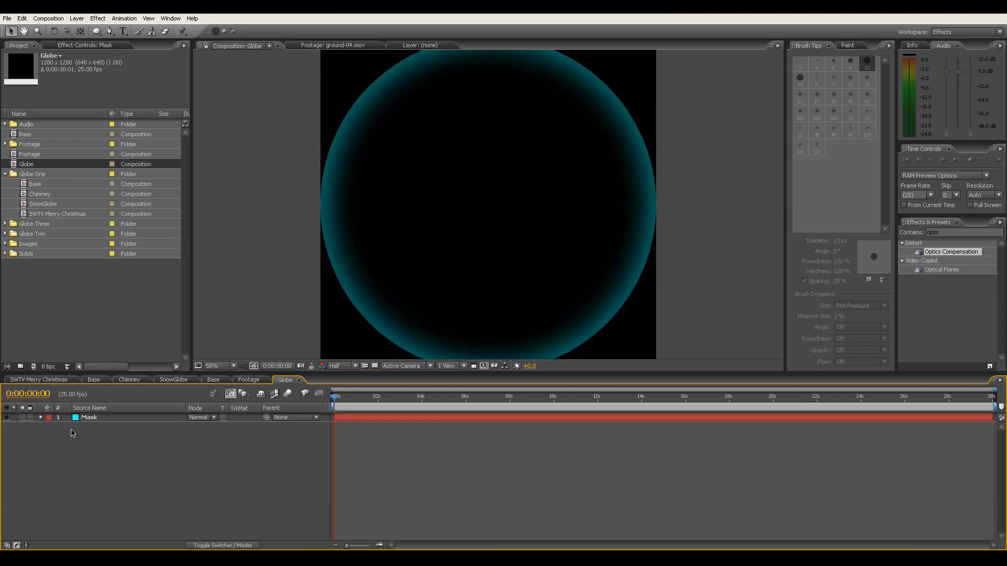
- Create a comp-sized 1280x1280 cyan solid named Globe above the Mask layer
right_click(119, 452)
mouse_move(131, 460)
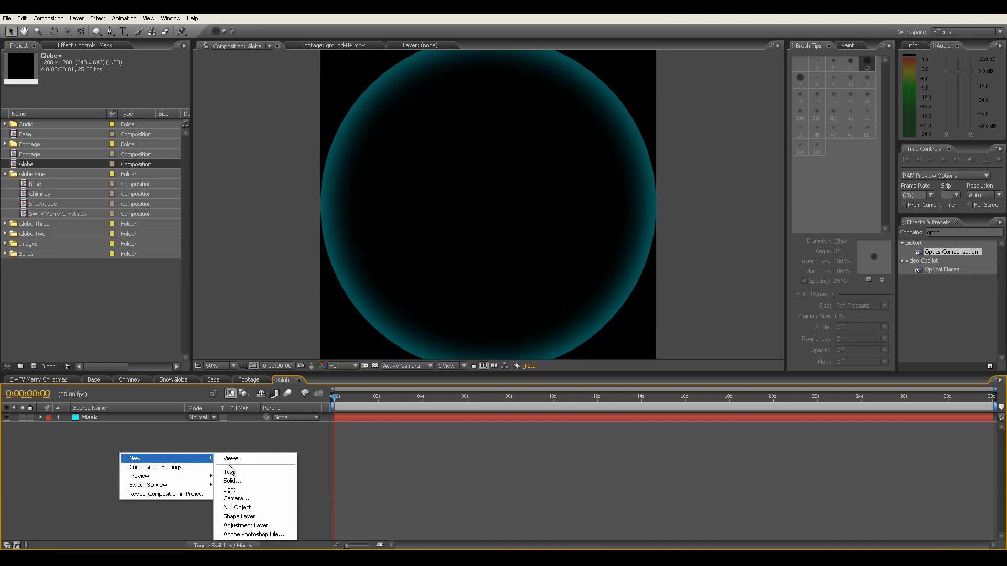
click(238, 482)
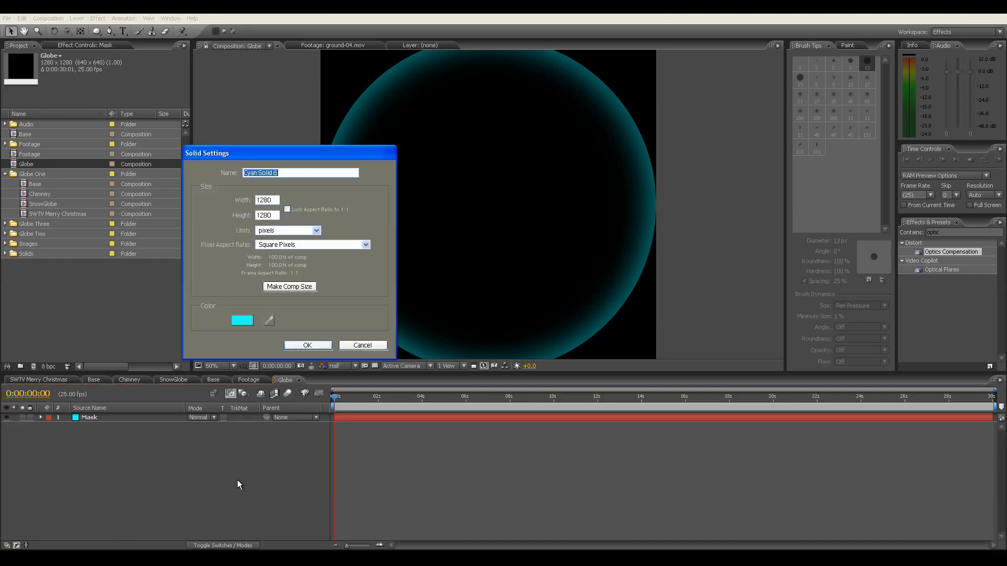
click(290, 287)
drag(280, 173, 237, 170)
text(Globe)
click(301, 344)
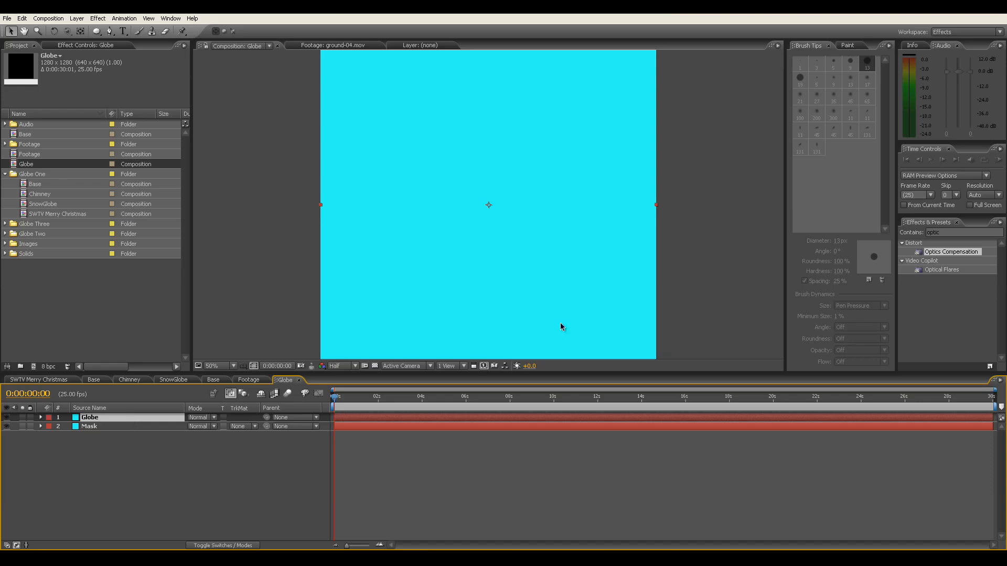
- Apply CC Sphere to Globe with a larger radius, Outside rendering and Light Height 100
click(949, 232)
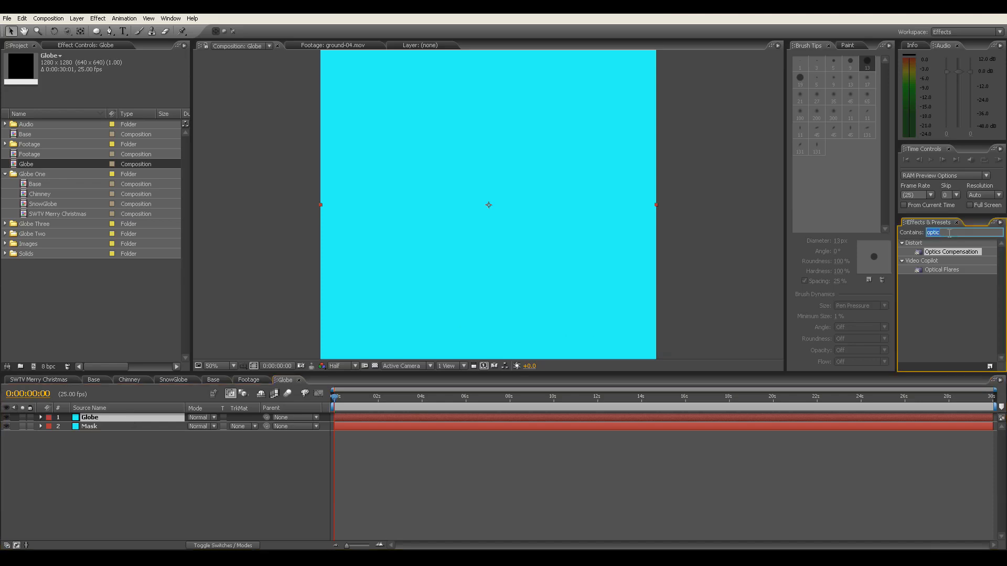
text(cc sph)
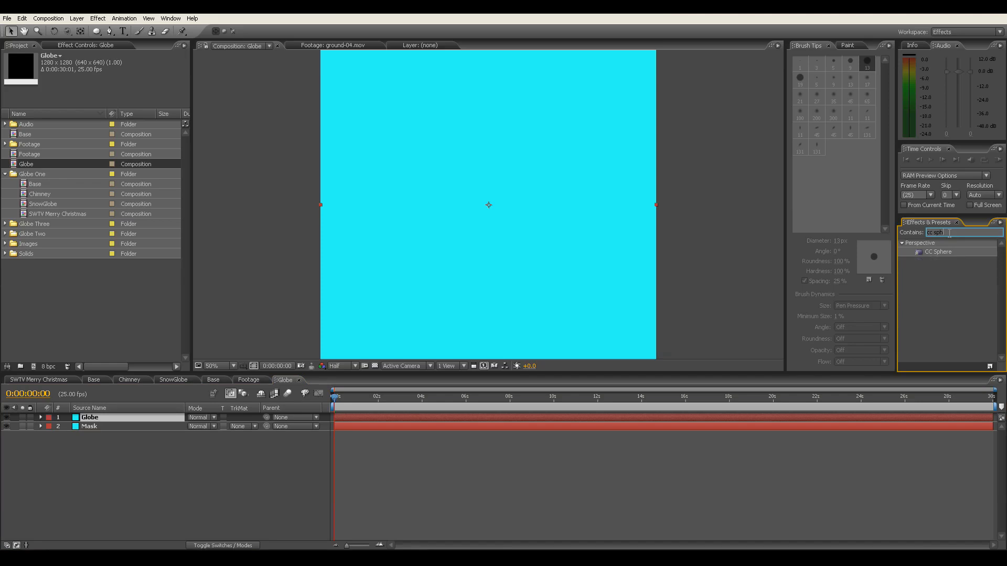
drag(938, 252, 557, 235)
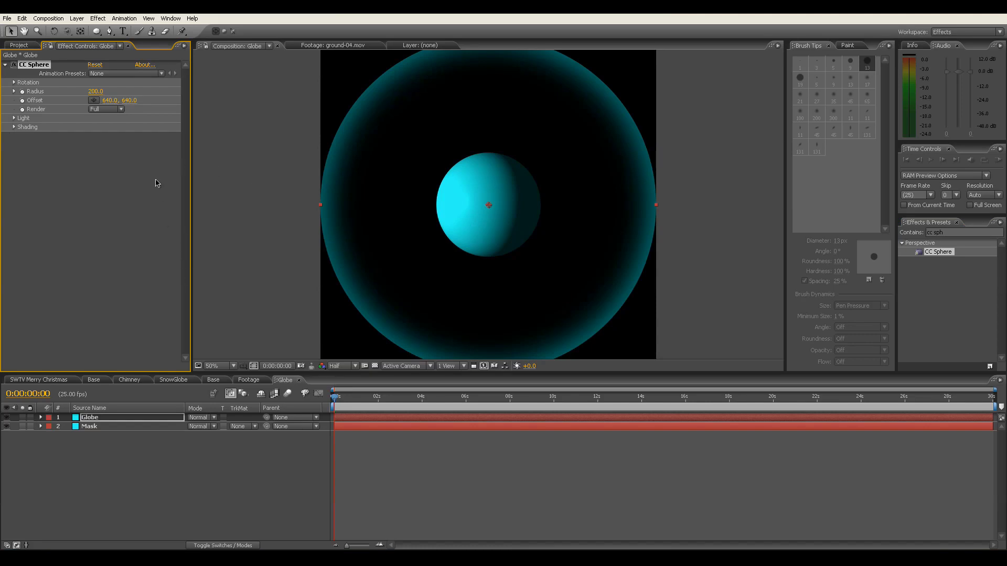
drag(97, 91, 384, 149)
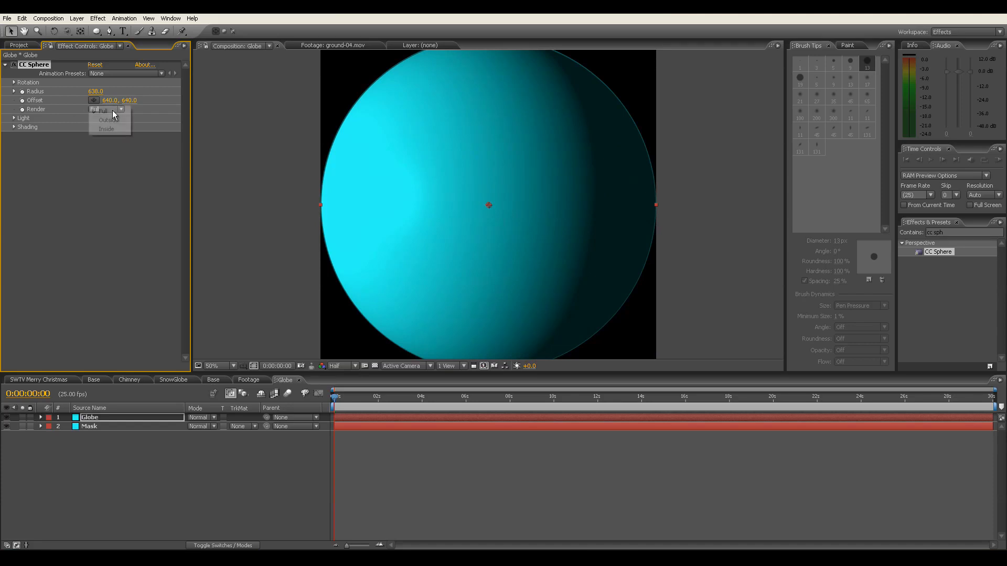
click(110, 120)
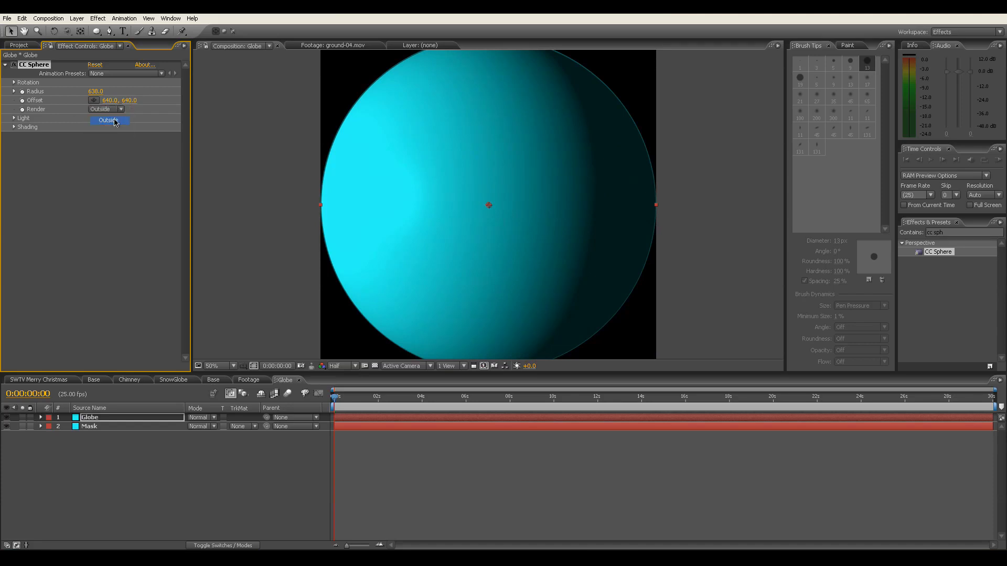
click(14, 119)
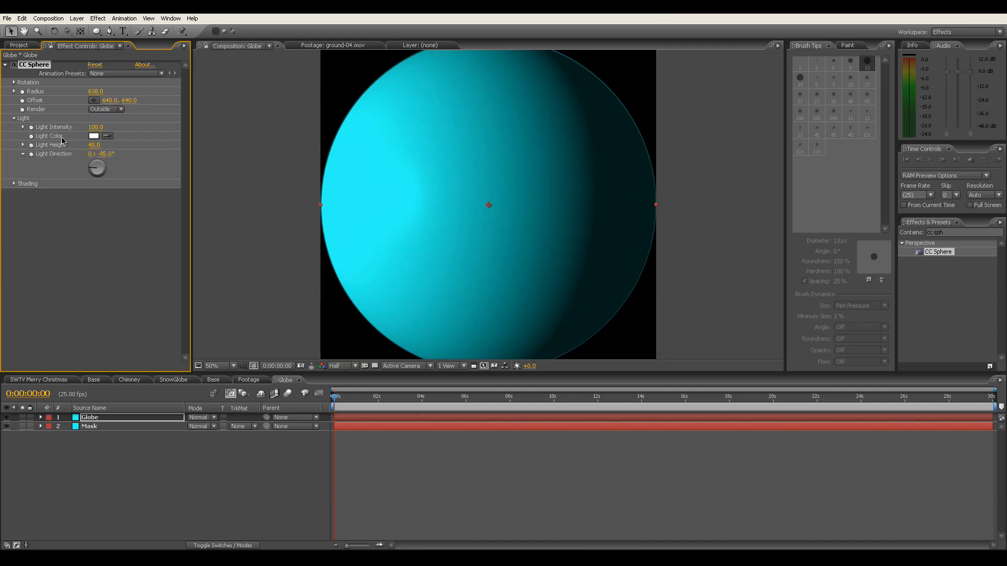
click(95, 146)
key(Return)
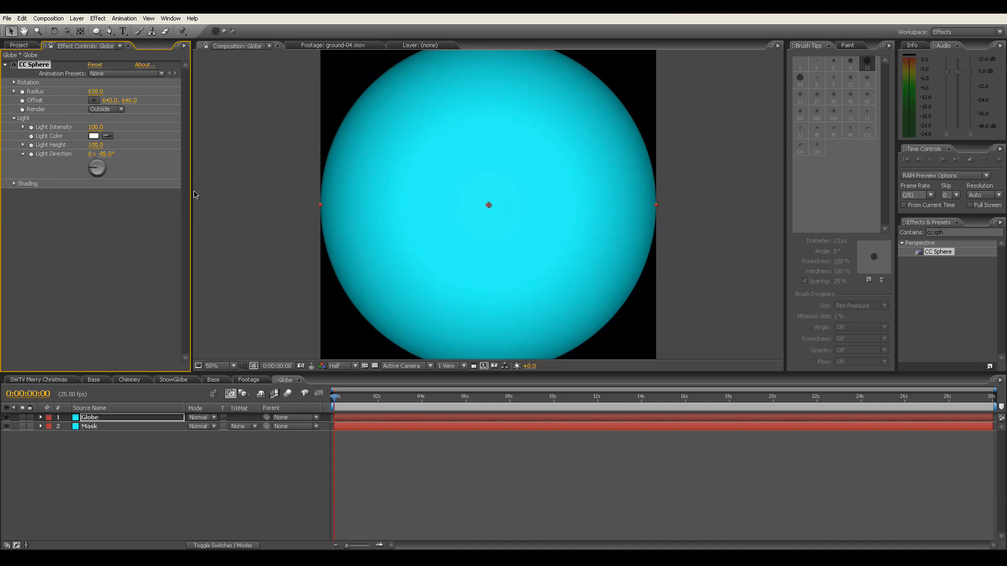
- Set the Globe layer's opacity to 10%
click(132, 419)
key(t)
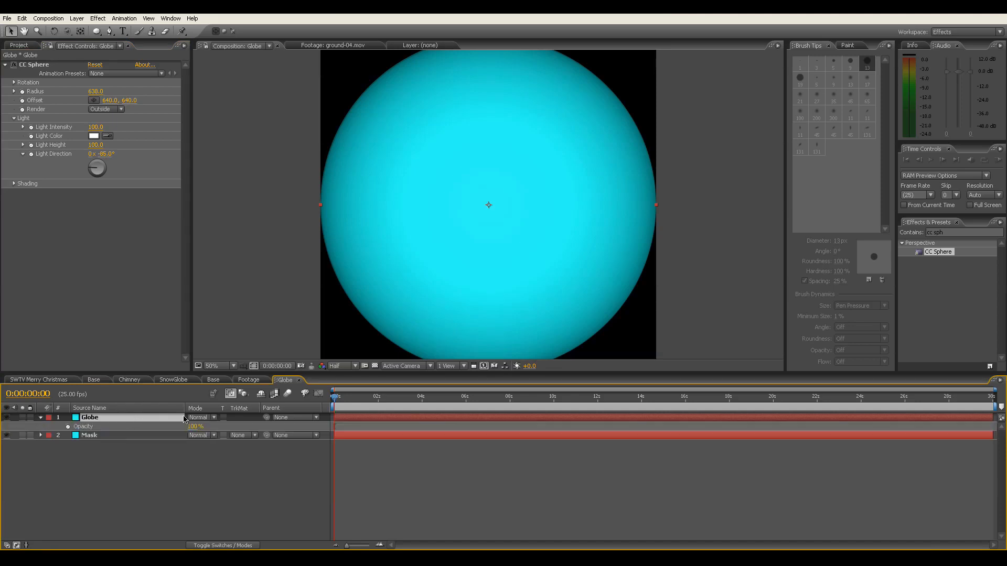
click(195, 426)
text(10)
key(Return)
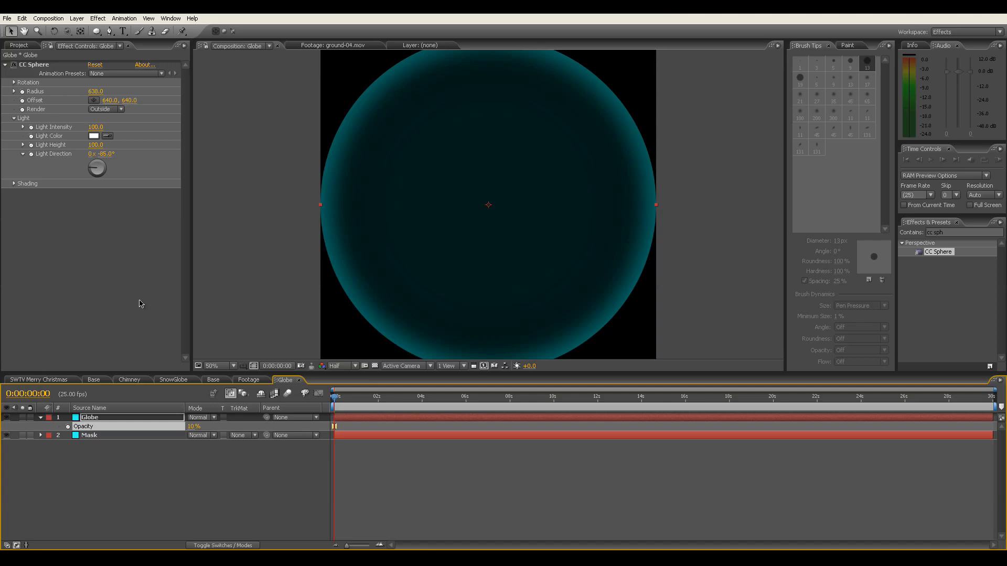
scroll(378, 277, down, 2)
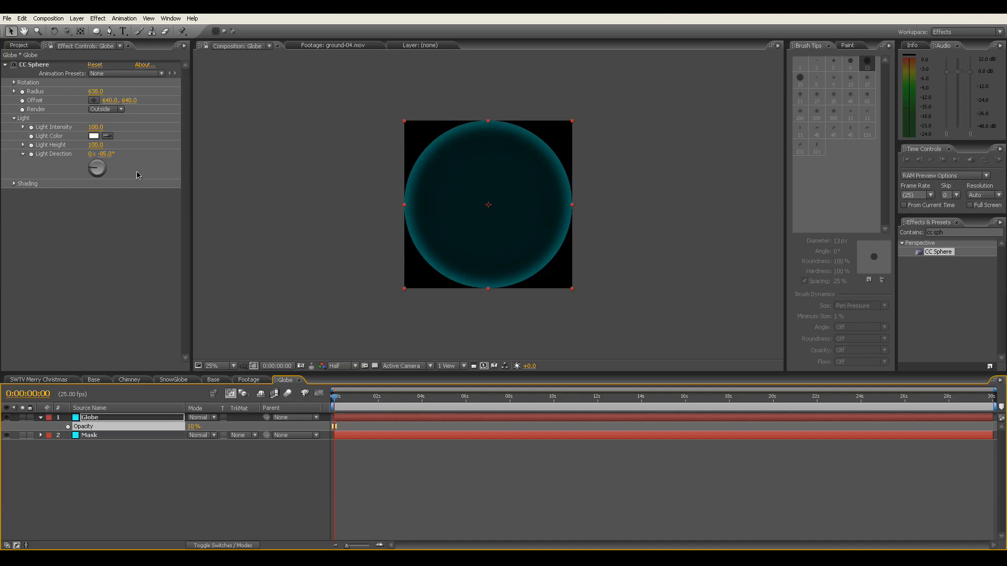
click(178, 493)
- Add the Chimney comp below Mask, move to about one second, and zoom the viewer to 50%
click(25, 46)
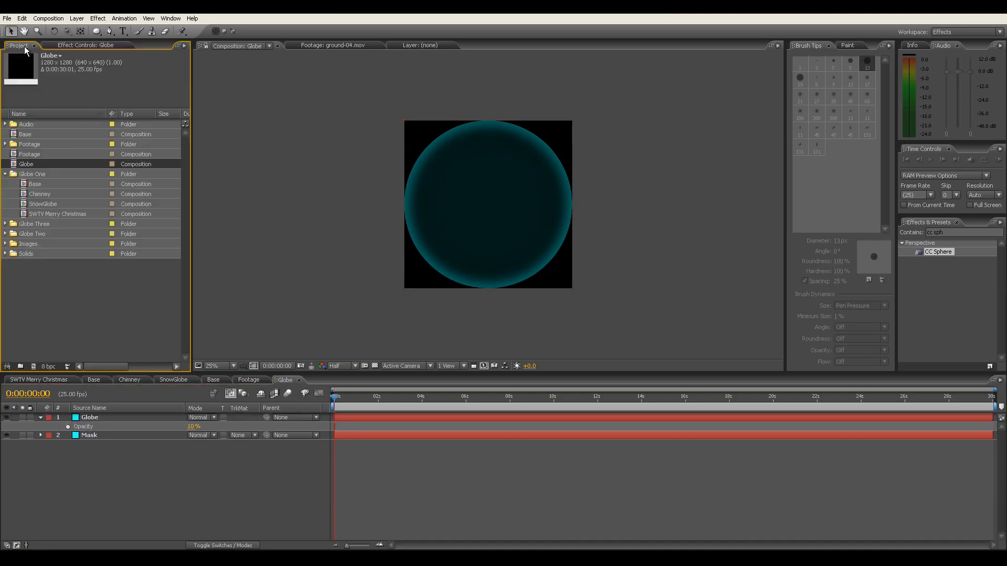
drag(45, 197, 115, 438)
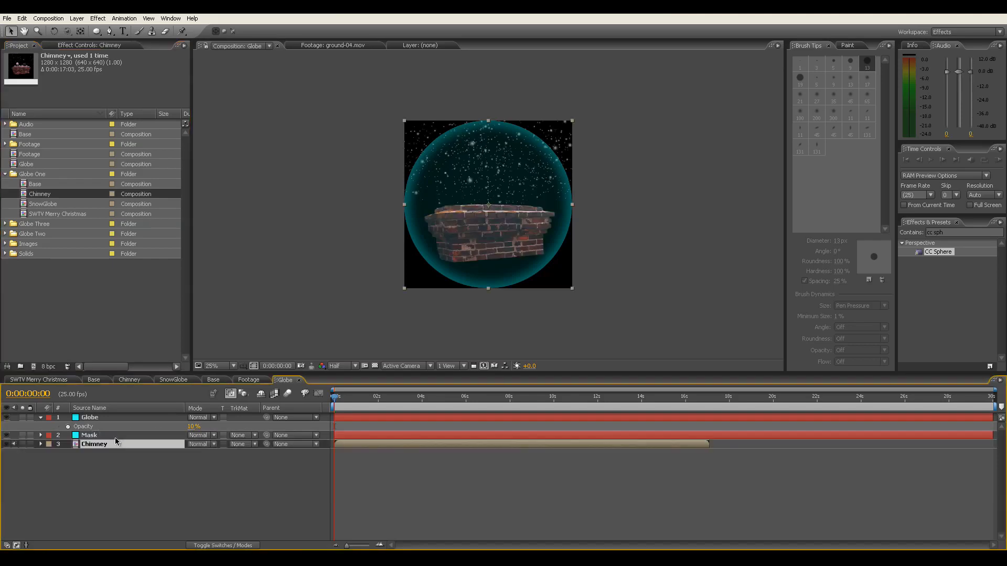
click(338, 397)
drag(337, 398, 369, 397)
key(period)
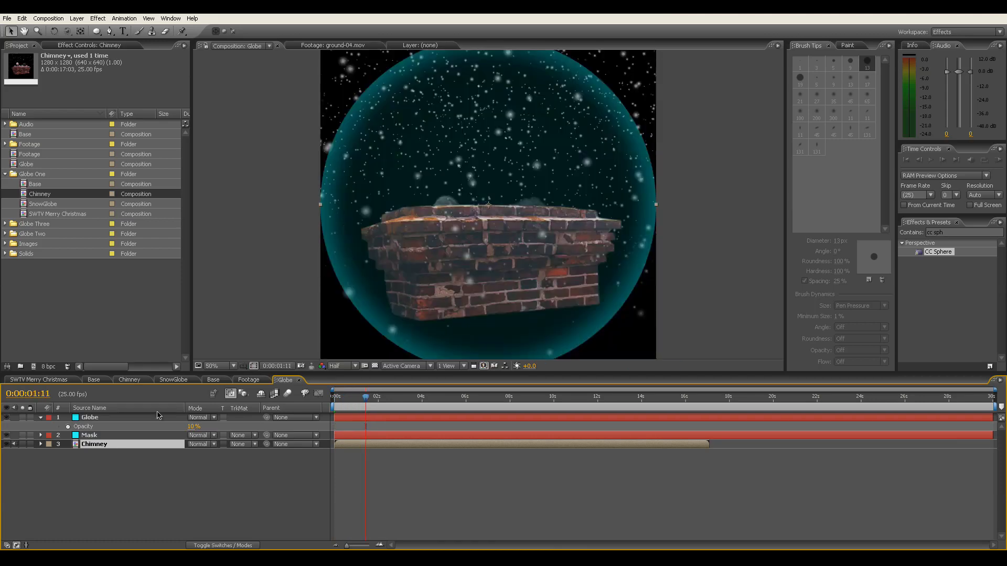
- Inspect the Mask layer's Mask 1 path, then select the Chimney layer
click(41, 436)
click(50, 452)
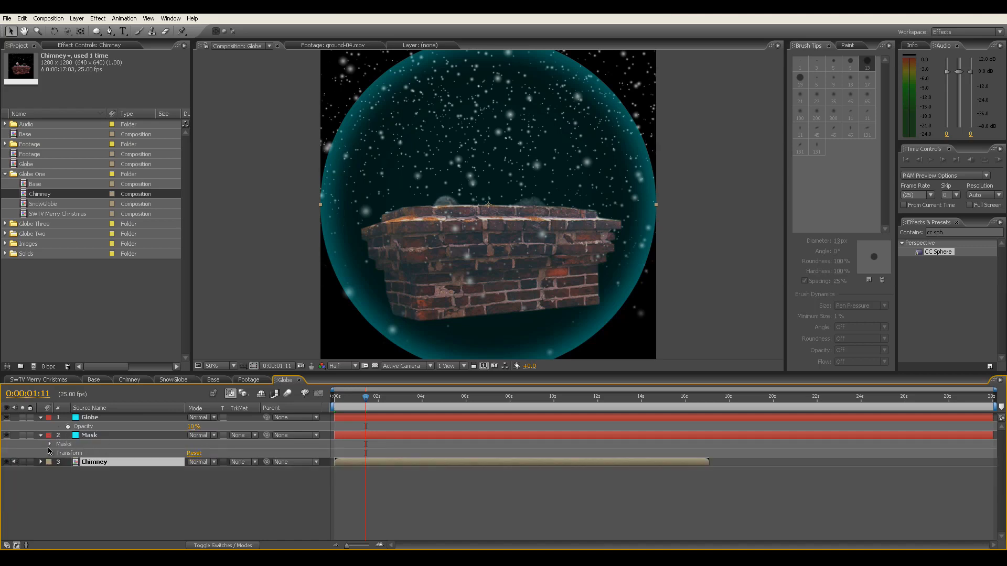
click(50, 445)
click(92, 454)
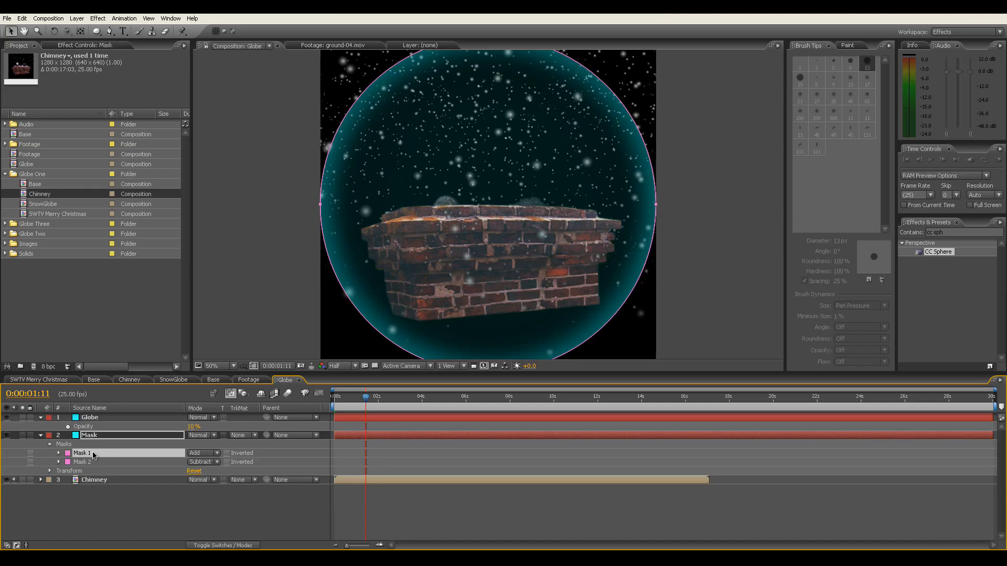
click(101, 480)
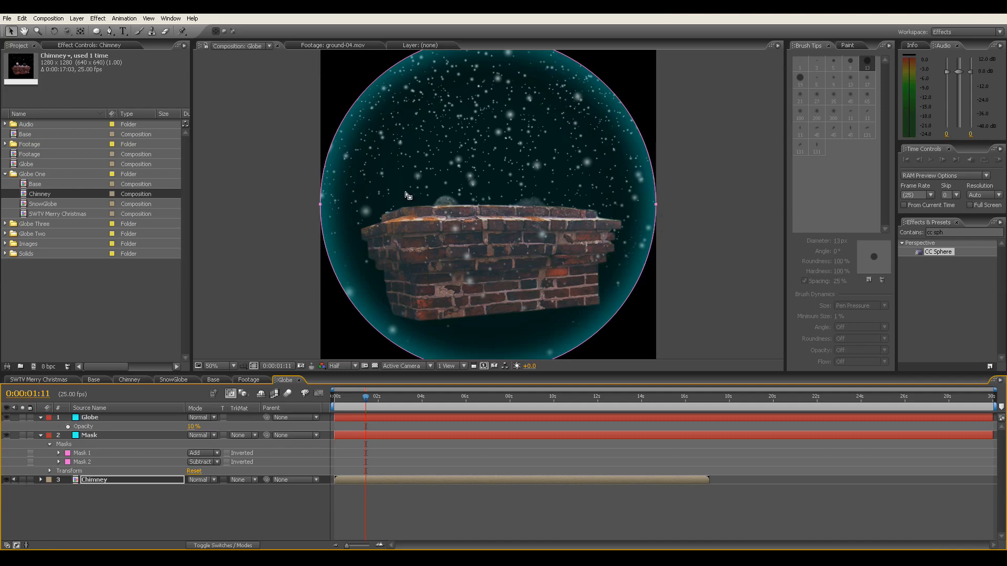
click(114, 481)
- Apply Optics Compensation to the Chimney layer with Field Of View 61
click(939, 233)
text(op)
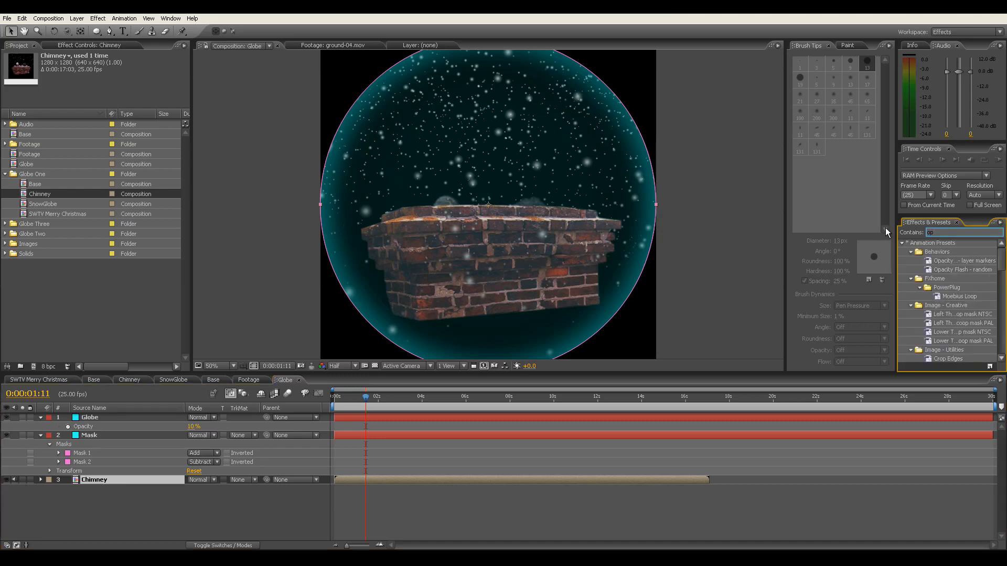
text(tic)
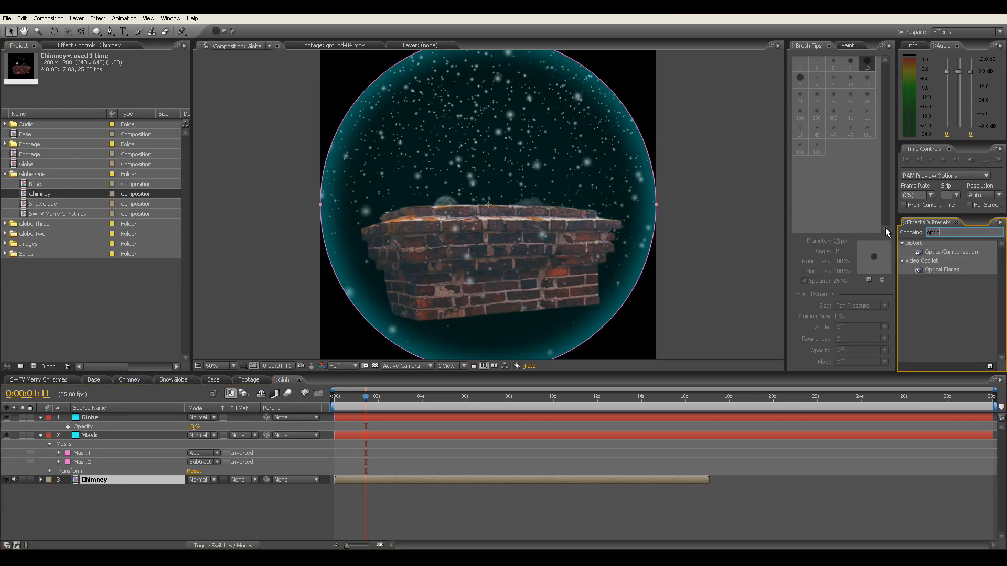
click(944, 253)
drag(943, 254, 130, 479)
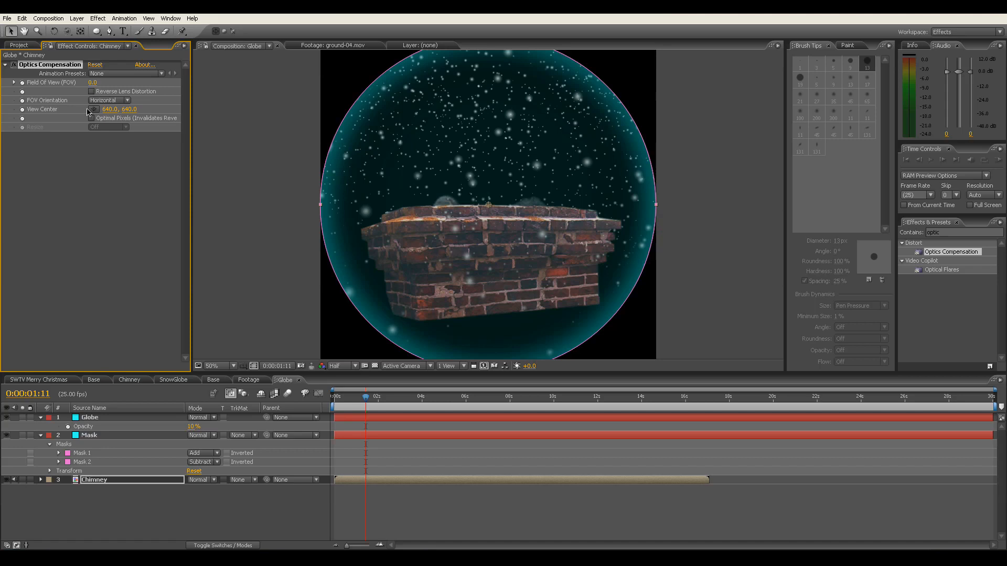
click(93, 83)
text(61)
key(Return)
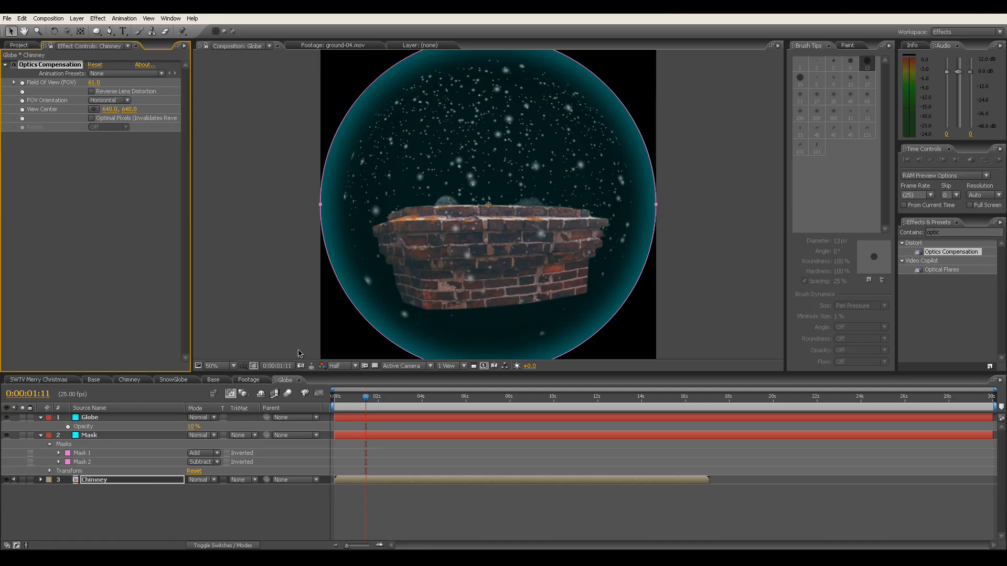
- Set the Chimney layer's Mask 1 expansion to 153 pixels
click(95, 485)
key(m)
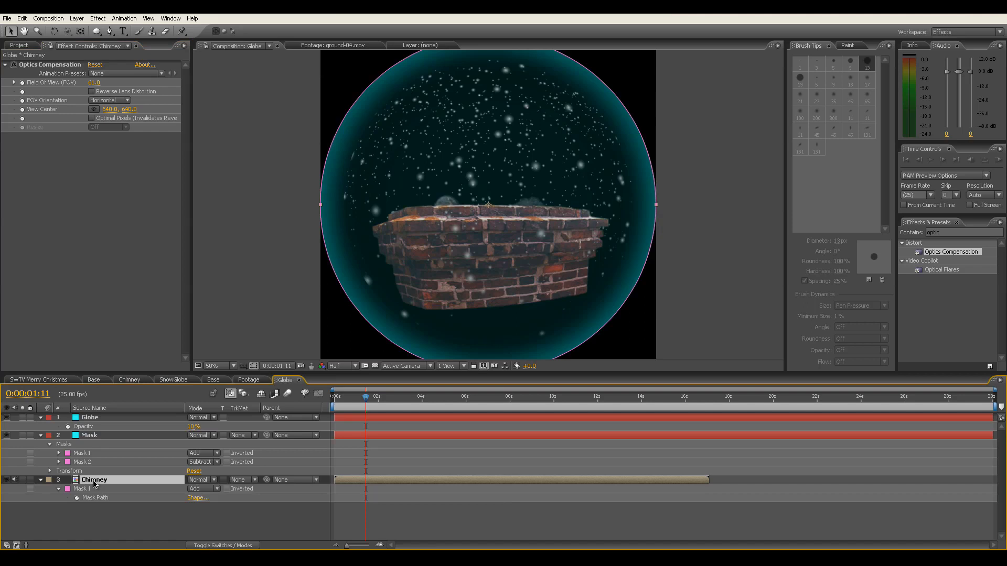
key(m)
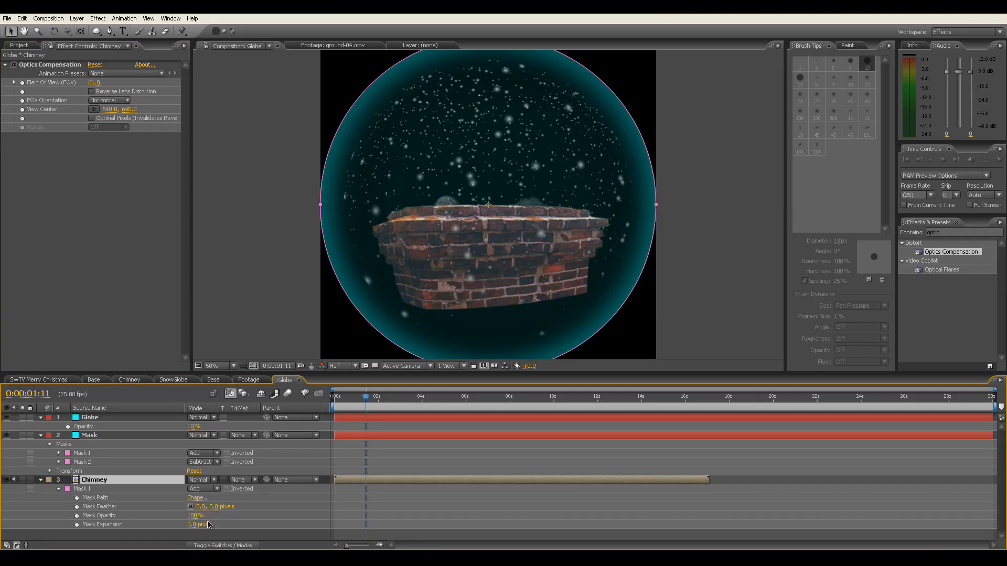
mouse_move(192, 525)
mouse_down()
mouse_move(238, 517)
mouse_move(381, 531)
mouse_move(251, 499)
mouse_up()
mouse_move(366, 397)
mouse_down()
mouse_move(423, 399)
mouse_move(355, 399)
mouse_up()
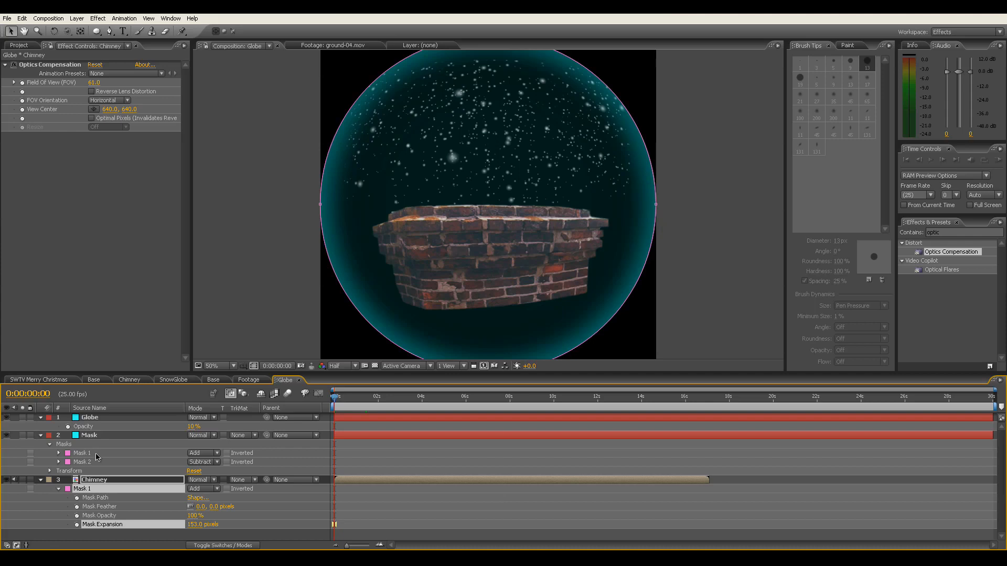
- Collapse the Mask and Chimney layers' properties in the timeline
click(93, 480)
click(41, 435)
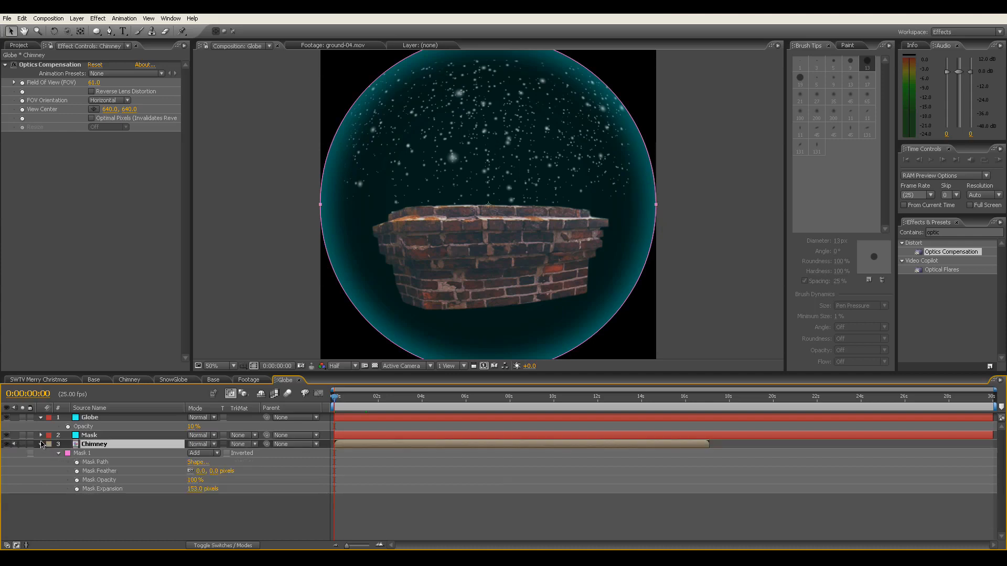
click(41, 446)
click(48, 475)
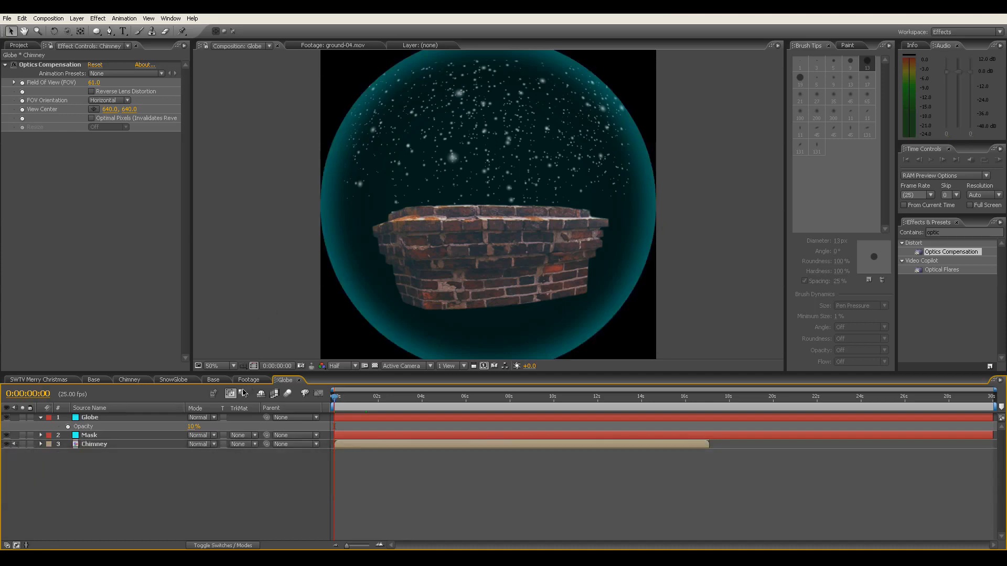
scroll(254, 365, down, 2)
- Change the Globe composition height from 1280 to 1400 pixels in Composition Settings
right_click(250, 459)
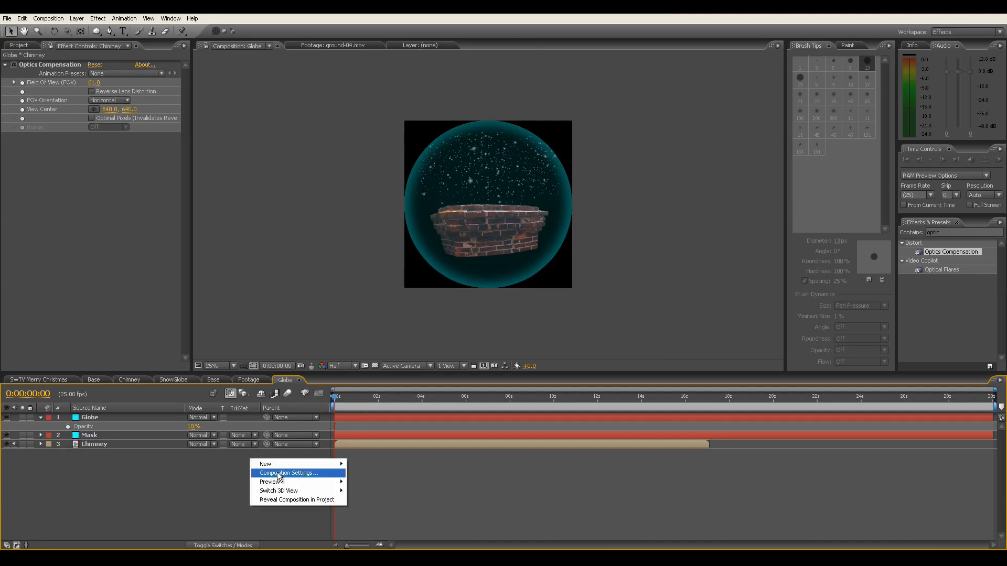
click(229, 471)
right_click(229, 470)
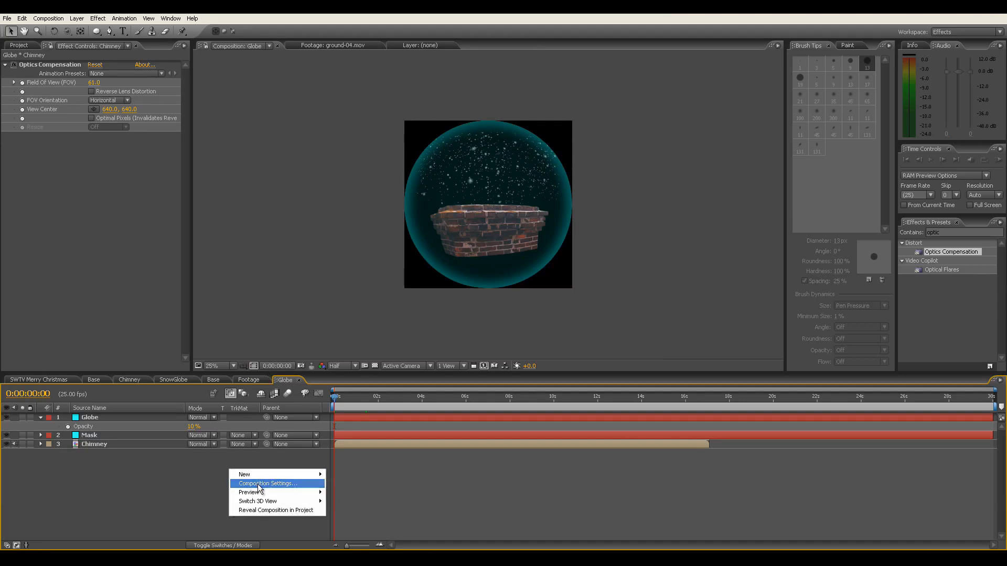
click(258, 484)
click(415, 304)
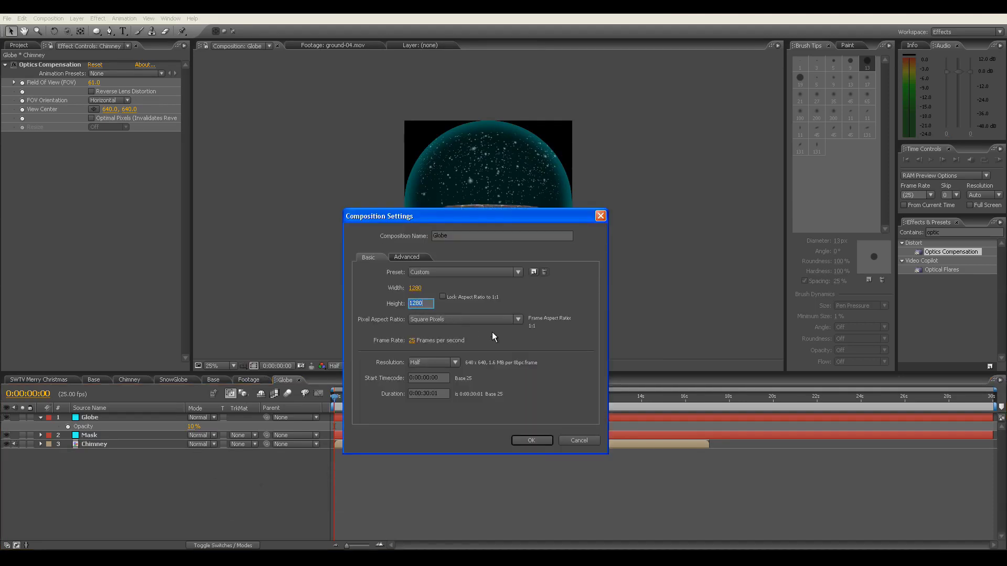
text(1400)
click(532, 440)
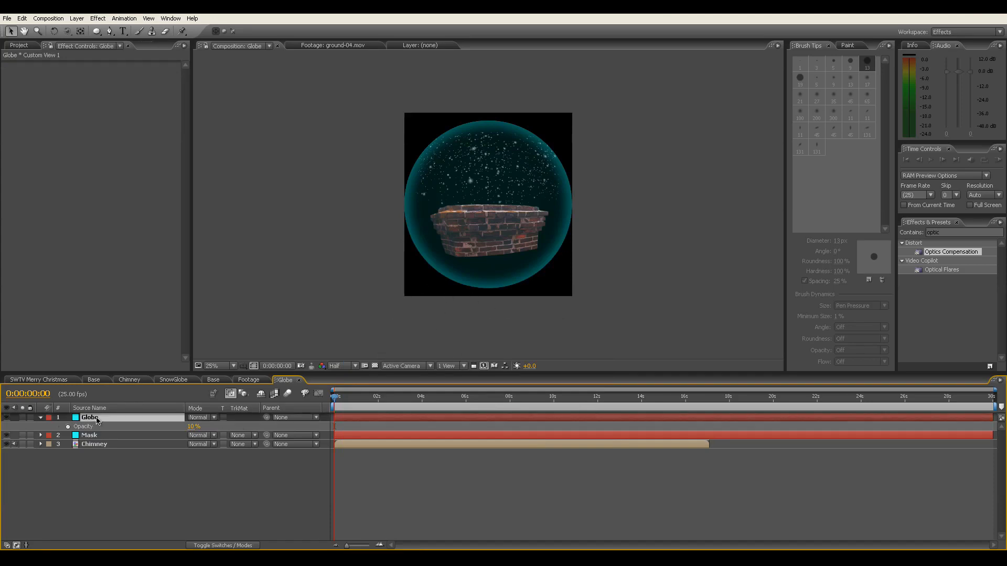
- Move the Globe, Mask and Chimney layers slightly up and scale them down together
click(99, 418)
shift+click(101, 446)
drag(464, 271, 469, 263)
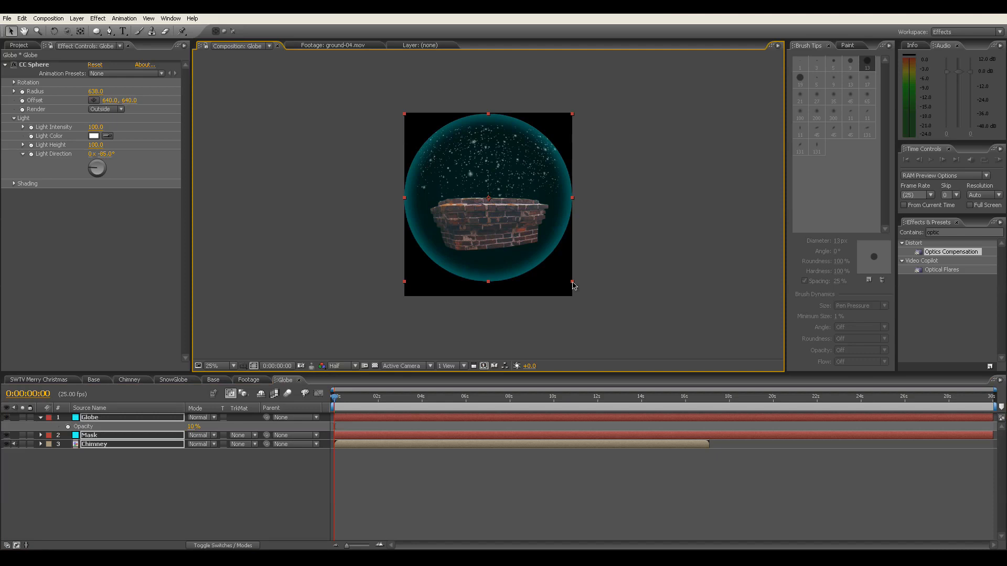
click(121, 488)
click(107, 419)
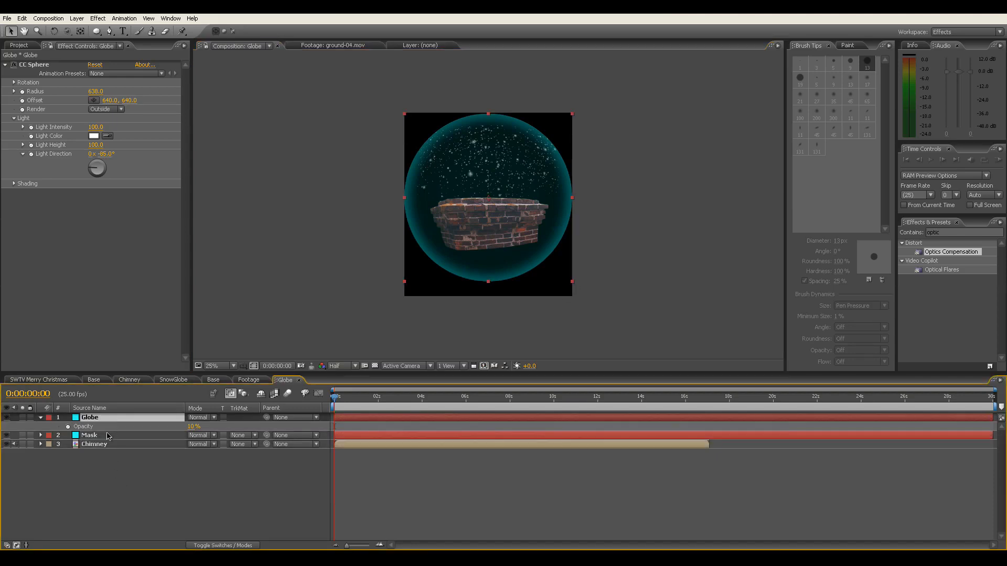
ctrl+click(107, 436)
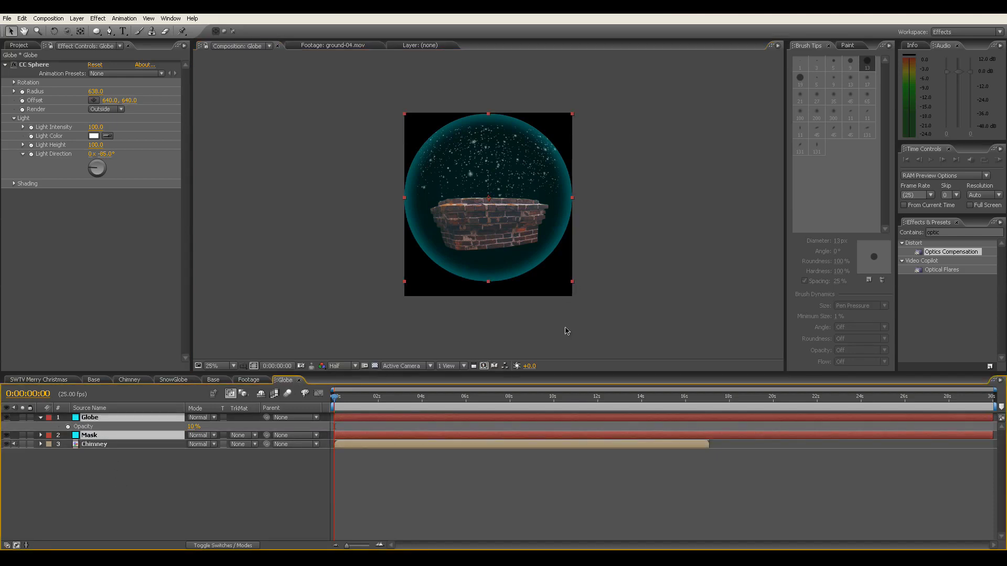
ctrl+click(167, 447)
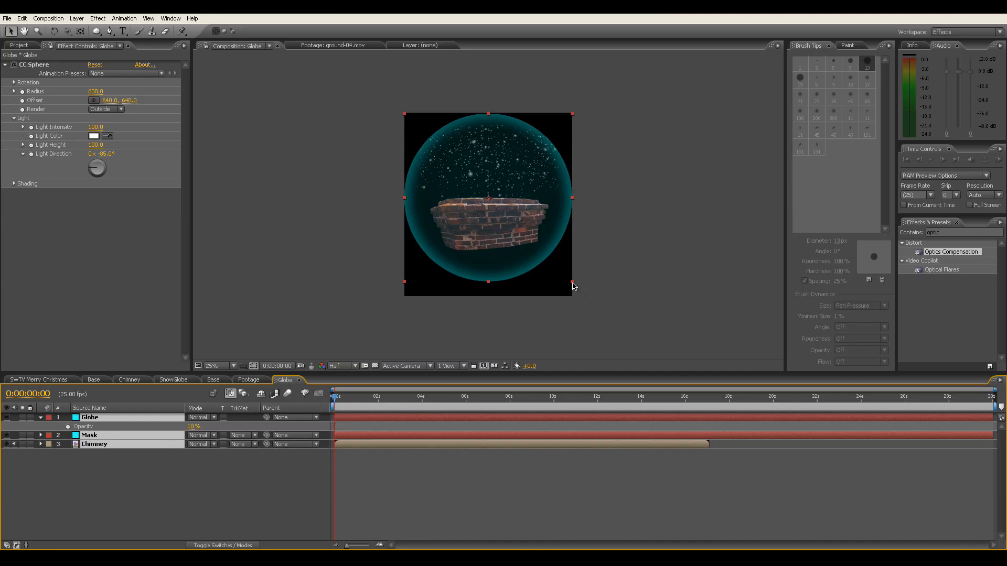
drag(572, 283, 517, 252)
- Drag a Base comp from the Project panel into the Globe timeline as the top layer
click(245, 474)
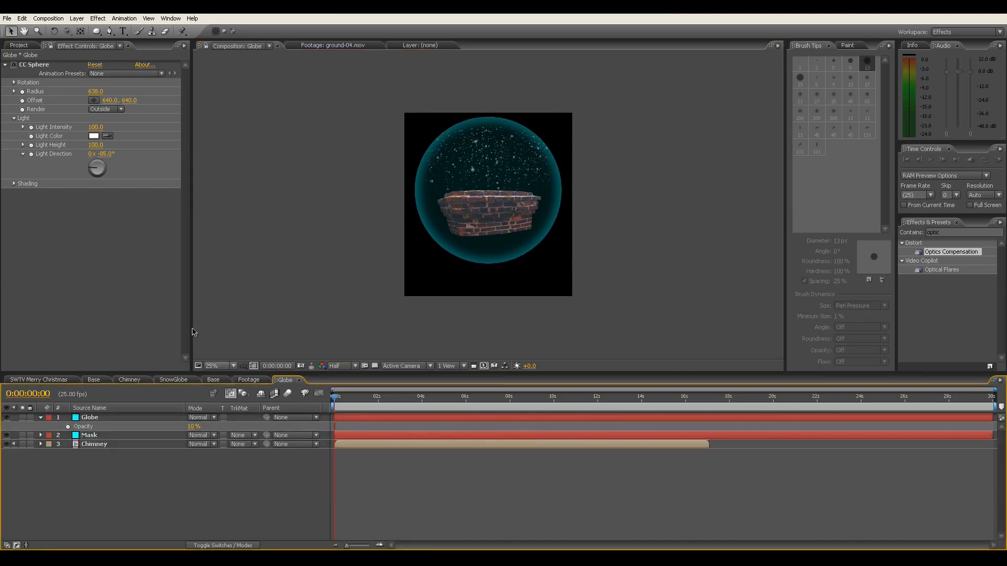
click(27, 47)
drag(41, 185, 126, 416)
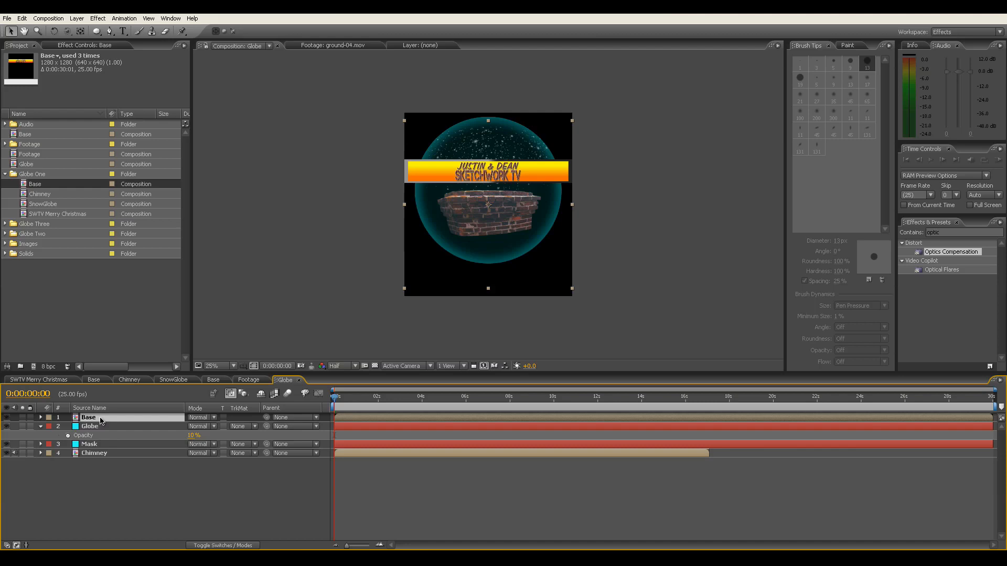
- Delete the wrong Base layer and add the Happy Holidays Base comp on top
key(Delete)
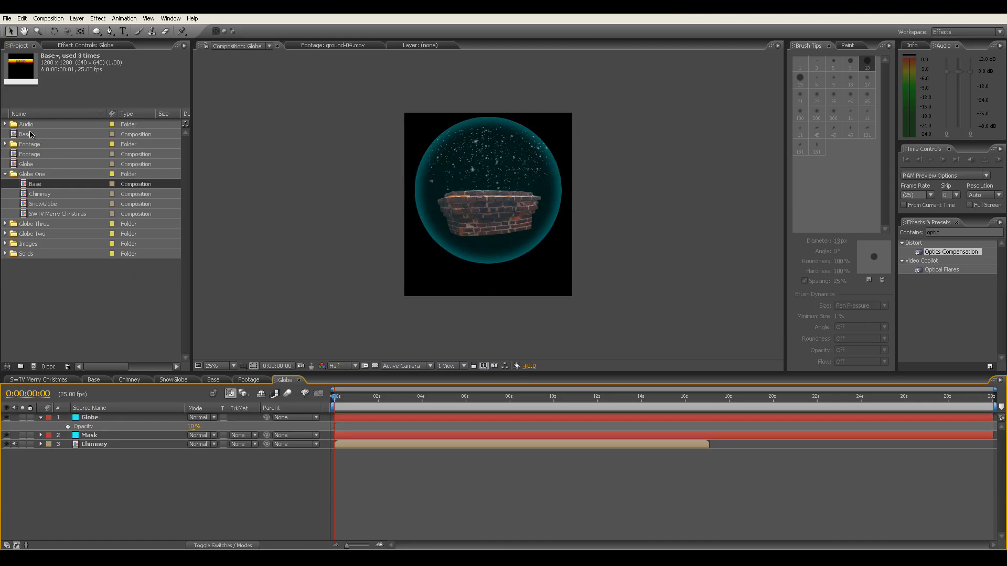
drag(26, 137, 109, 417)
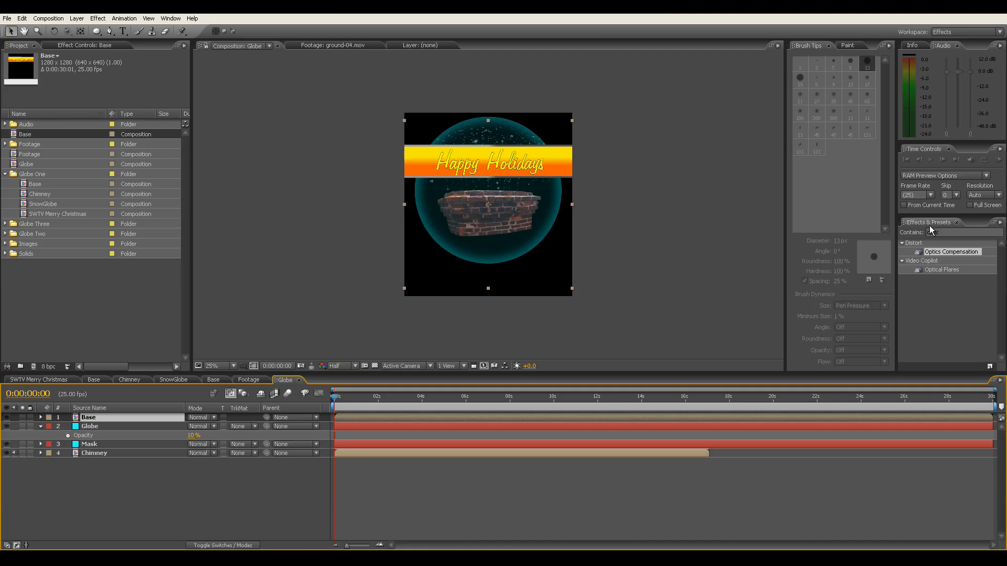
- Apply CC Sphere to the Base layer with radius about 662 and offset 640, 1320
click(951, 234)
text(cc sph)
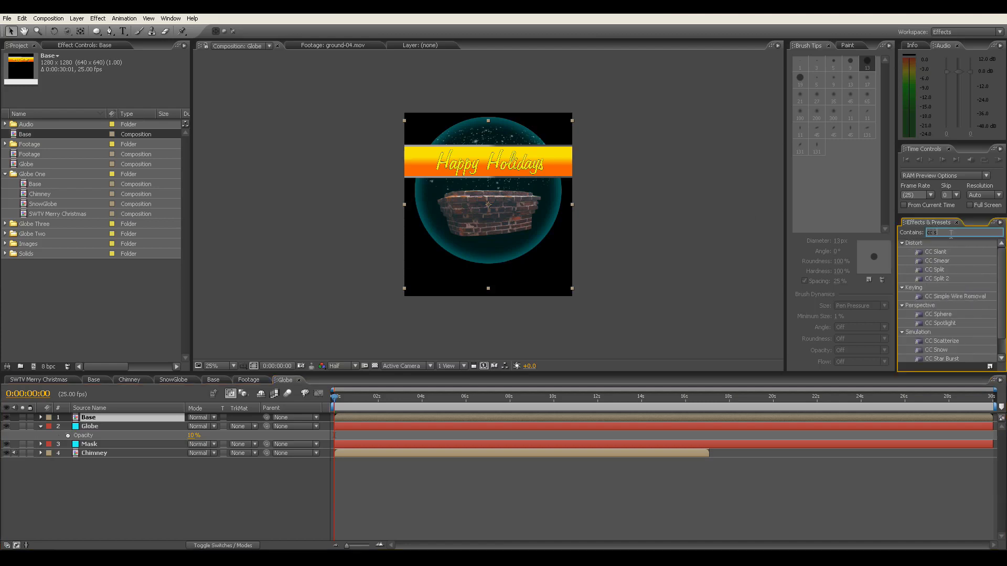
click(950, 258)
drag(947, 258, 145, 420)
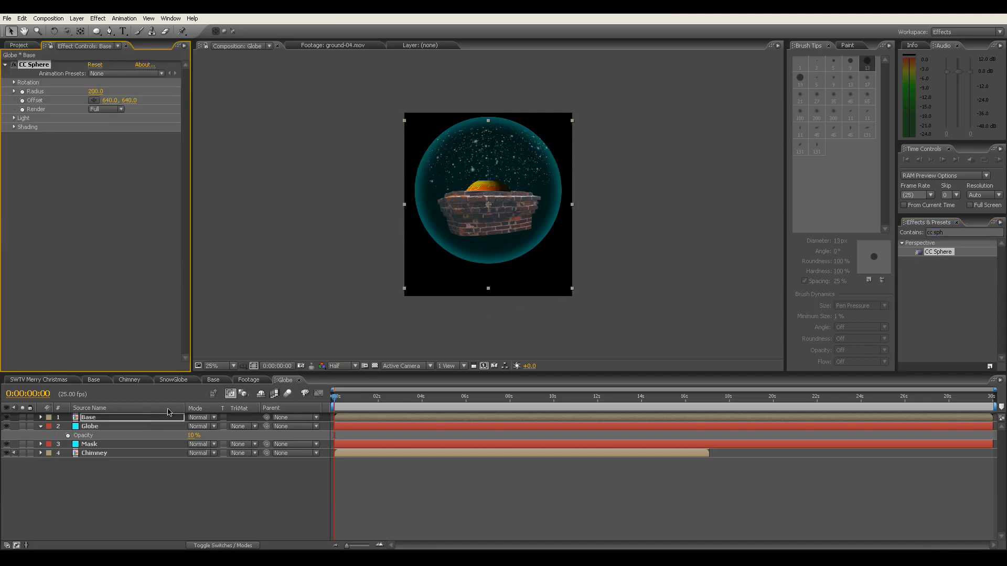
scroll(470, 207, up, 2)
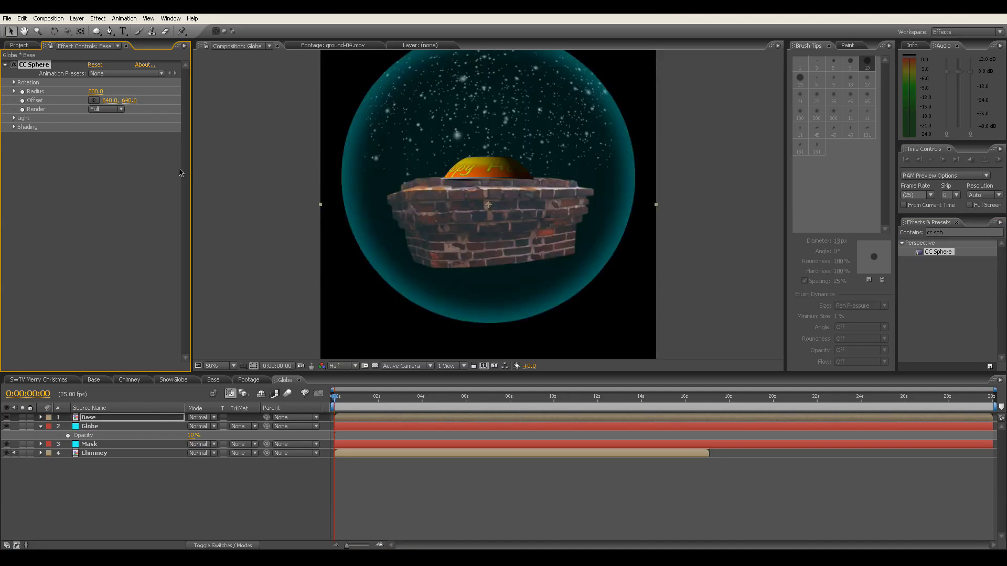
drag(95, 92, 257, 110)
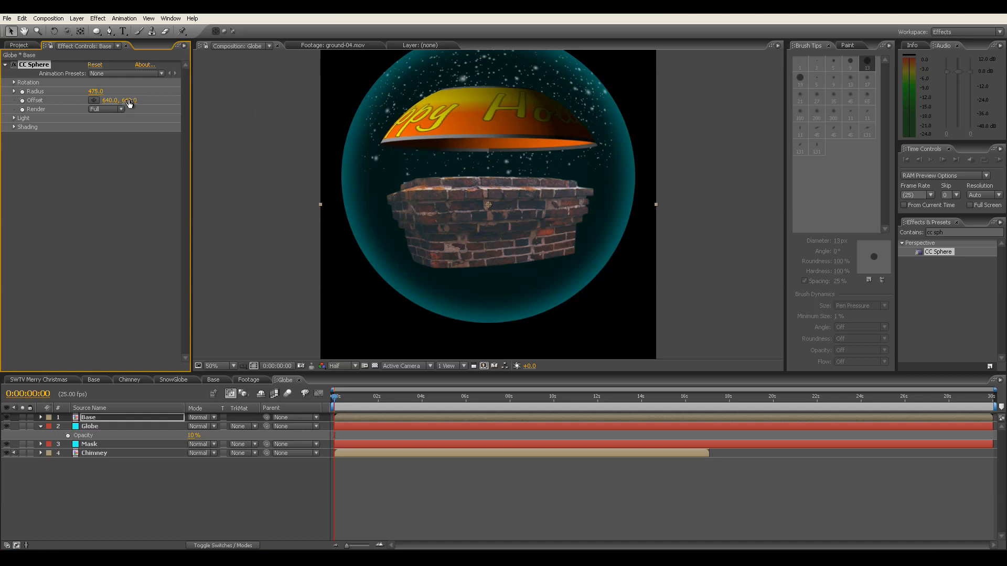
drag(130, 104, 459, 128)
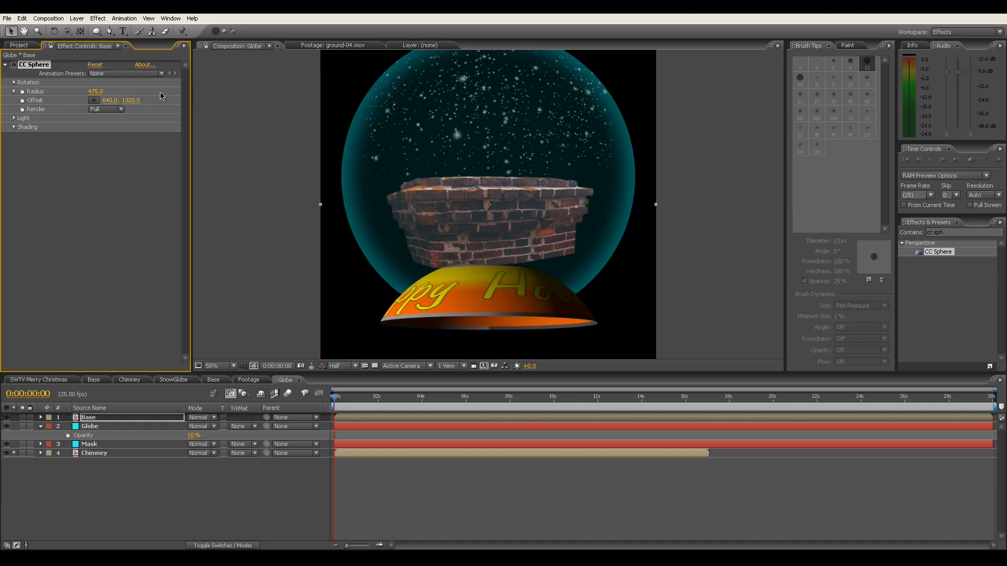
drag(96, 91, 216, 105)
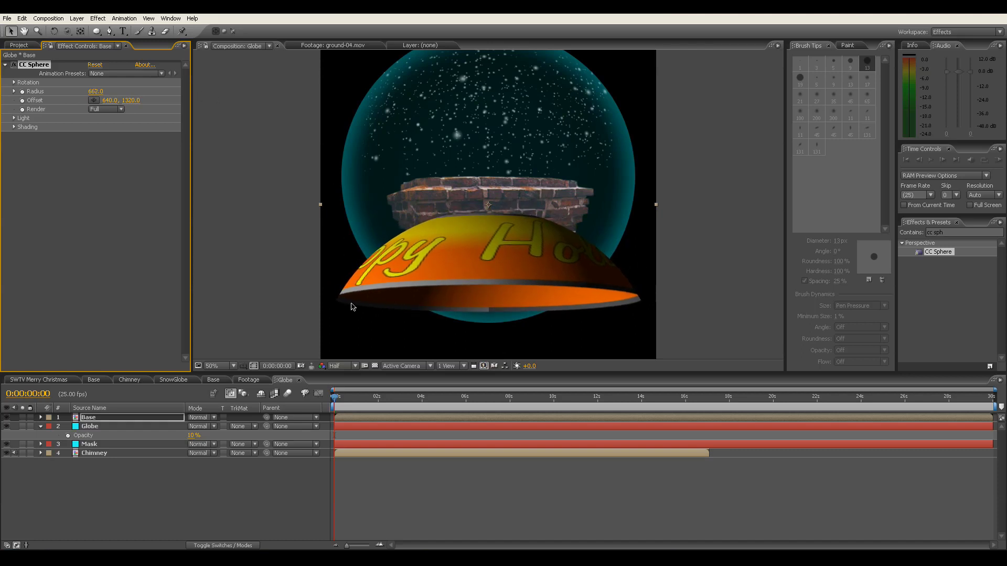
- In the Base comp, reposition the Happy Holidays banner, checking its placement in the Globe comp
click(213, 380)
key(comma)
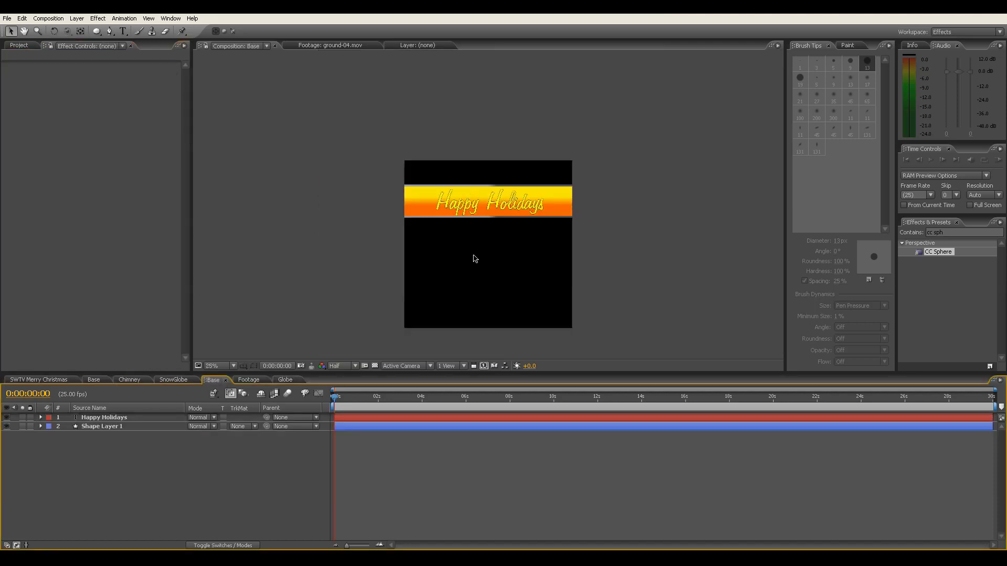
click(117, 418)
shift+click(117, 425)
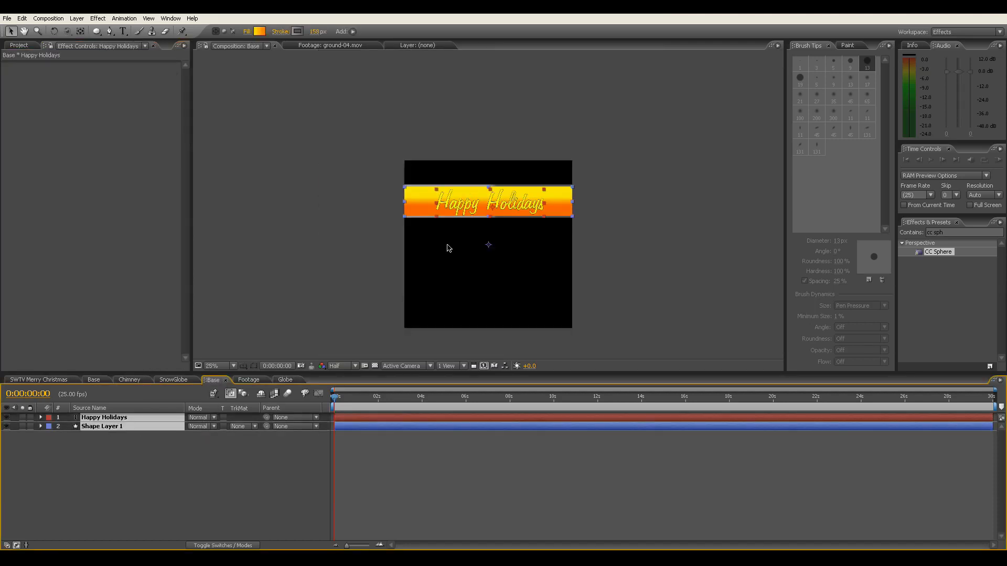
drag(472, 206, 472, 214)
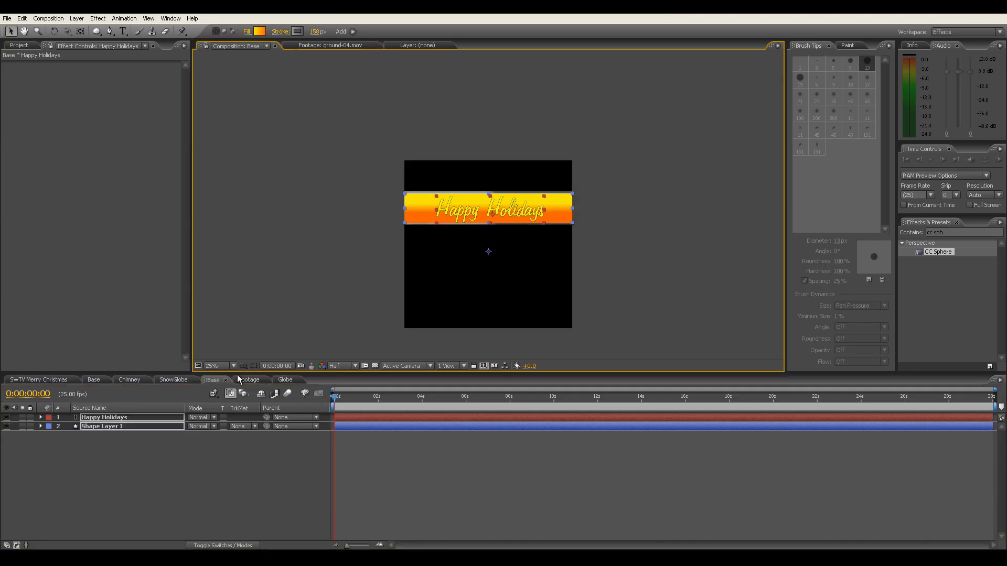
click(285, 380)
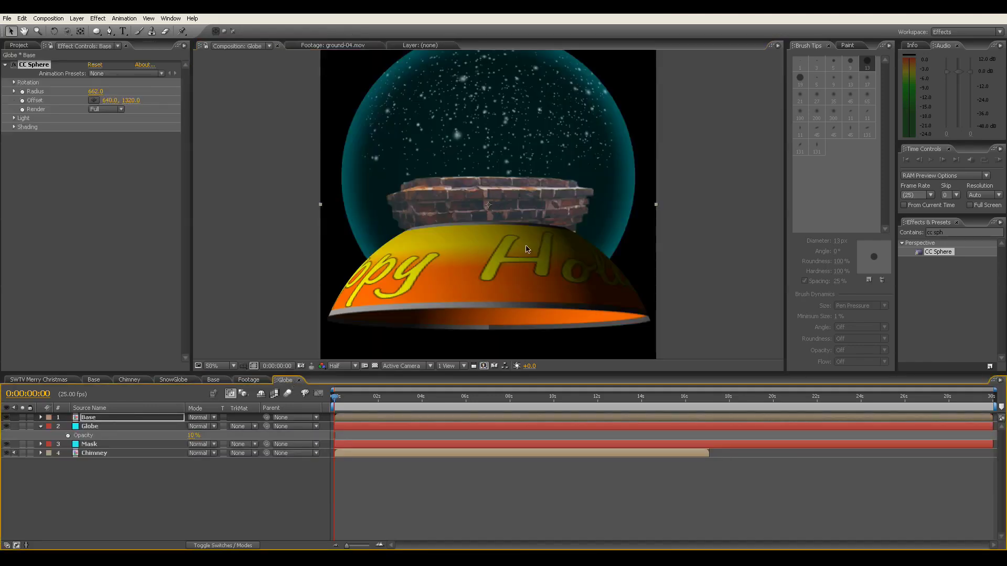
click(213, 380)
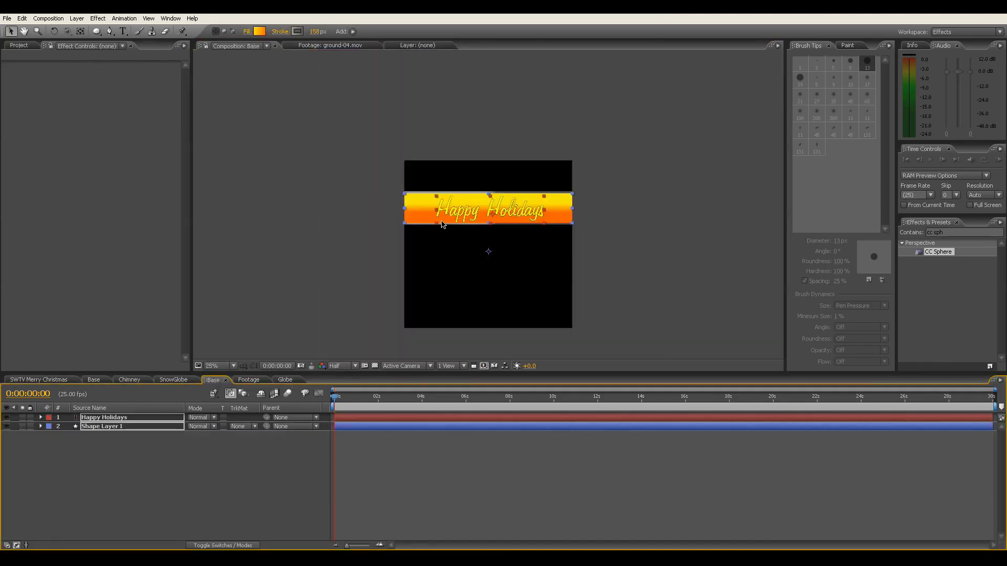
drag(443, 224, 443, 205)
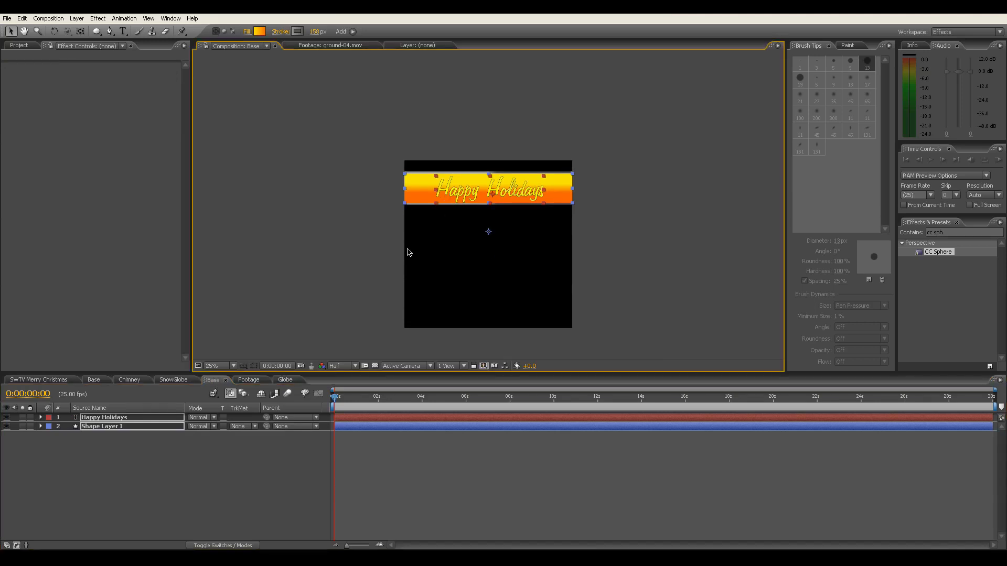
click(296, 380)
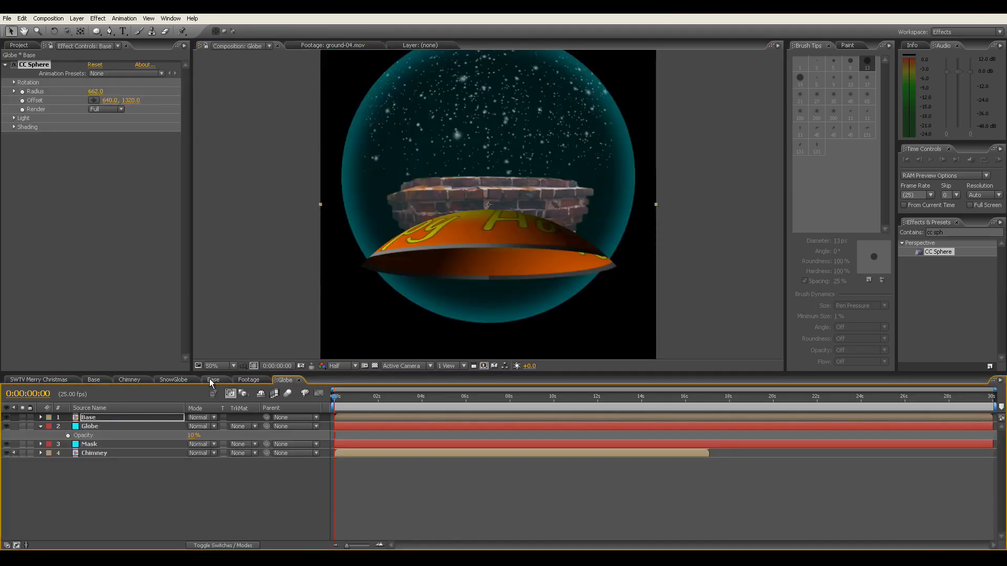
click(212, 381)
drag(449, 200, 449, 245)
click(286, 380)
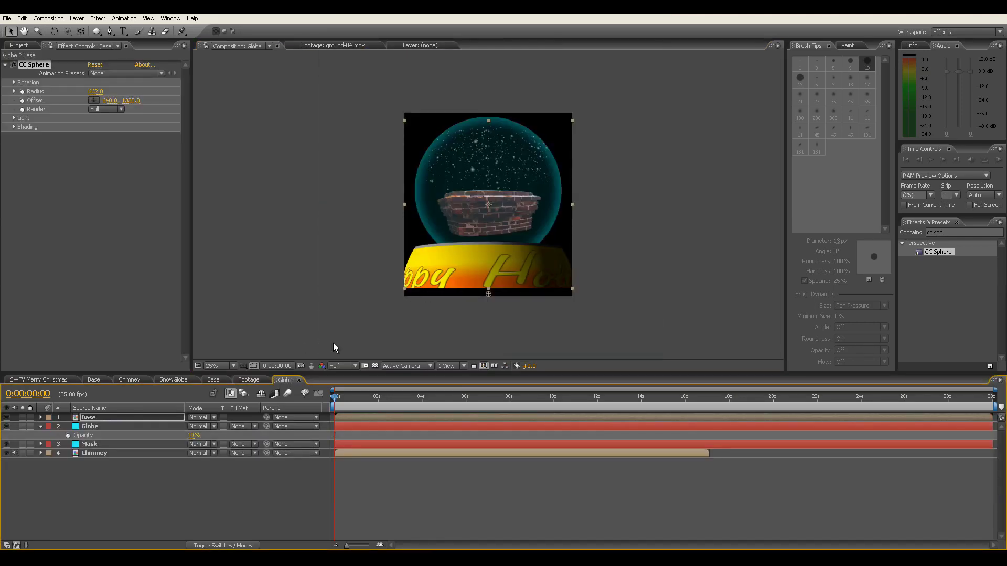
click(213, 380)
drag(456, 244, 457, 238)
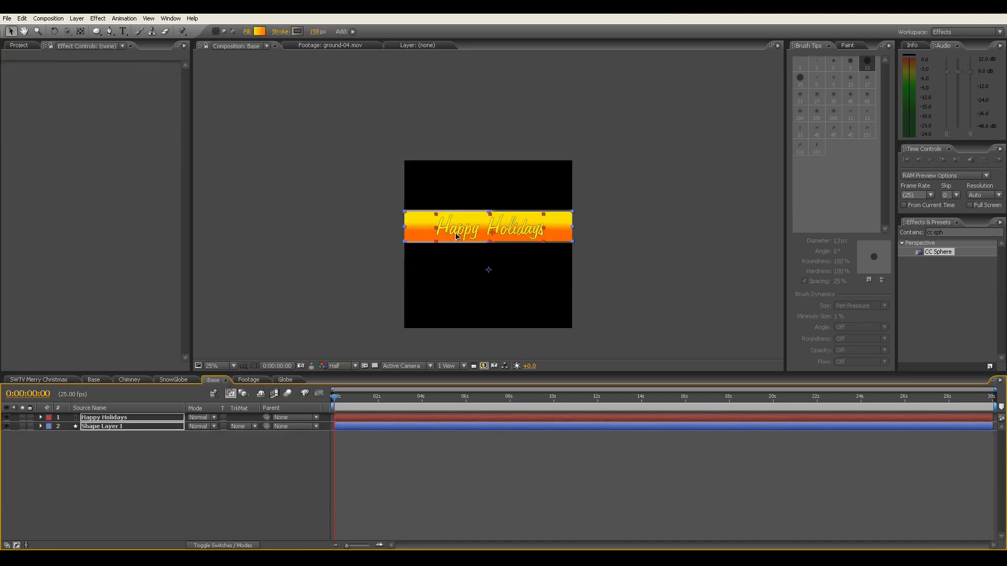
- In Globe, reduce the Base CC Sphere radius to 514 and set offset to 640, 1252
click(289, 381)
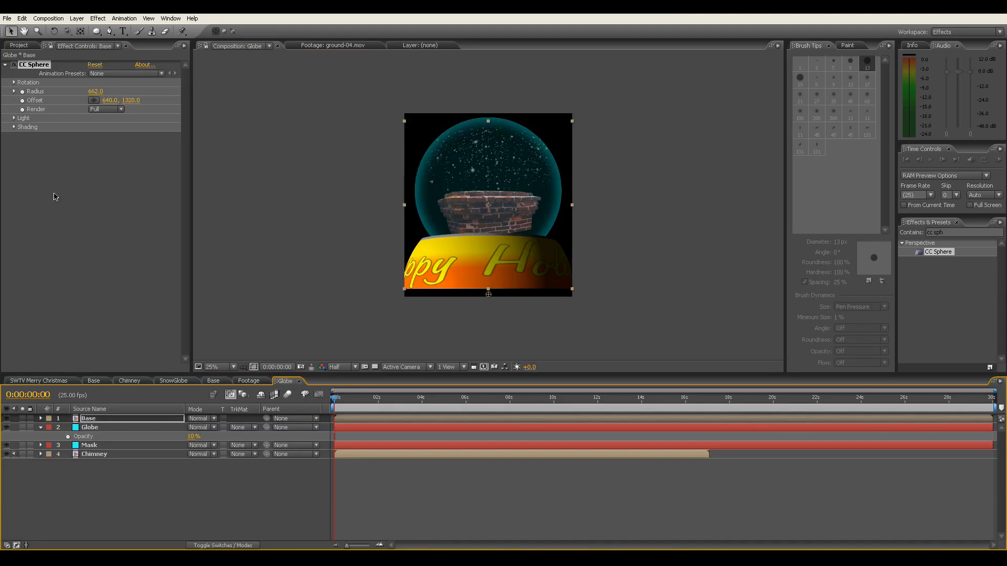
drag(99, 94, 24, 93)
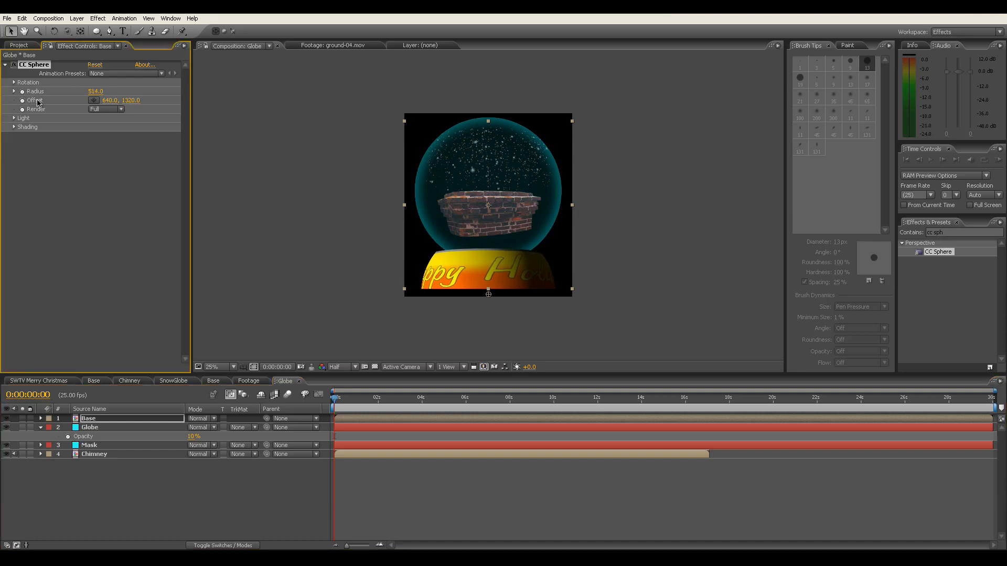
click(110, 100)
key(Tab)
text(1260)
key(Return)
drag(110, 90, 107, 89)
scroll(258, 222, down, 1)
scroll(310, 213, up, 2)
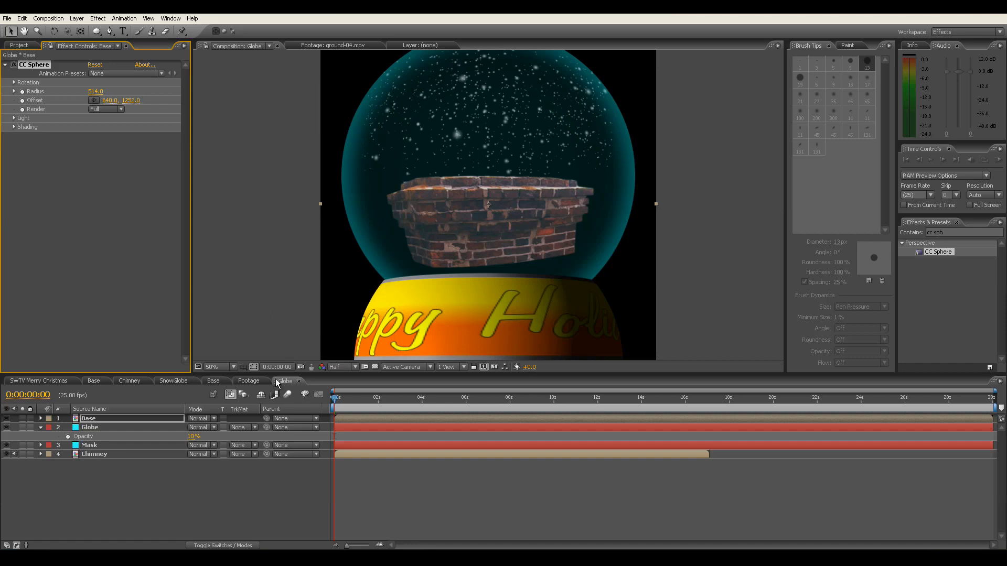
- In the Base comp, shrink the Happy Holidays text to about 143 px using the Text workspace, then return to Globe
click(213, 382)
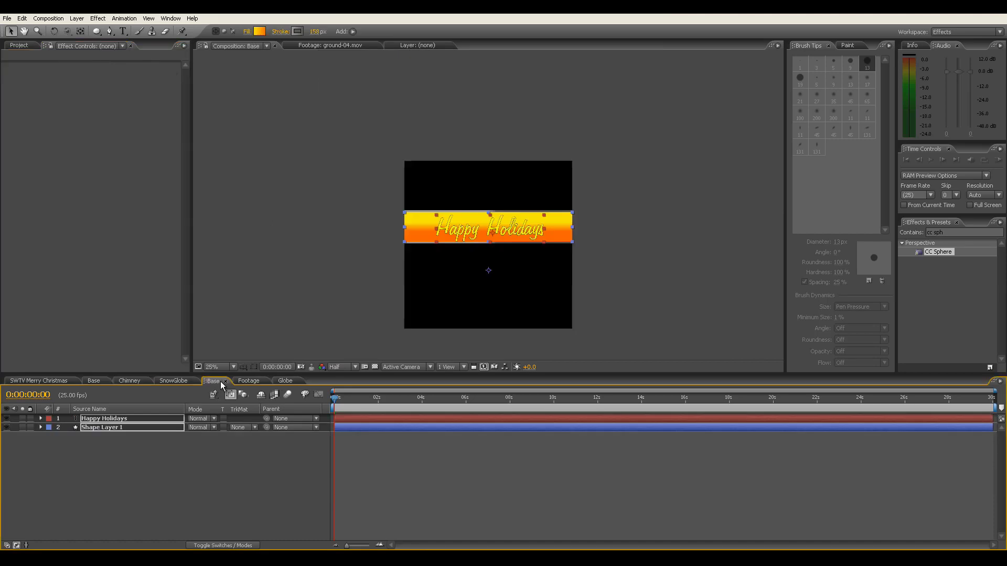
click(517, 230)
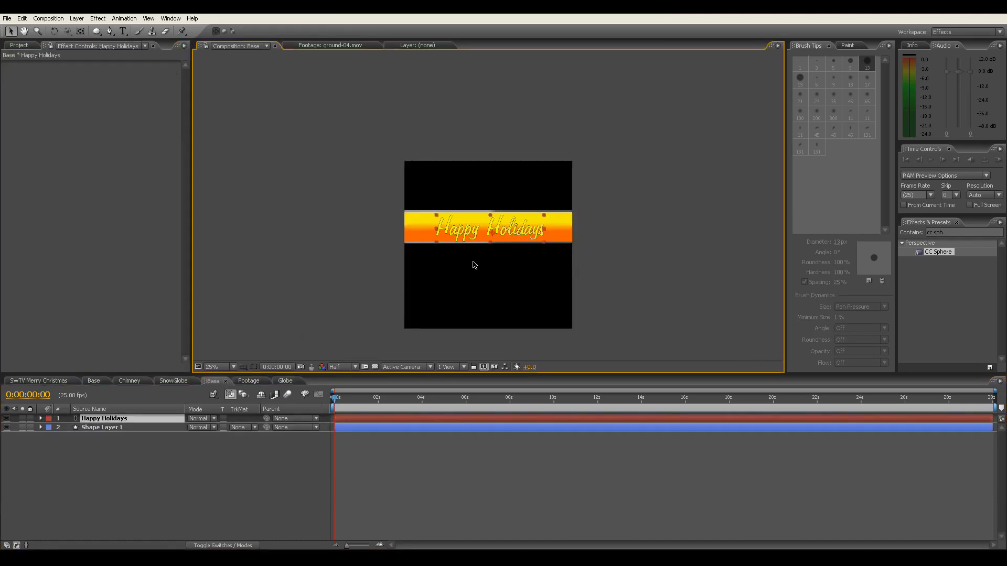
double_click(530, 236)
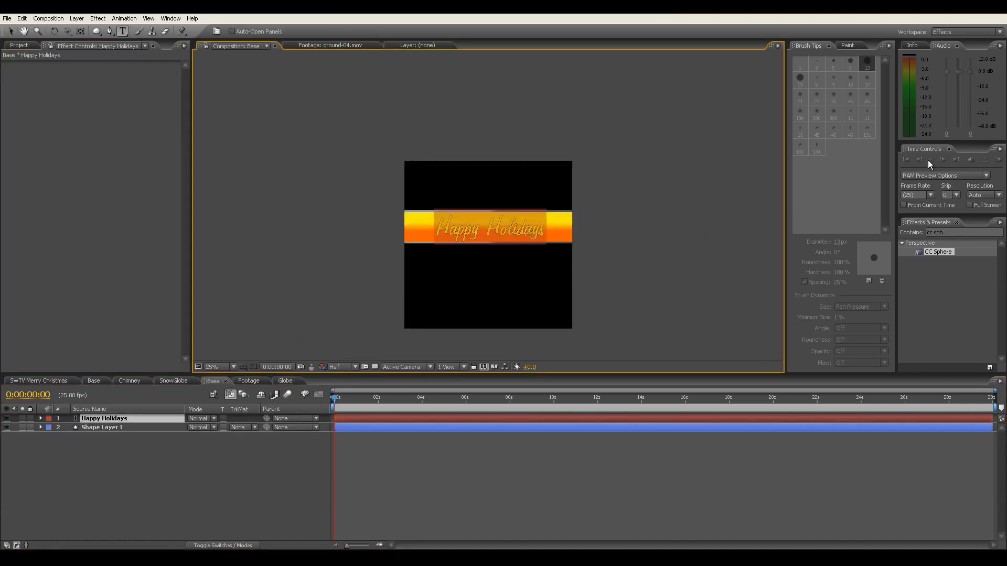
click(965, 32)
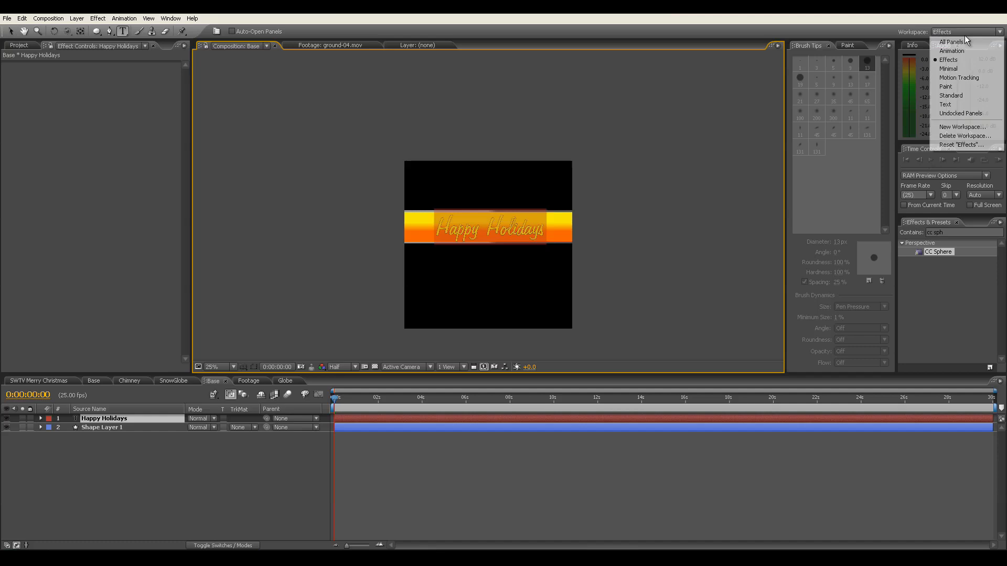
click(945, 104)
drag(928, 218, 870, 206)
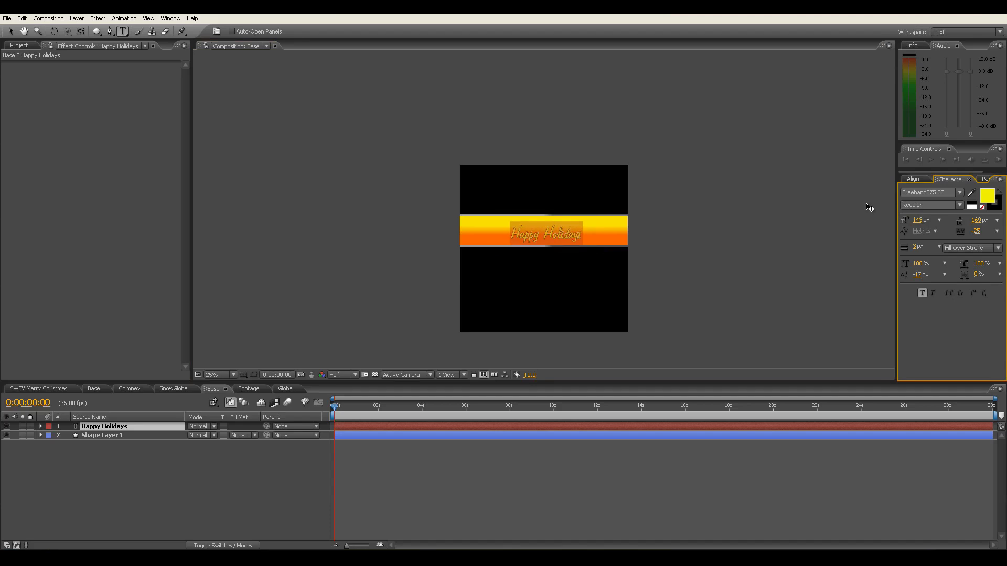
click(283, 390)
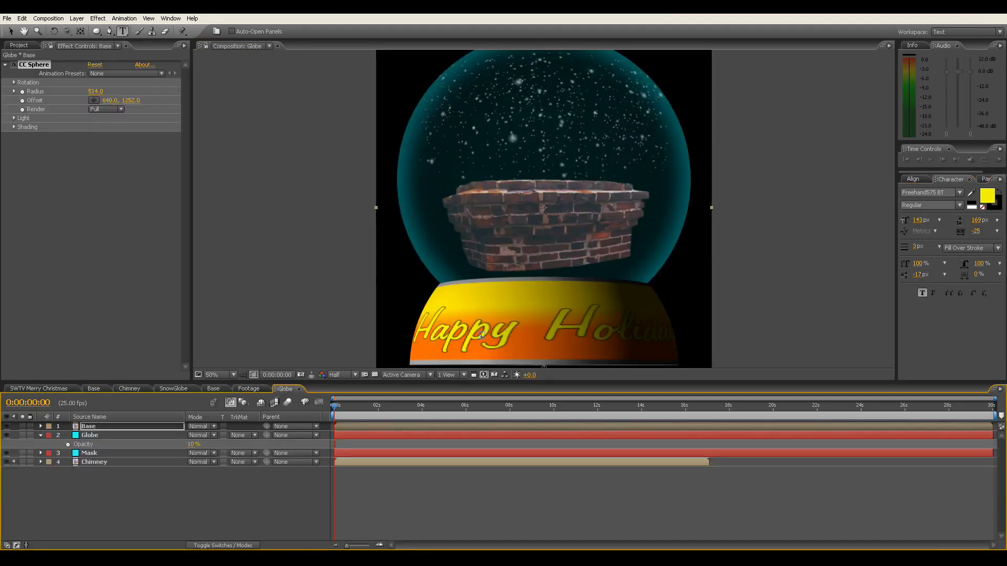
- Raise the Base layer's CC Sphere radius to 595 and drag the globe base lower
click(242, 495)
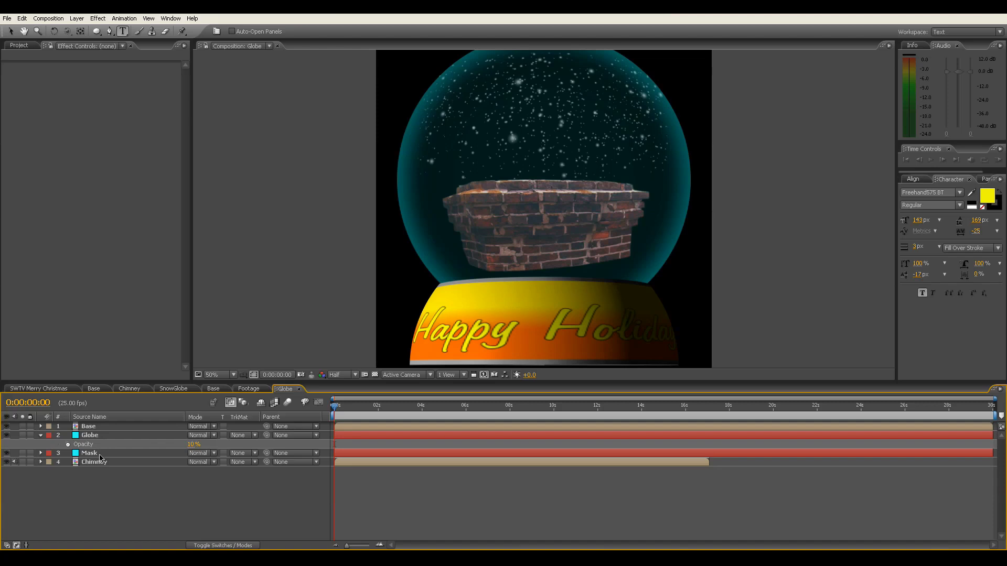
click(89, 427)
click(13, 31)
drag(560, 328, 557, 313)
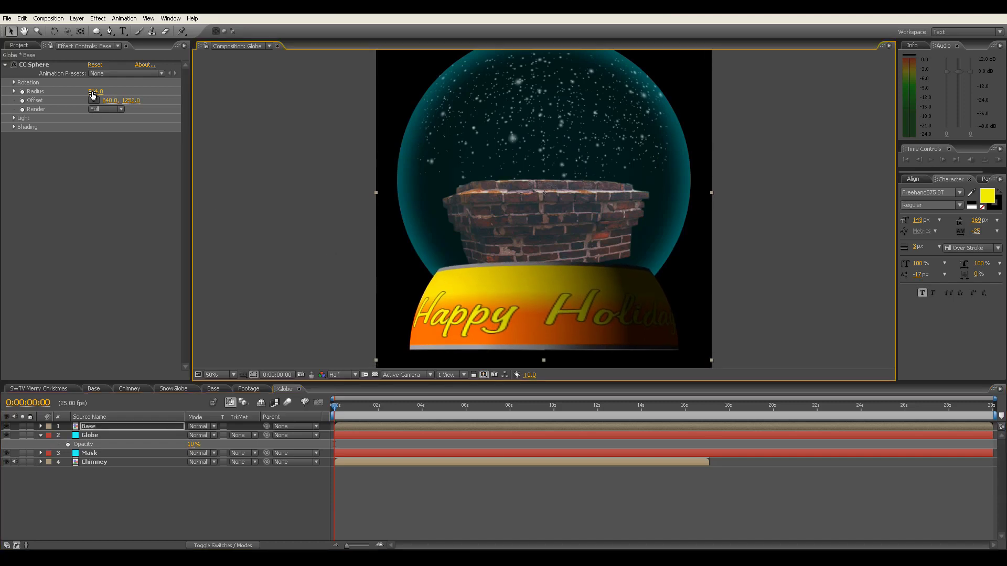
drag(95, 91, 108, 91)
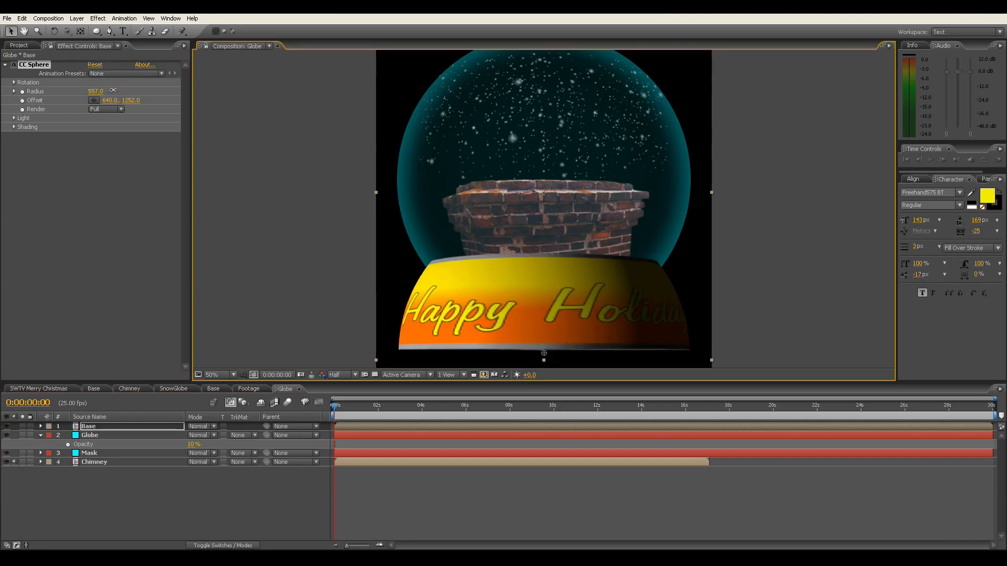
drag(116, 90, 136, 90)
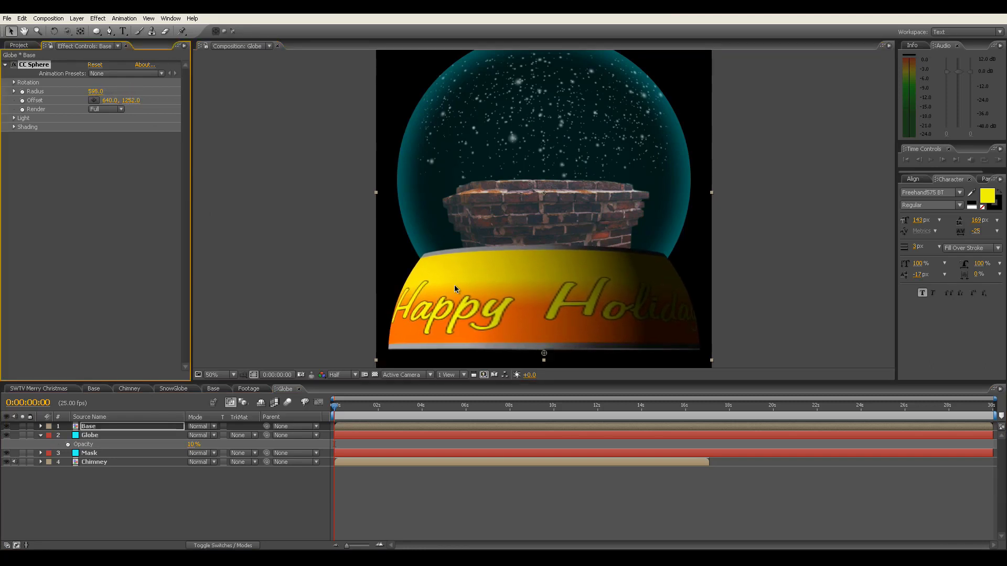
drag(498, 290, 496, 301)
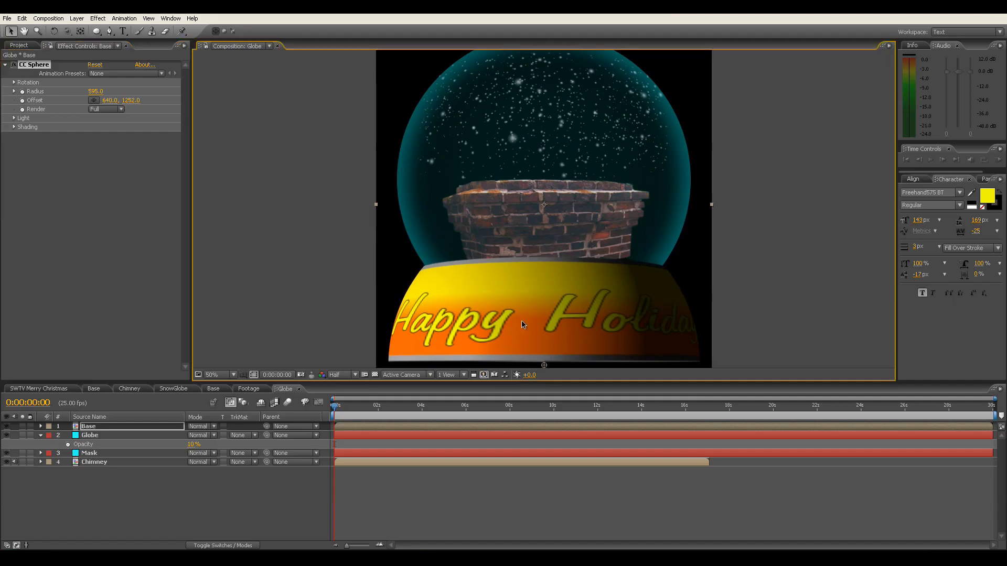
click(213, 388)
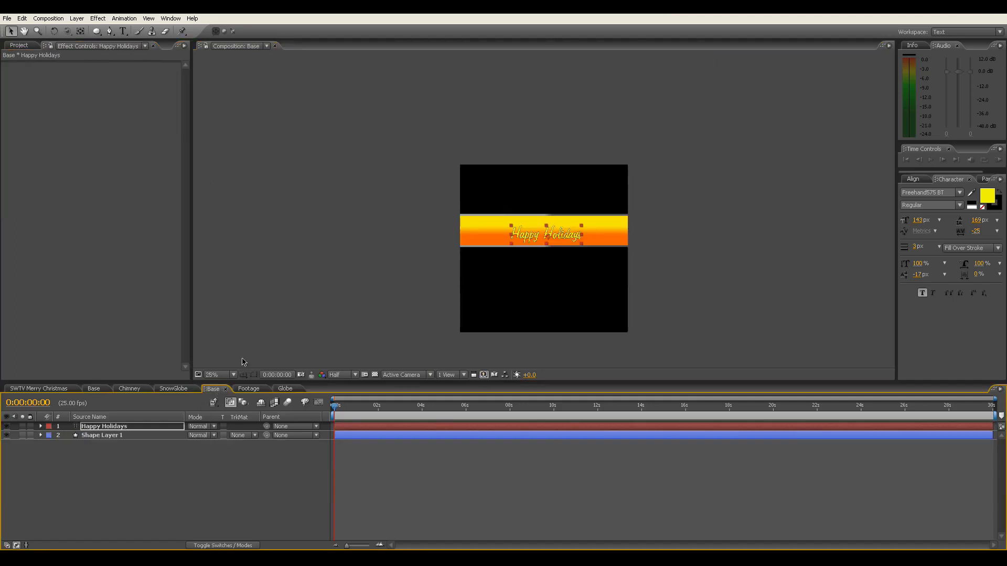
- Nudge Shape Layer 1's orange band up about 10 px in Base, then view Globe at 25%
click(139, 439)
drag(488, 240, 487, 235)
click(286, 388)
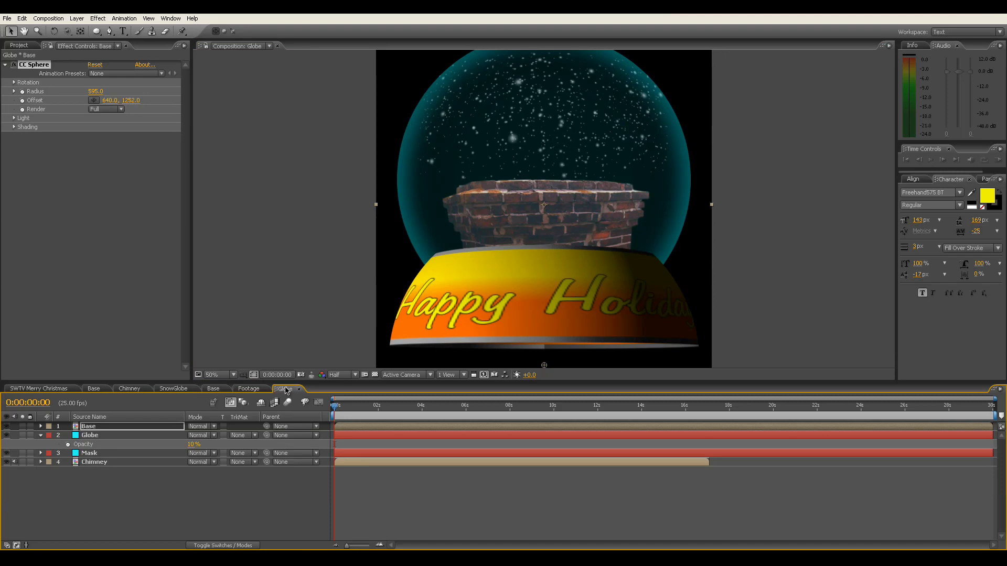
click(217, 389)
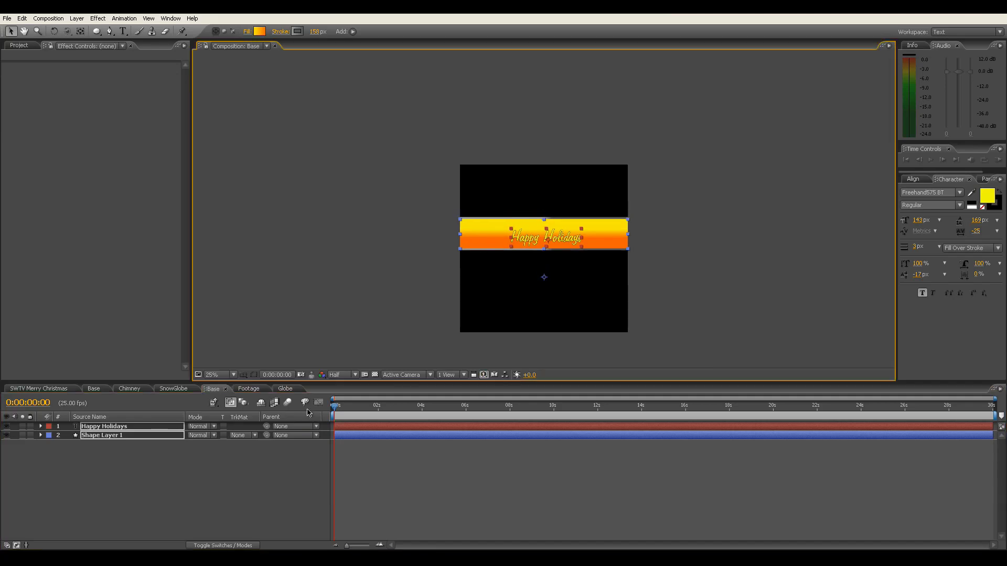
click(287, 388)
scroll(484, 324, down, 1)
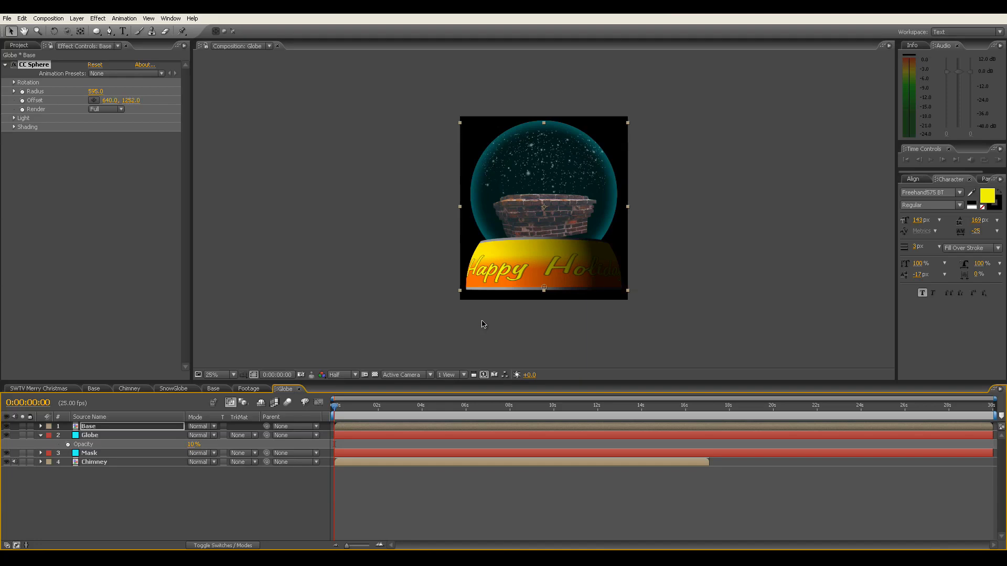
- Reduce the Base CC Sphere radius to 567 and set its offset to 640, 1180
click(115, 428)
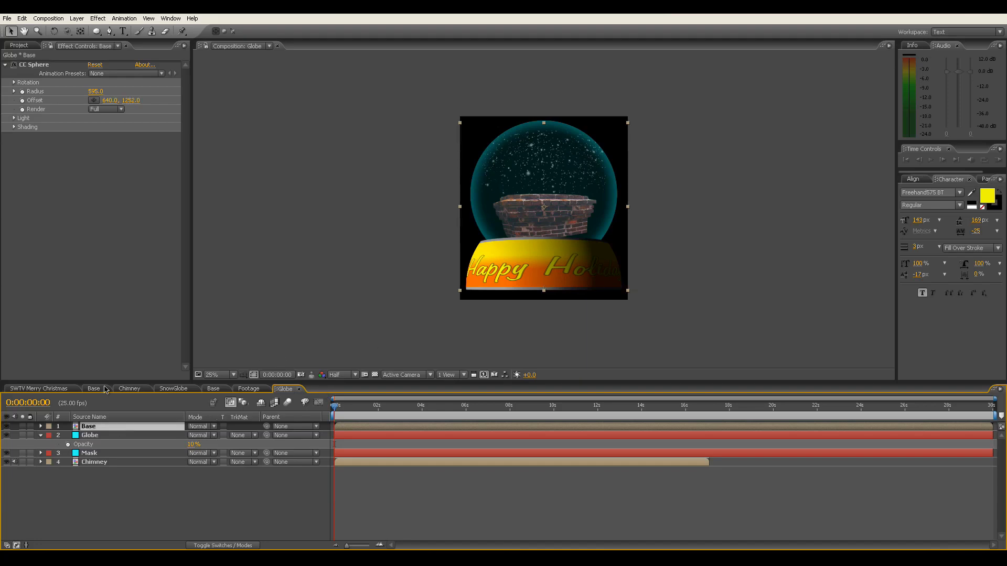
drag(96, 91, 52, 90)
click(81, 335)
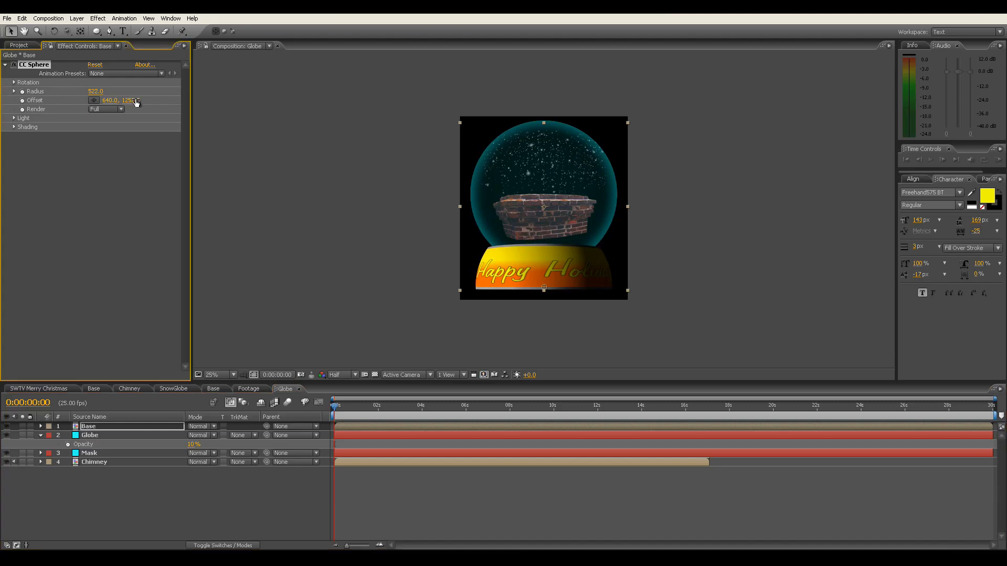
mouse_move(131, 102)
mouse_down()
mouse_move(100, 84)
mouse_move(141, 100)
mouse_up()
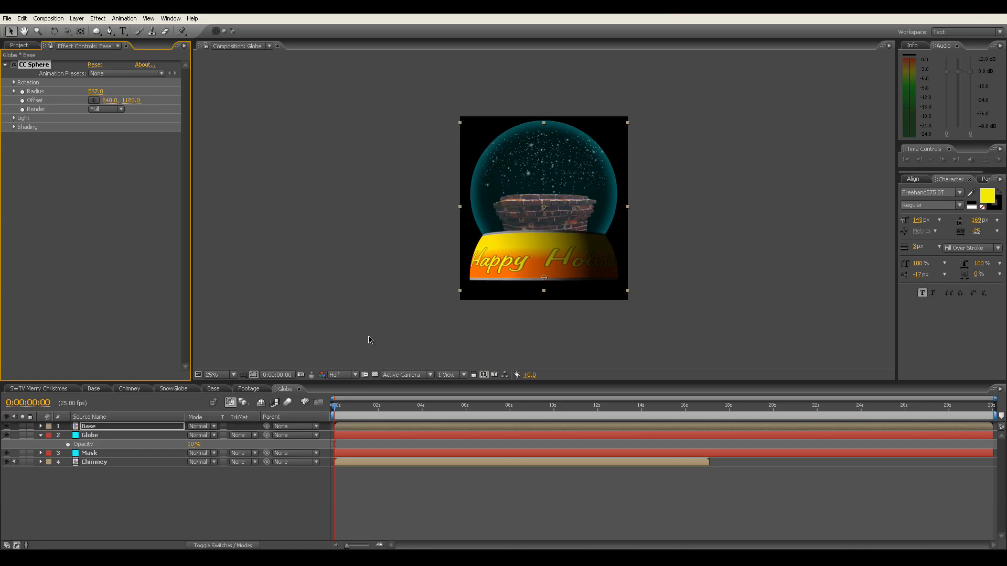
click(219, 498)
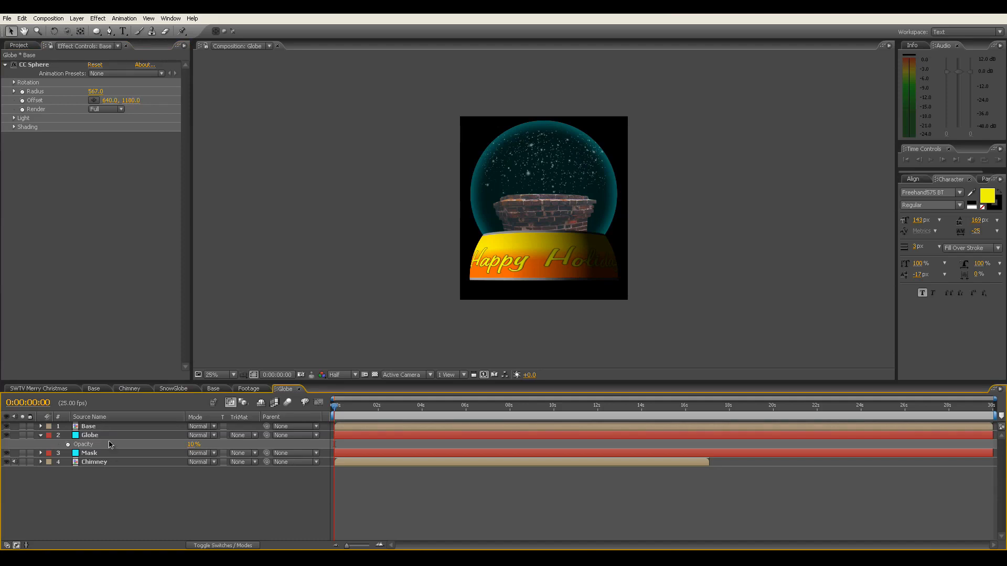
- Set the Base CC Sphere light direction to +38°, adjust light height, and raise intensity to 56
click(15, 118)
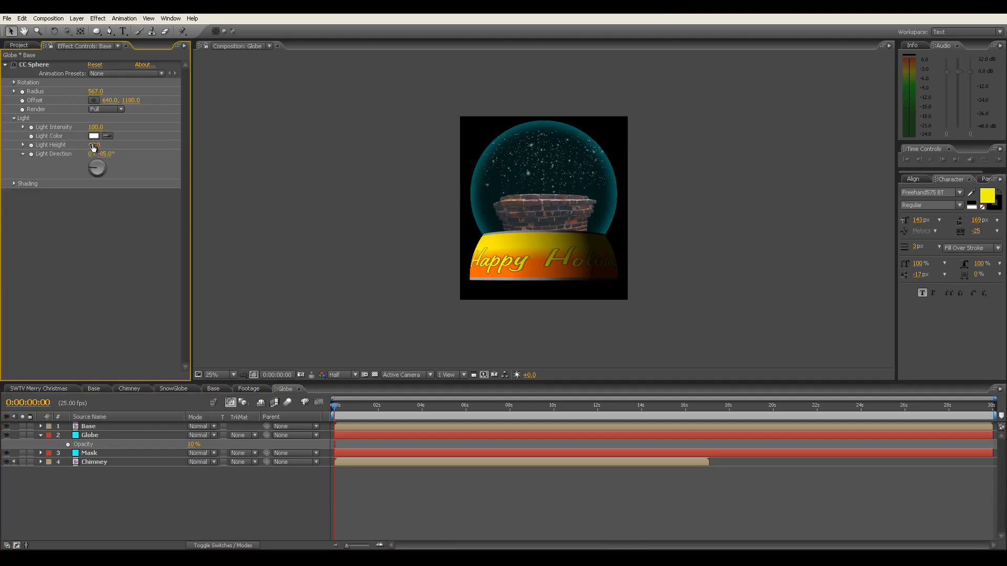
click(96, 127)
key(Return)
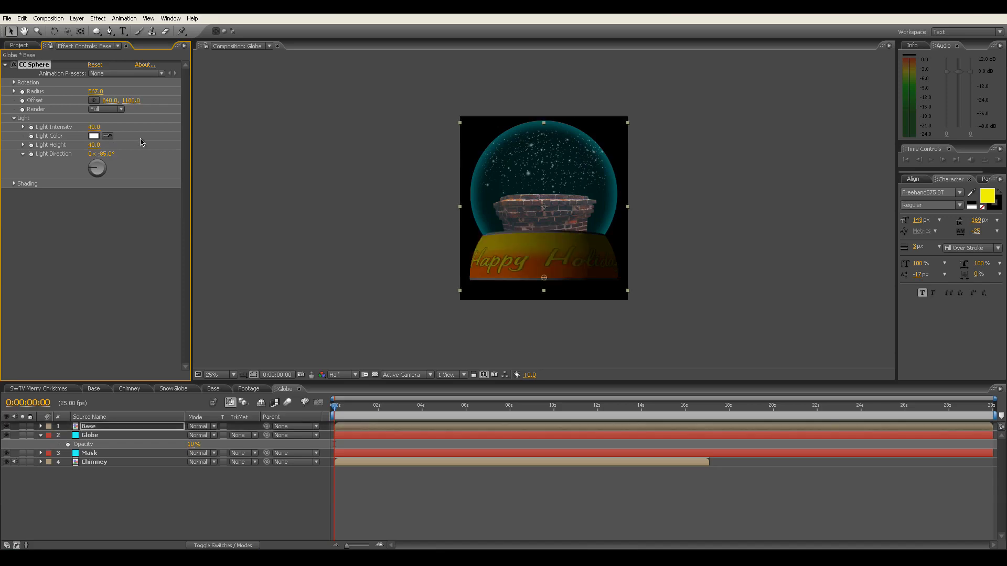
click(95, 147)
key(Return)
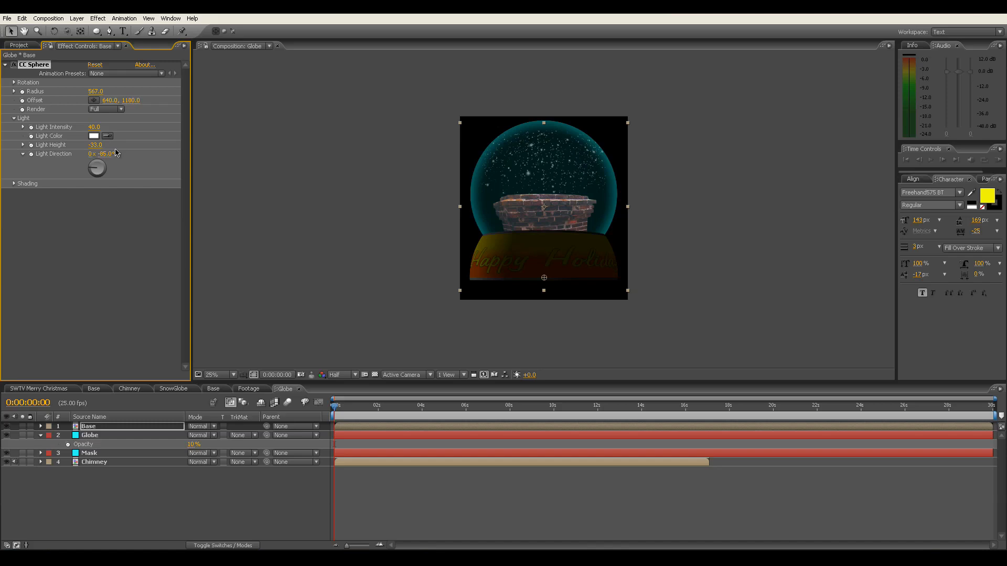
click(106, 154)
key(Return)
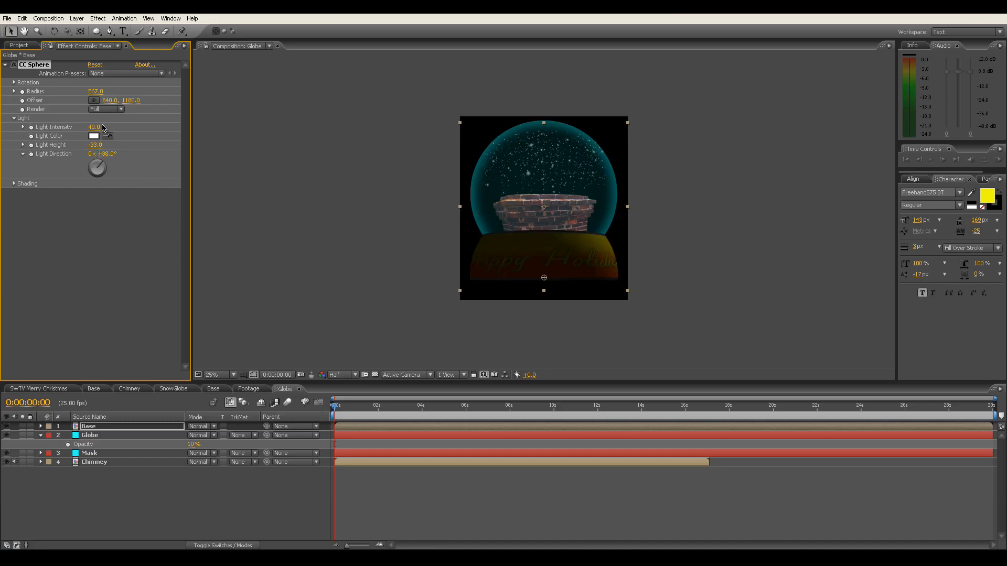
drag(94, 130, 74, 124)
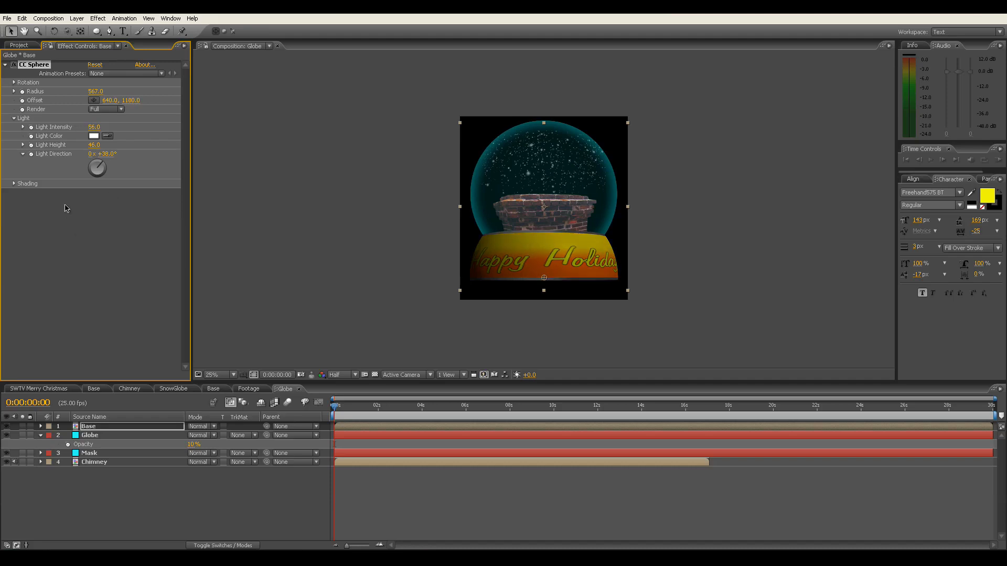
- Adjust the CC Sphere ambient shading value and set Light Intensity to 40
click(14, 183)
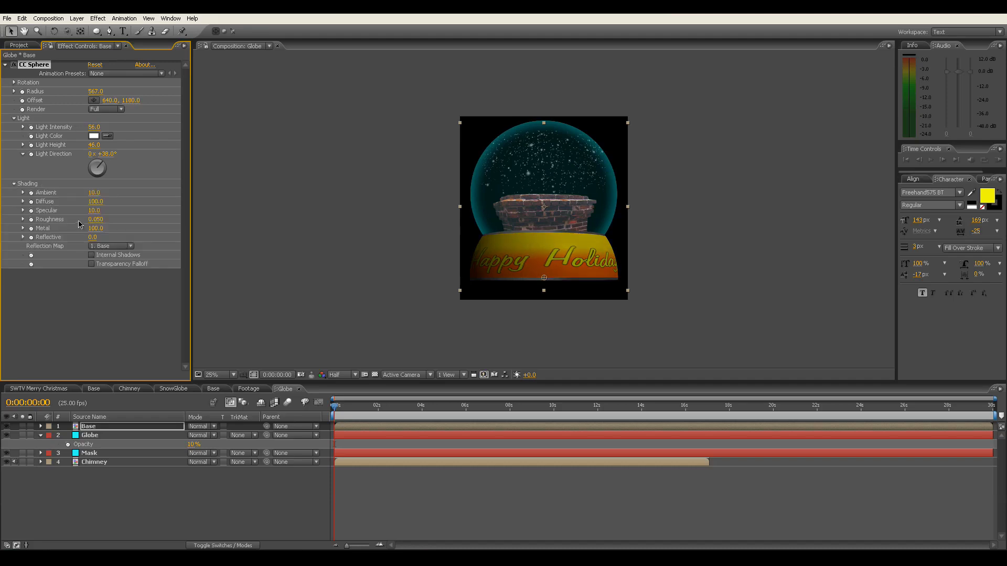
click(96, 193)
text(10)
key(Return)
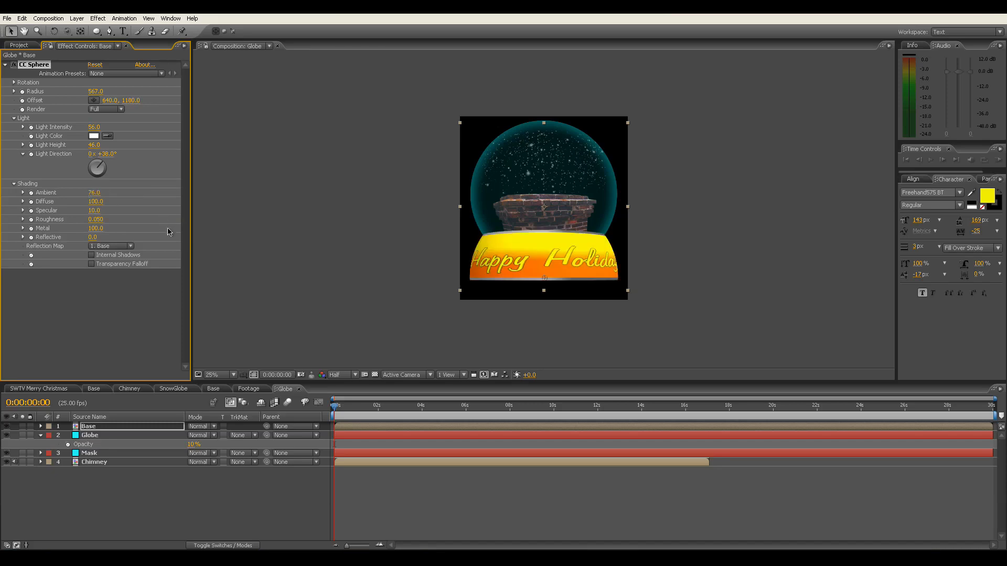
click(93, 127)
text(40)
key(Return)
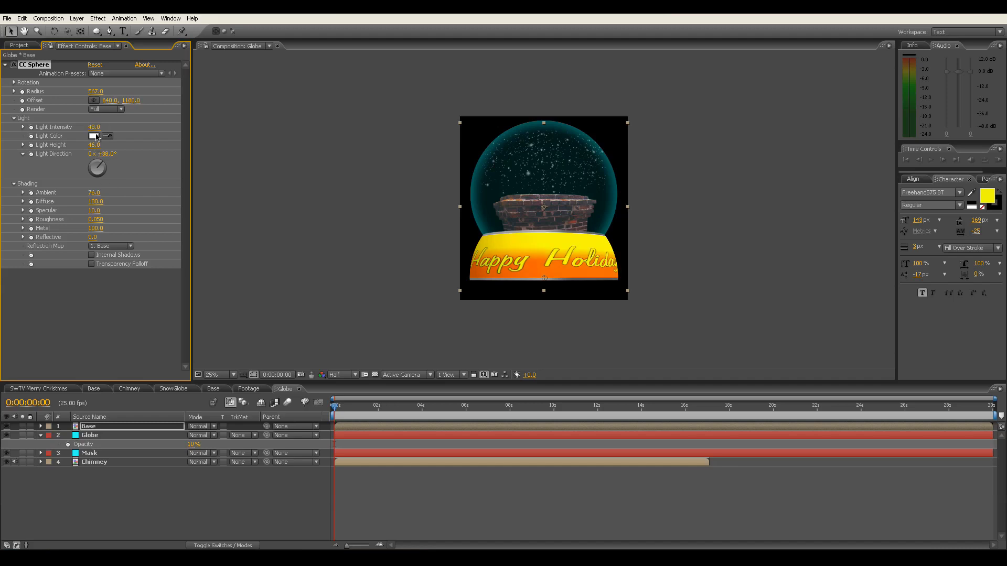
- Set Light Height to -33, Diffuse to 66 and Specular to 71
click(94, 145)
text(-33)
key(Return)
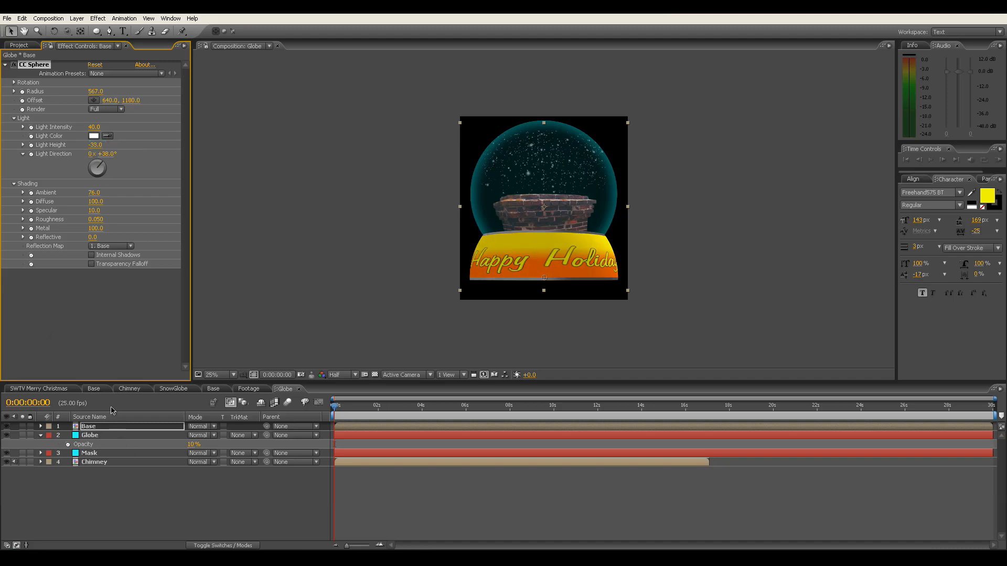
click(96, 202)
text(66)
key(Return)
click(95, 211)
key(Return)
click(162, 513)
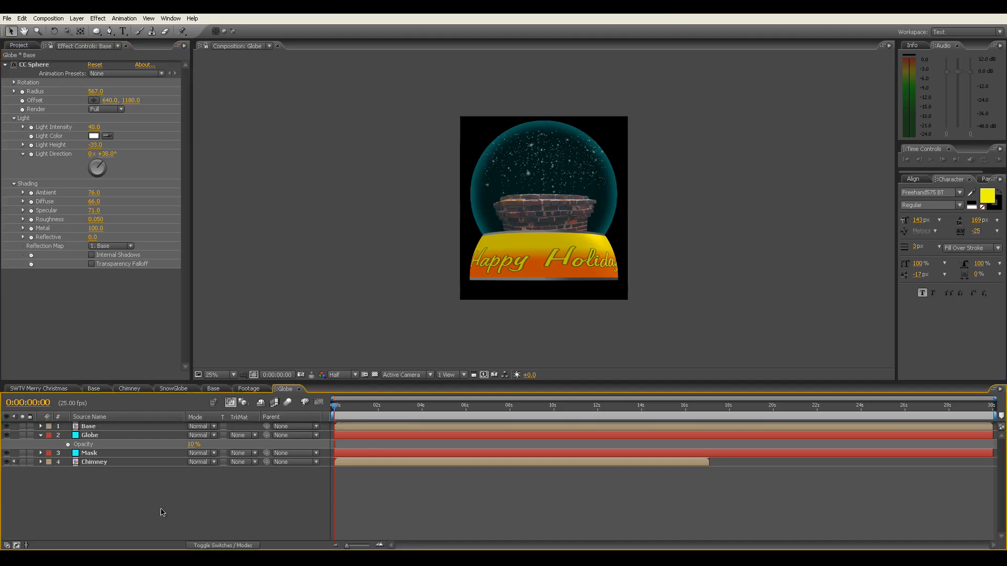
- In the Effects workspace, search 'cc l' and drag CC Light Sweep onto the Base layer
click(77, 291)
click(999, 32)
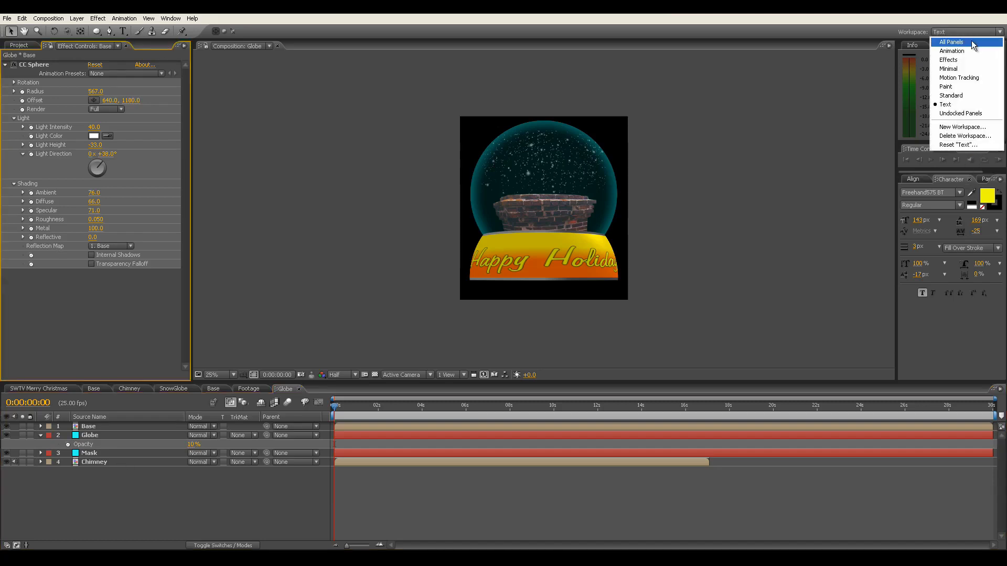
click(948, 60)
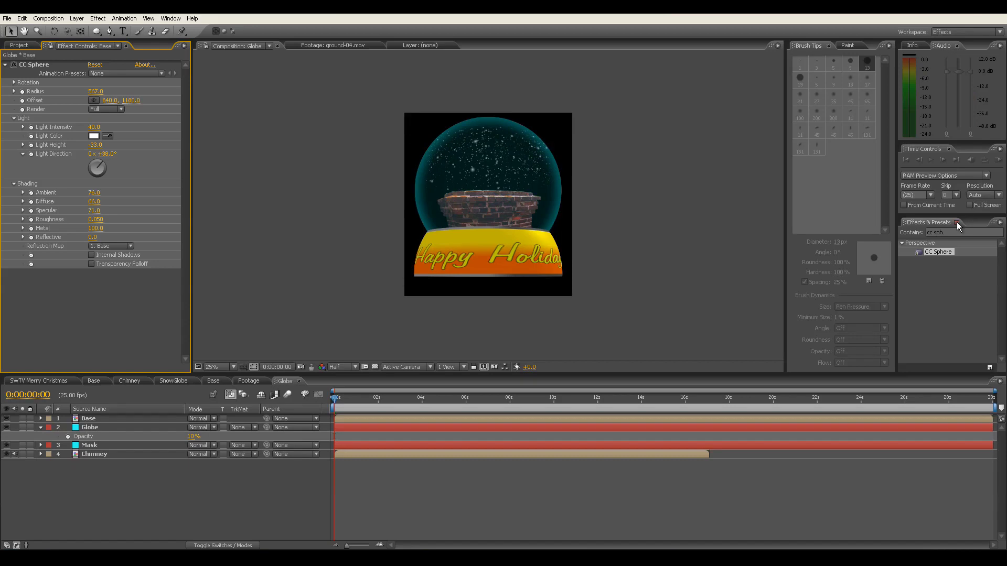
click(955, 232)
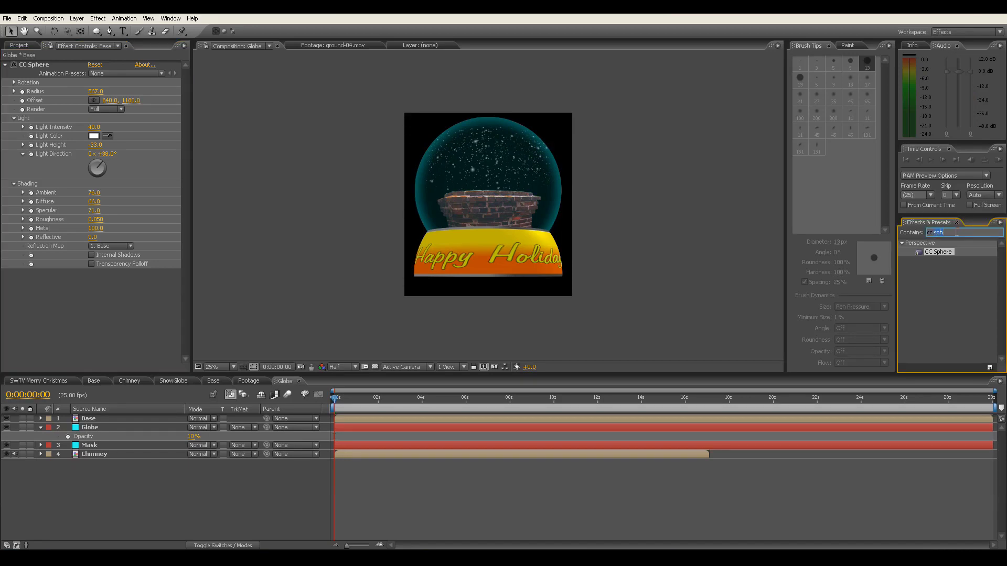
text(cc sph)
key(BackSpace)
key(BackSpace)
key(BackSpace)
text(light)
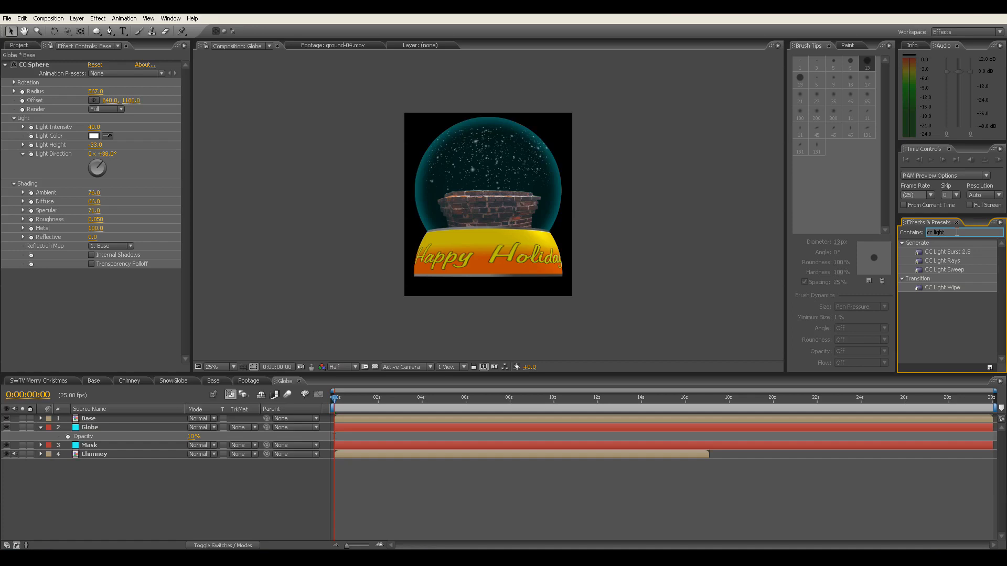
drag(946, 270, 75, 295)
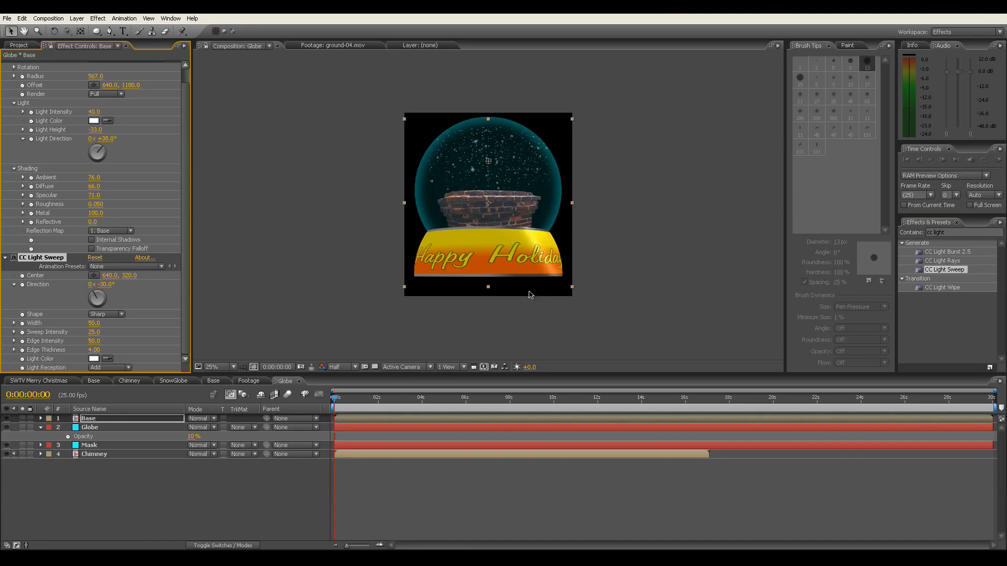
- Collapse CC Sphere, place the Light Sweep centre at 968,840, and set Shape to Smooth
scroll(186, 75, up, 3)
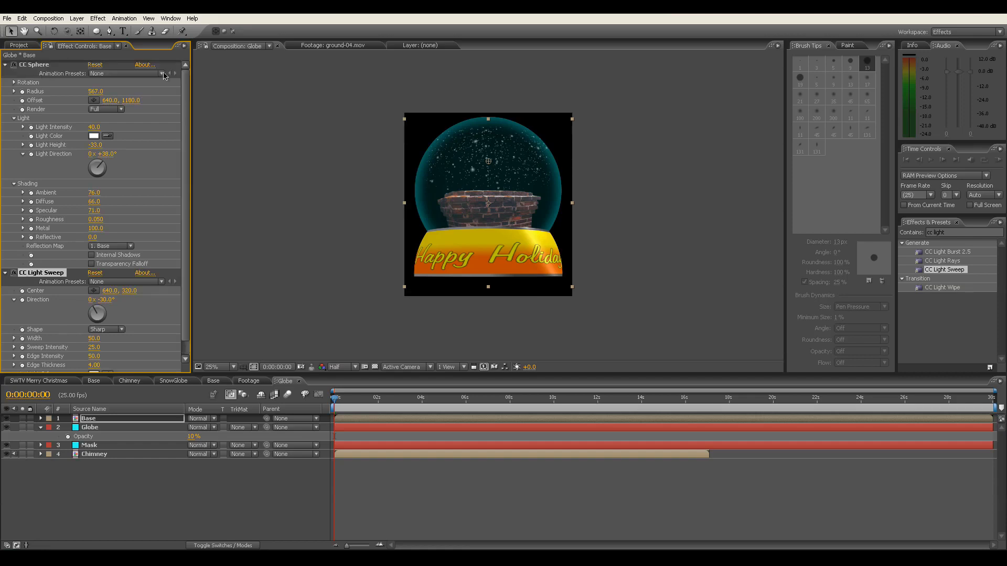
click(5, 64)
click(66, 214)
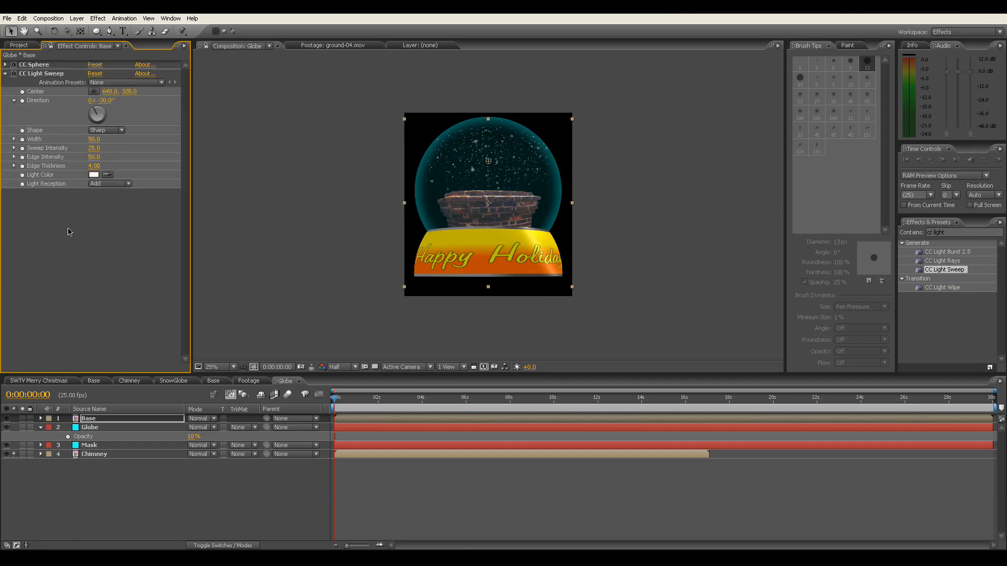
click(45, 75)
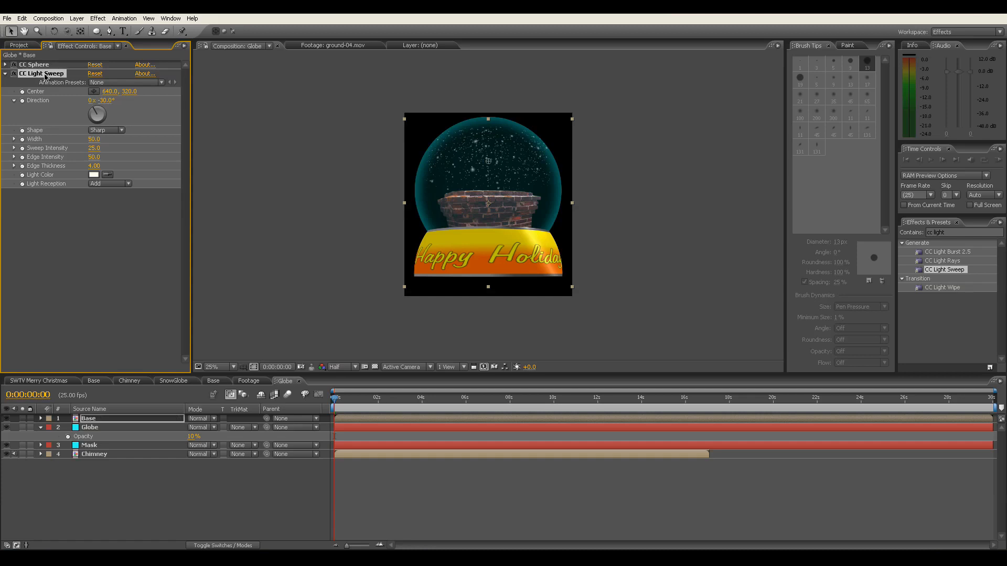
click(94, 91)
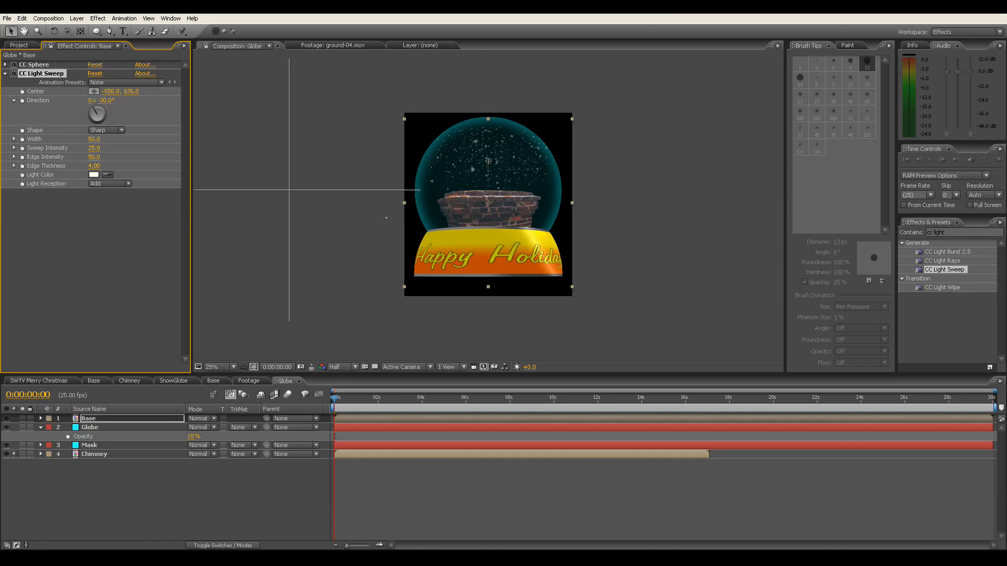
click(531, 229)
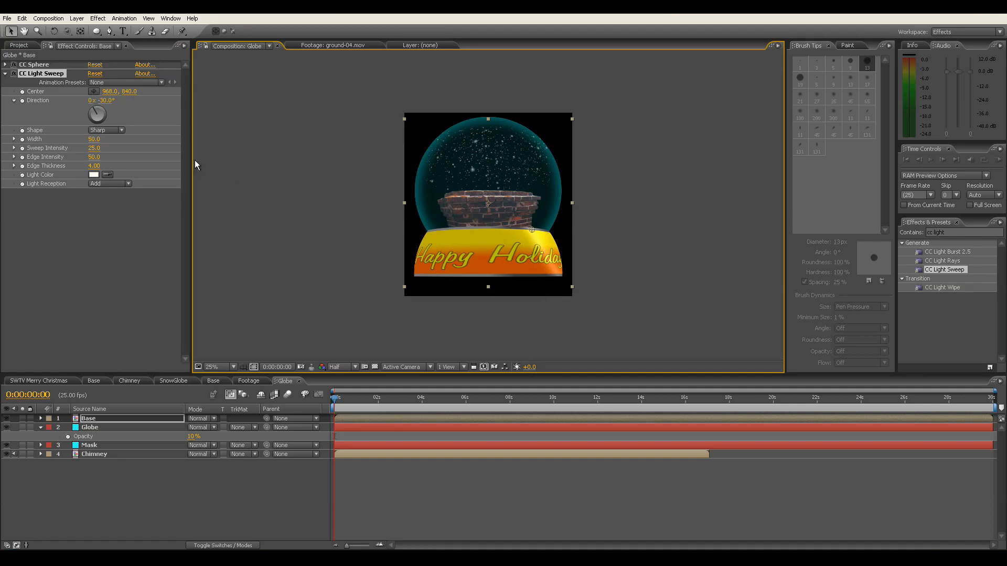
click(119, 131)
click(117, 122)
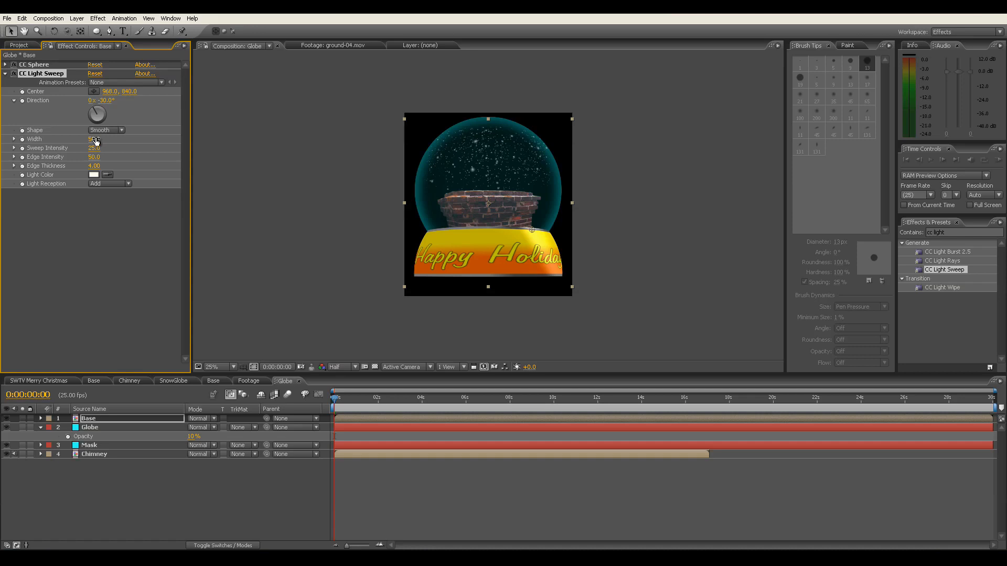
- Set the Light Sweep width to 36 and direction to -13°
drag(94, 140, 76, 133)
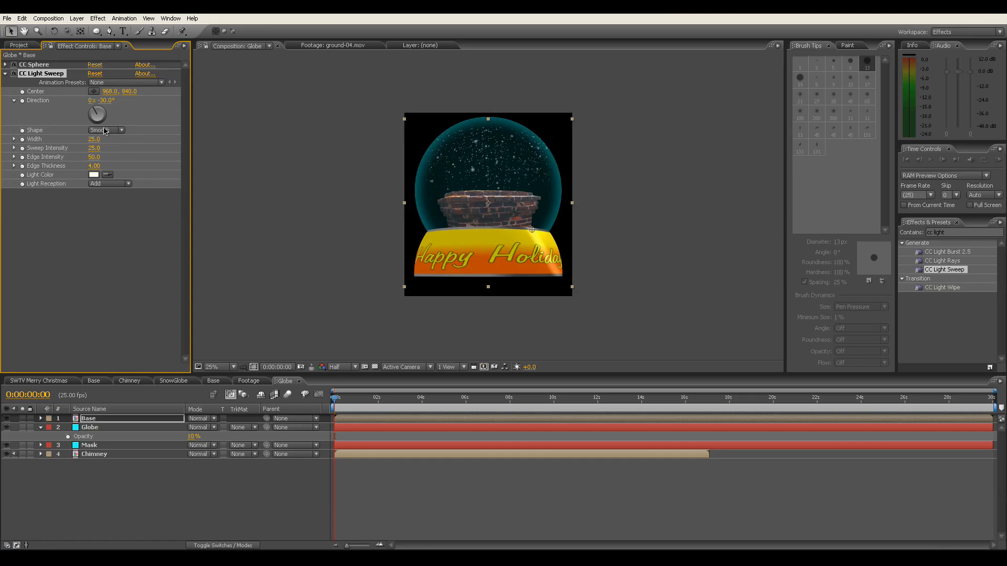
drag(99, 117, 97, 114)
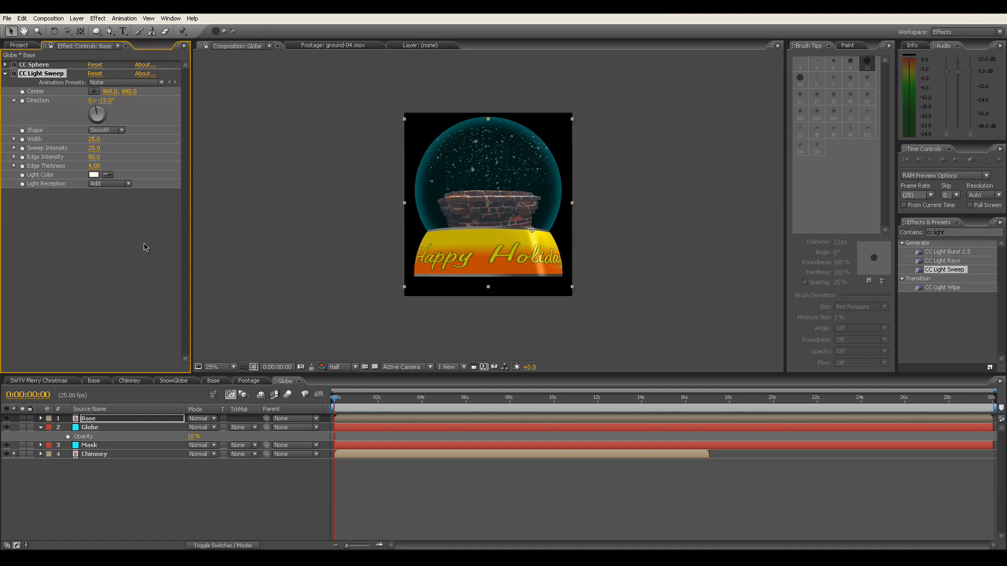
drag(95, 140, 100, 138)
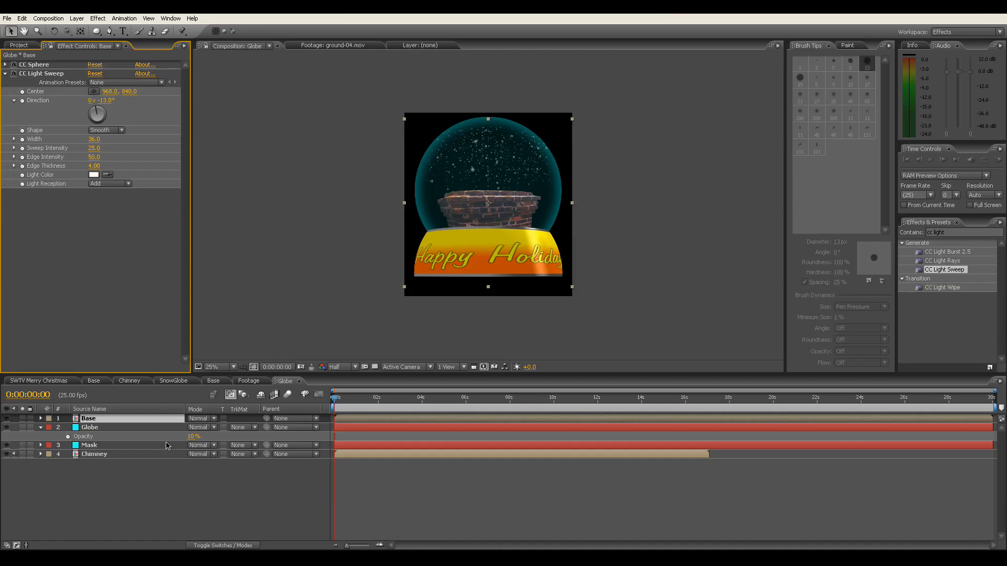
click(144, 490)
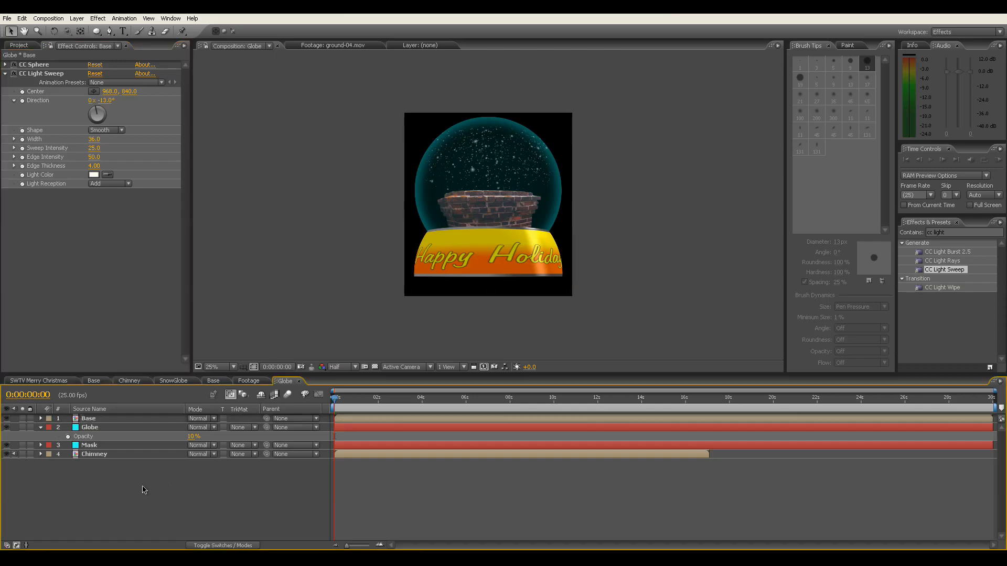
click(90, 420)
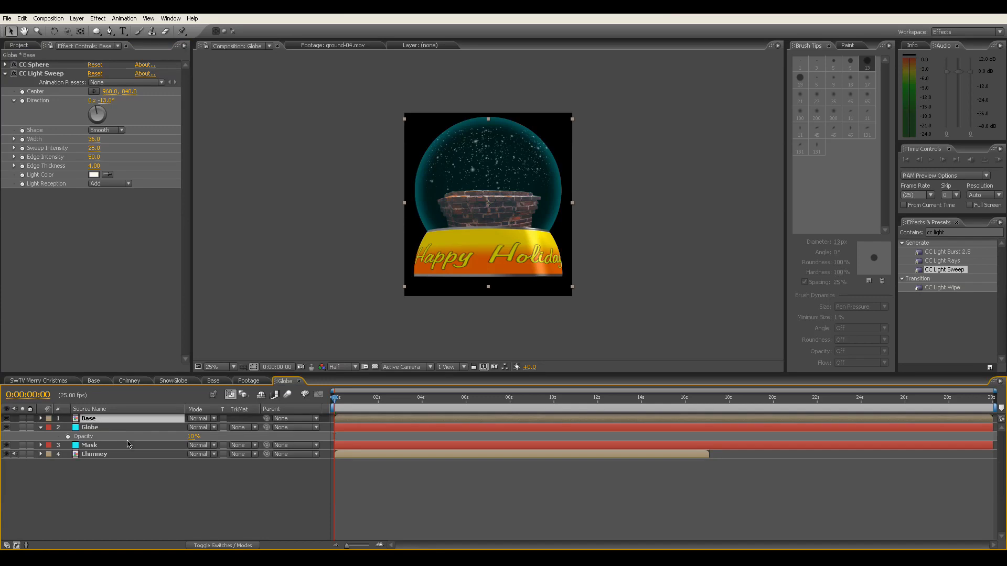
- Duplicate the Base layer, move the copy to the bottom, and delete its CC Light Sweep
key(ctrl+d)
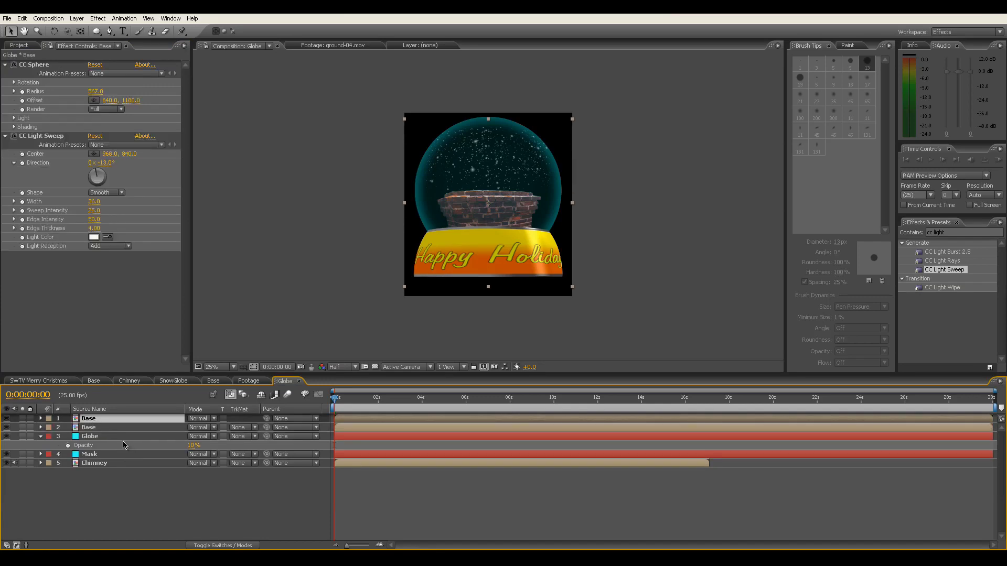
drag(107, 428, 108, 470)
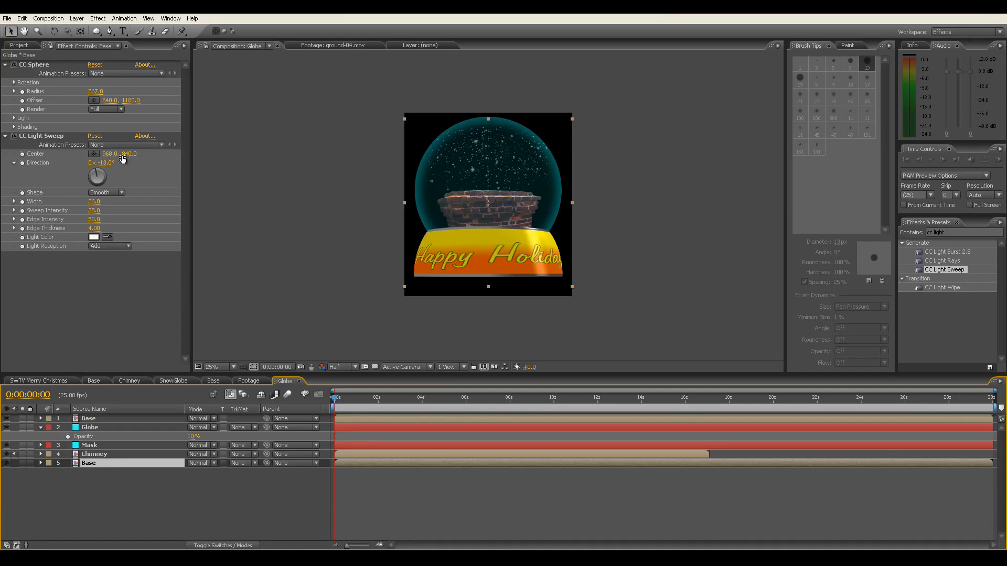
click(60, 138)
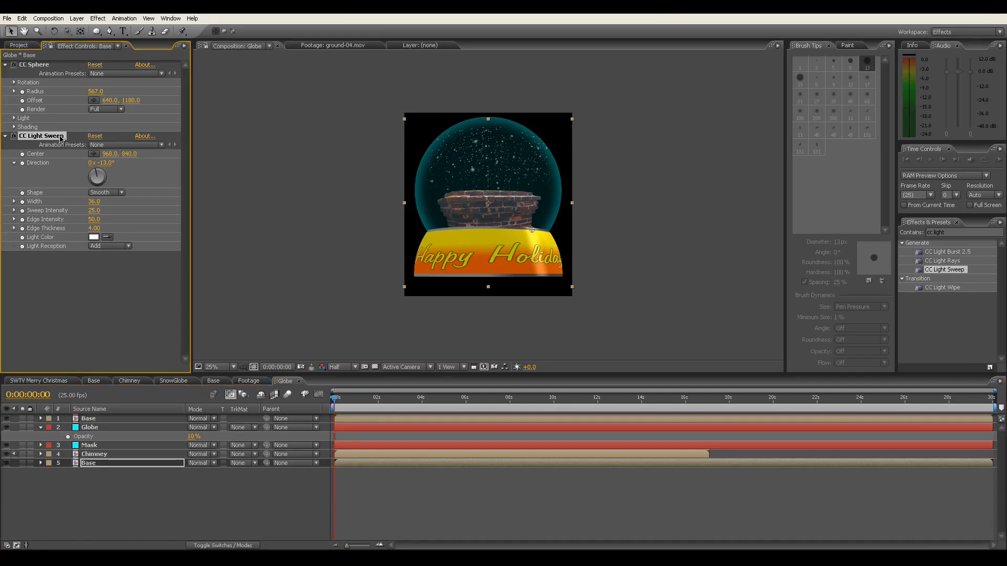
key(Delete)
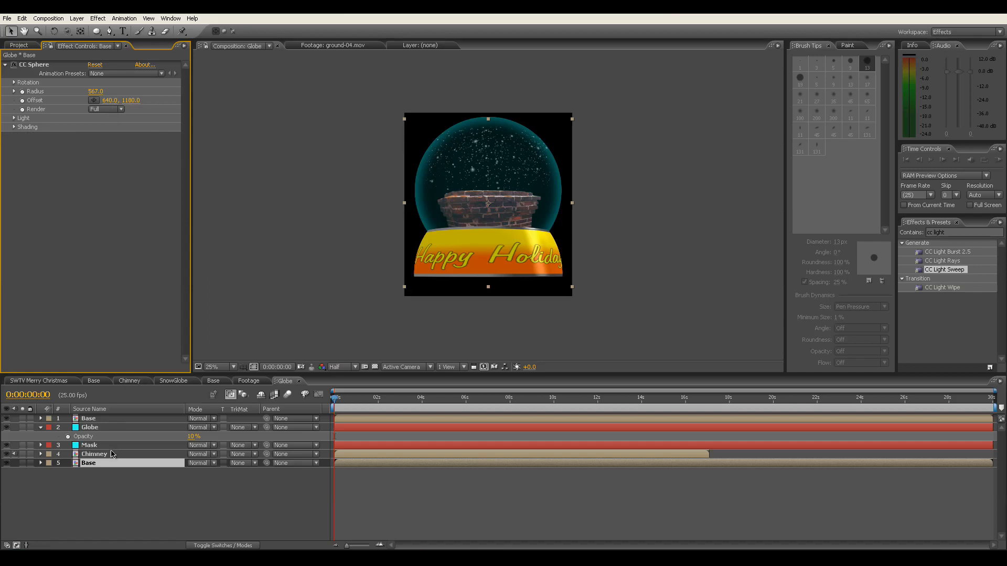
- Change the Base layer's CC Sphere Render from Full to Inside
click(110, 418)
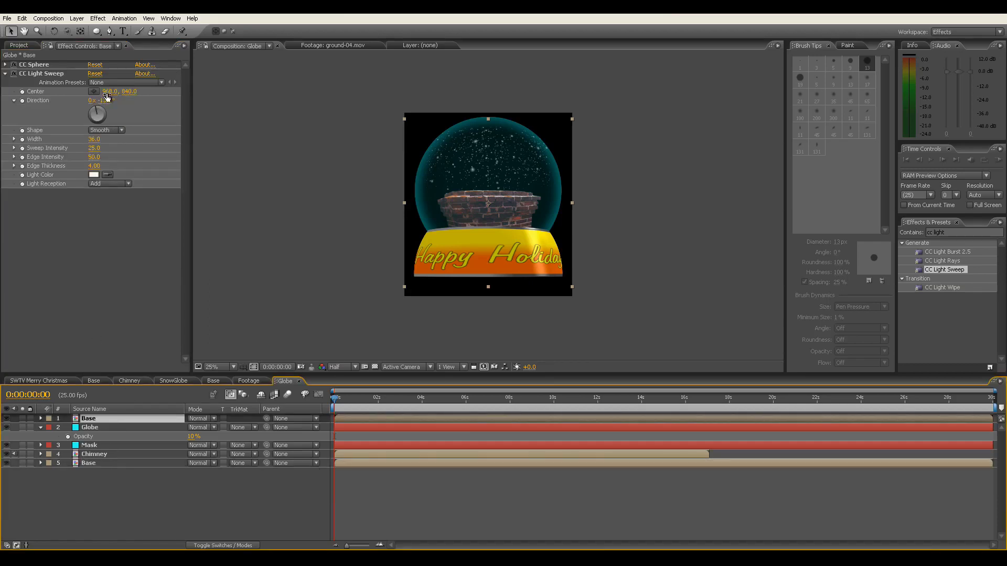
click(6, 64)
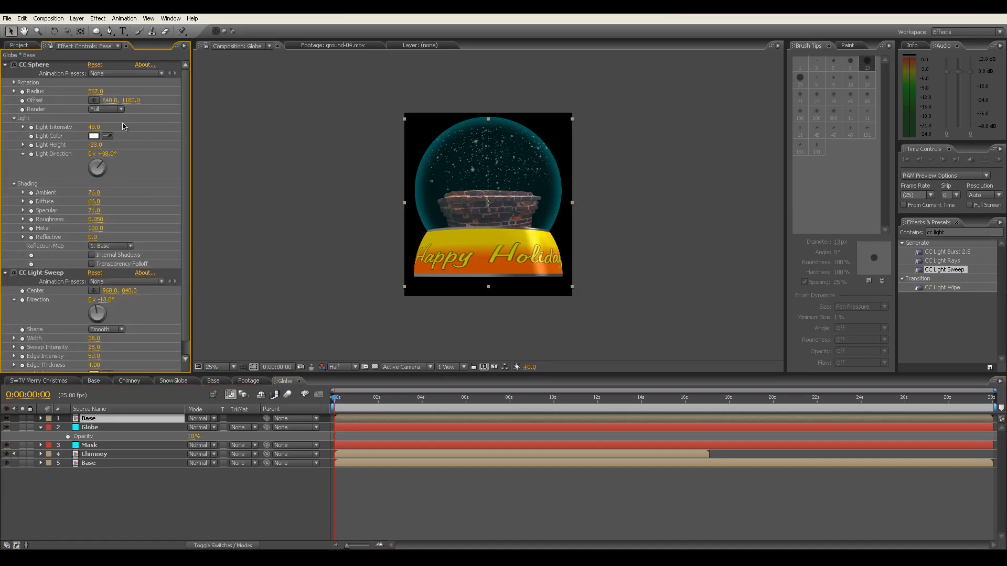
click(113, 110)
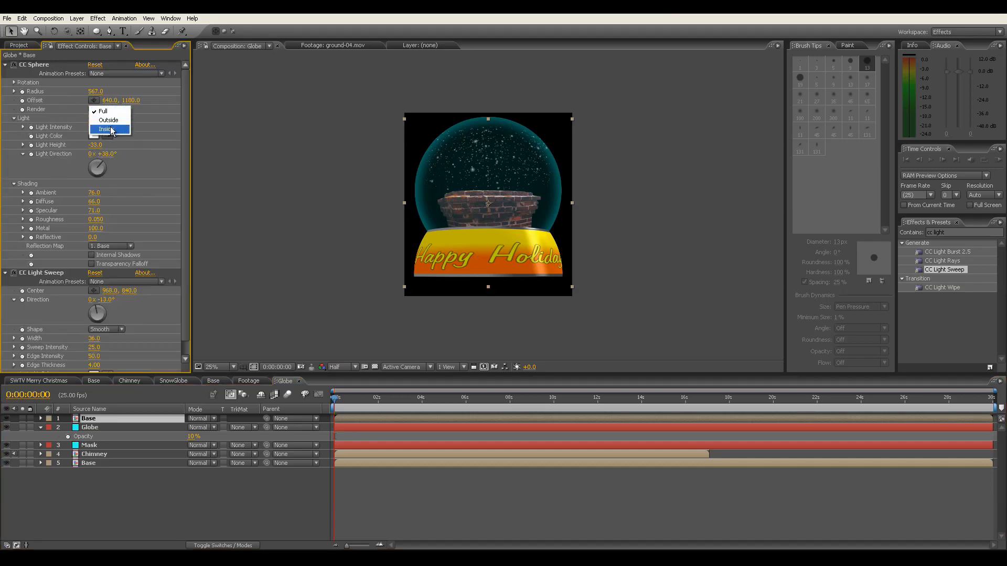
click(111, 130)
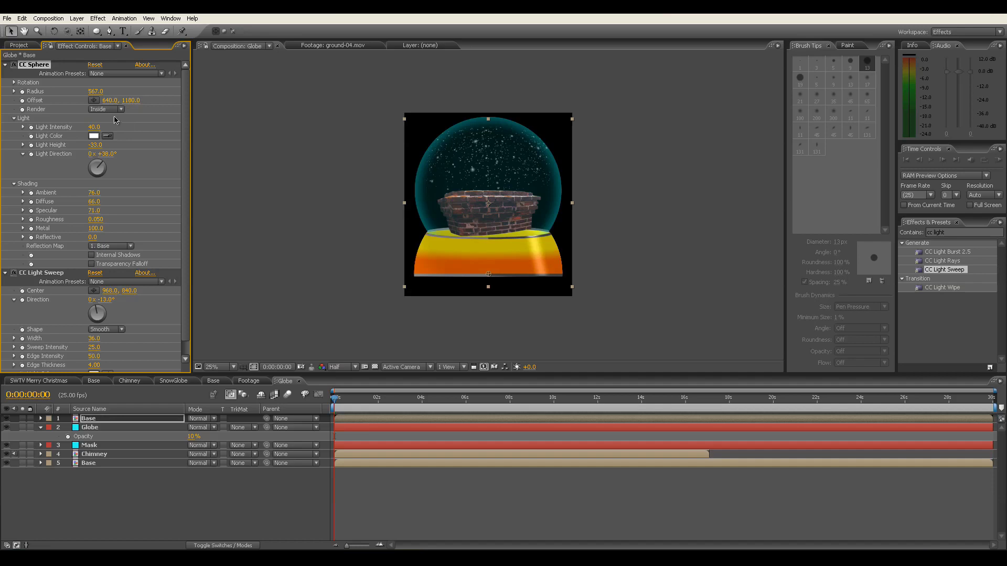
click(111, 109)
click(111, 101)
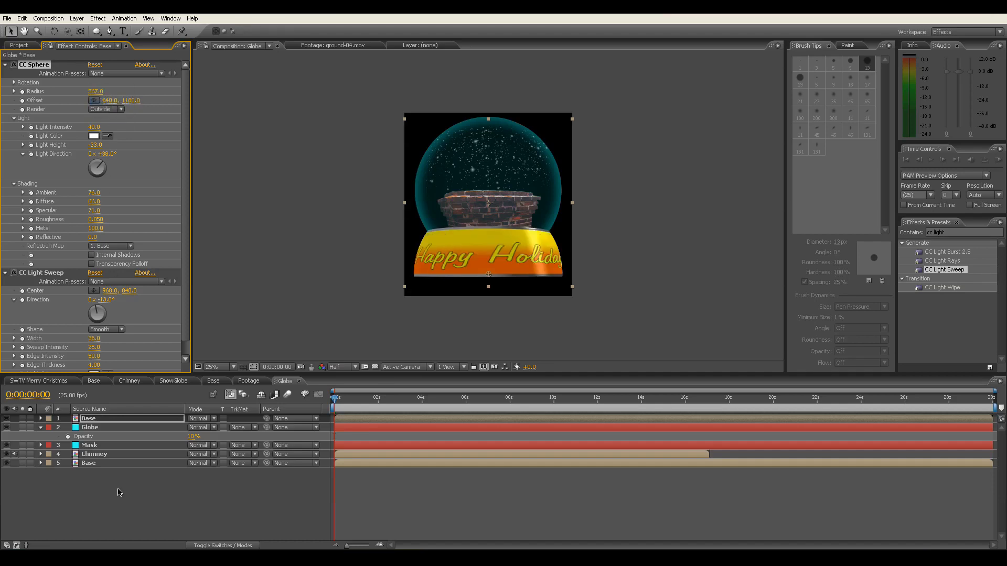
click(107, 464)
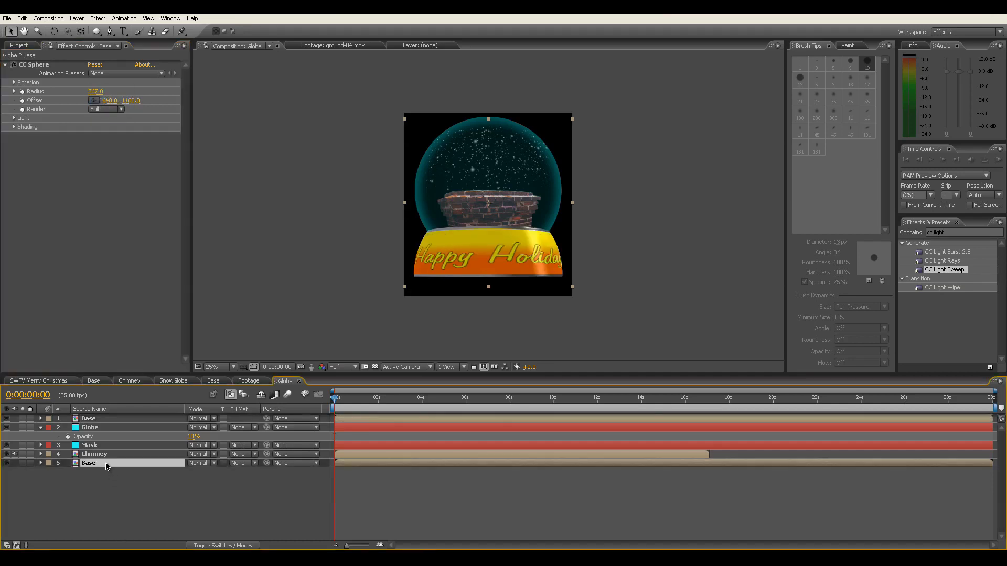
click(112, 109)
click(112, 129)
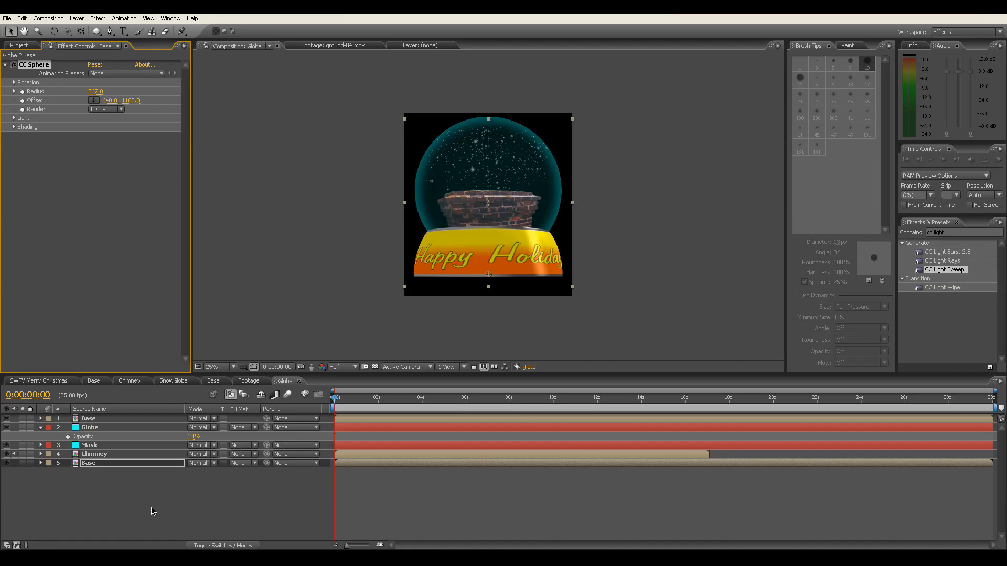
click(128, 485)
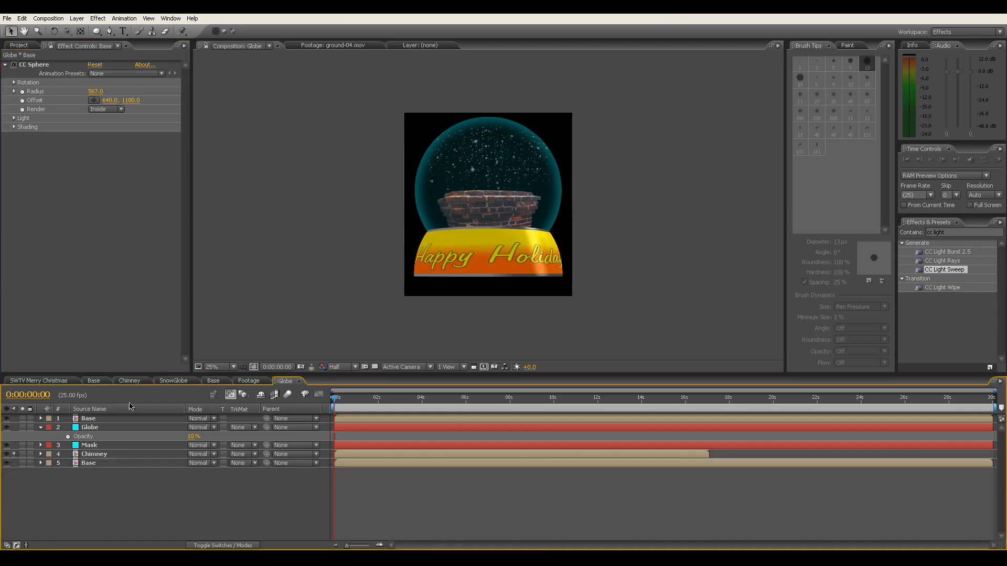
click(213, 380)
click(140, 441)
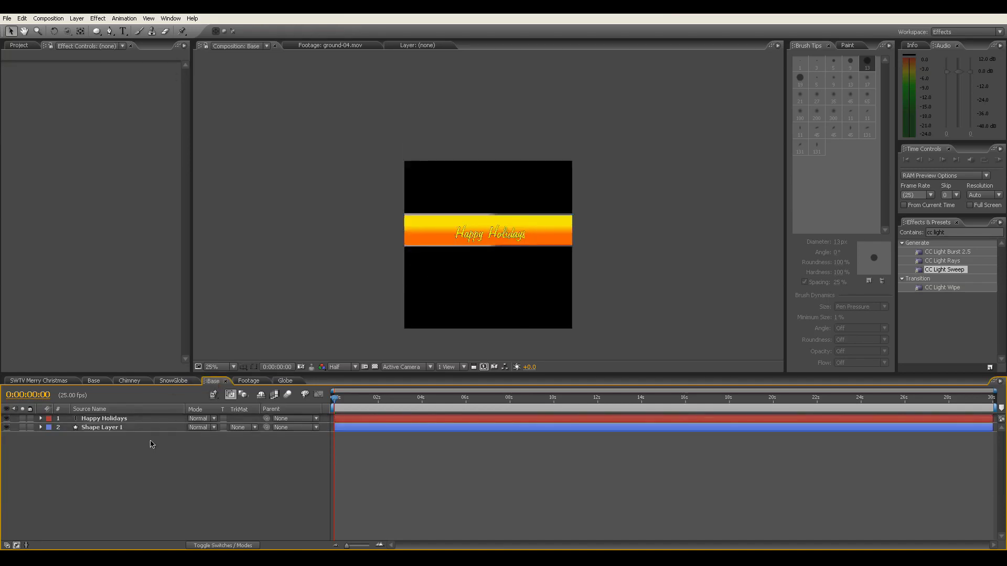
key(ctrl+a)
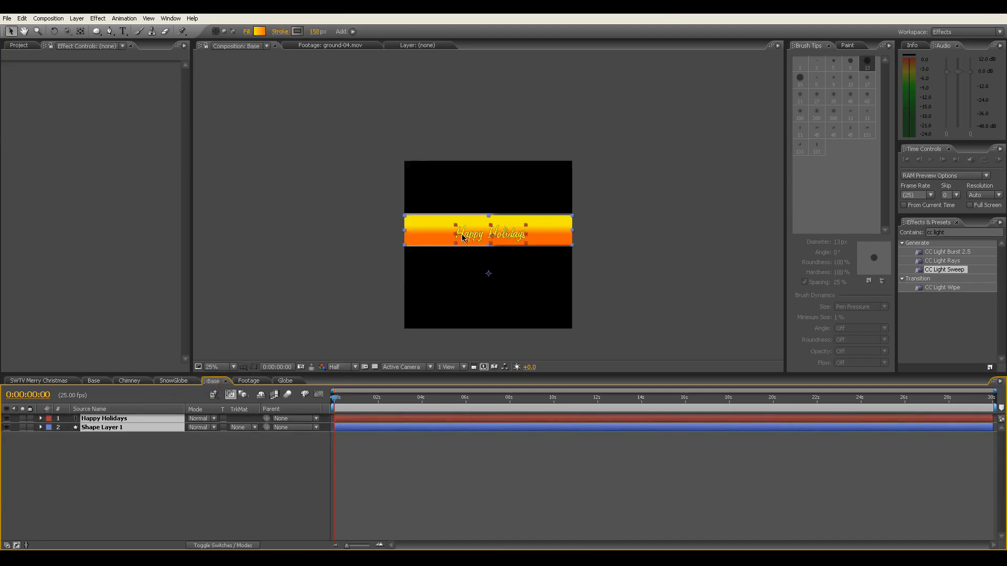
drag(467, 239, 465, 205)
click(261, 382)
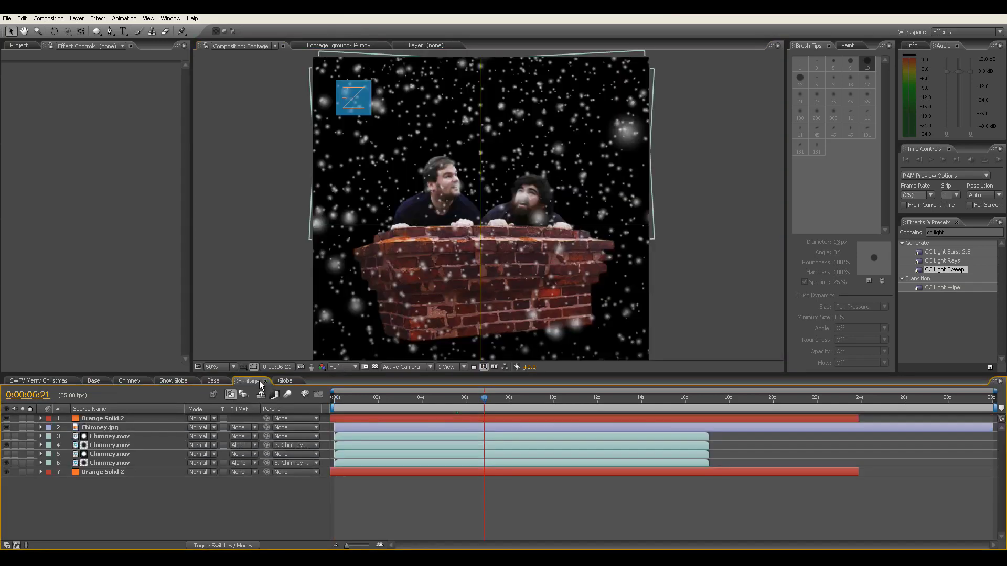
click(286, 382)
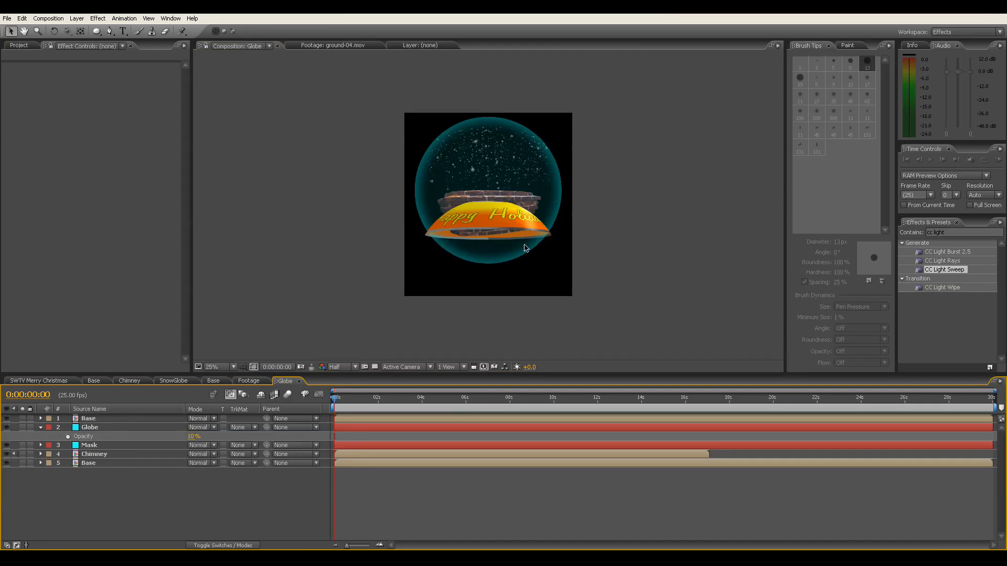
click(215, 381)
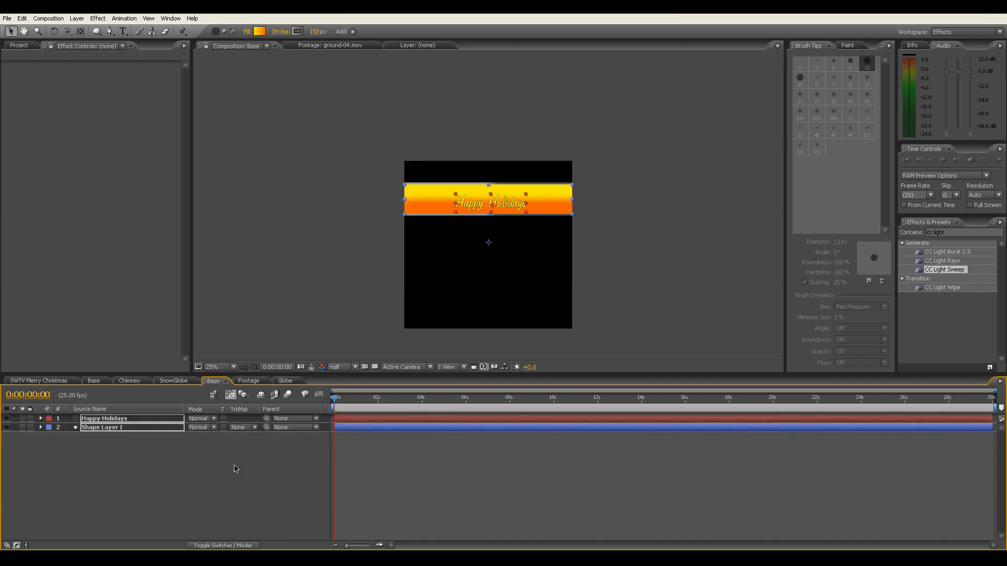
click(234, 469)
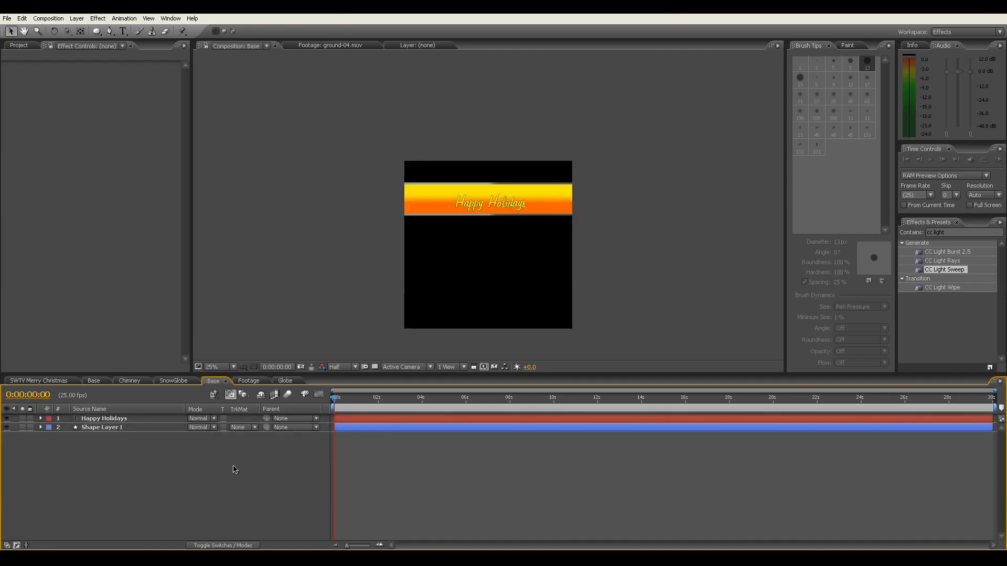
click(286, 382)
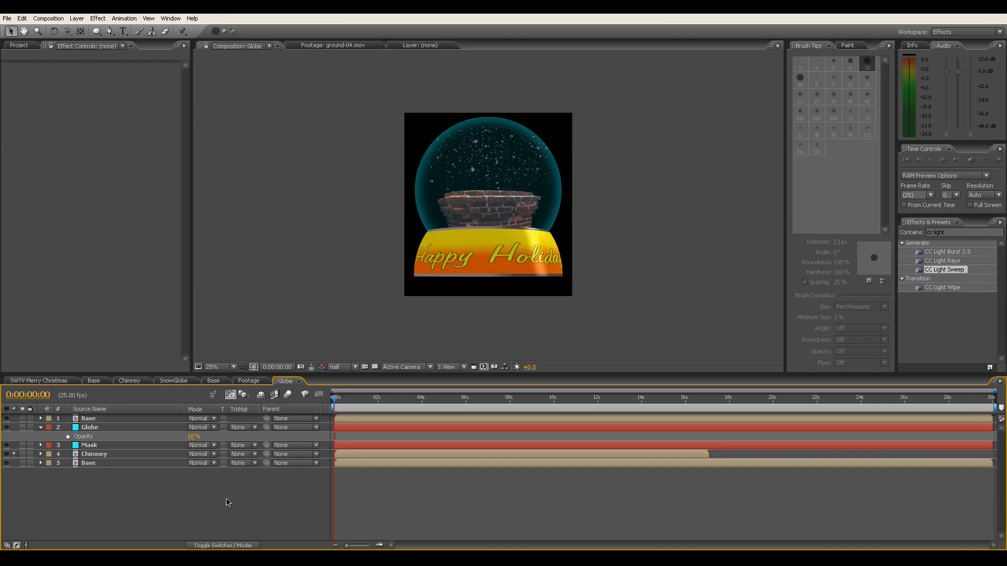
- Open the SWTV Merry Christmas comp and scrub to about two seconds in
drag(341, 397, 409, 404)
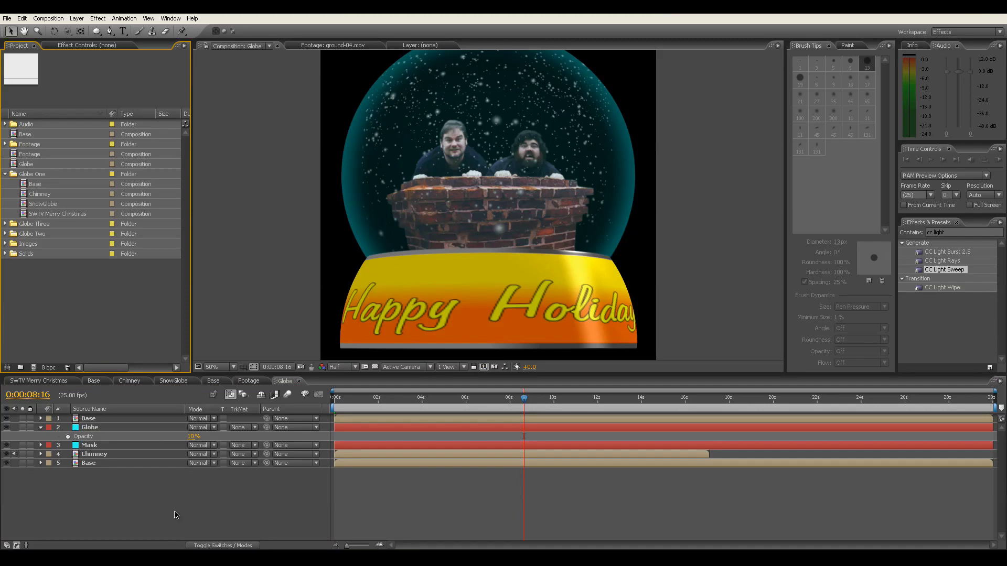
click(175, 514)
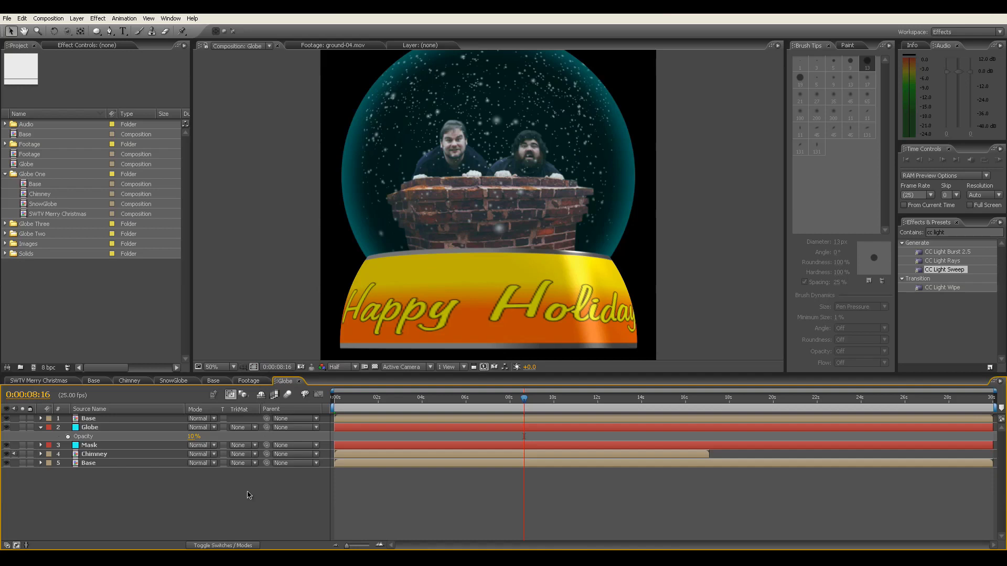
click(43, 382)
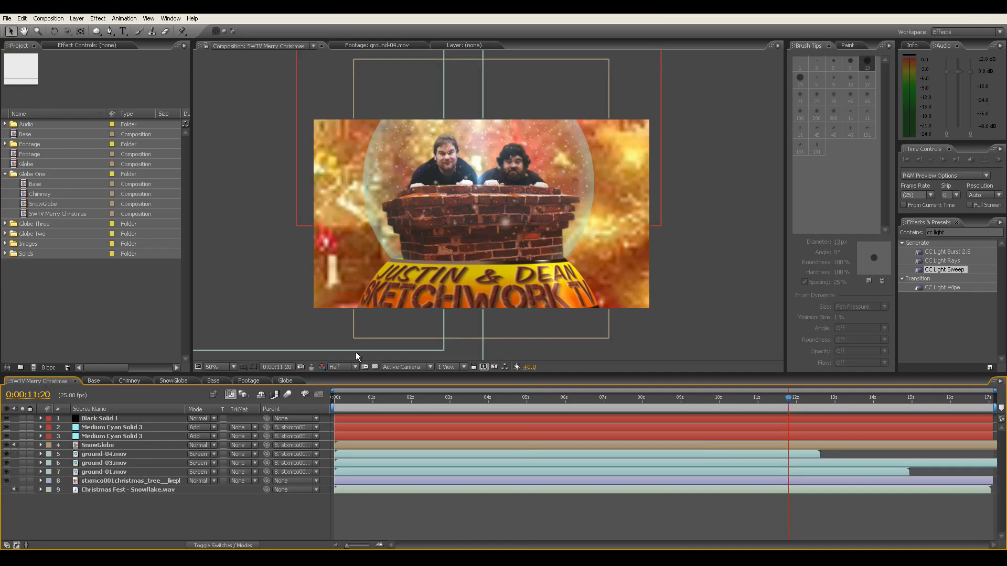
click(336, 403)
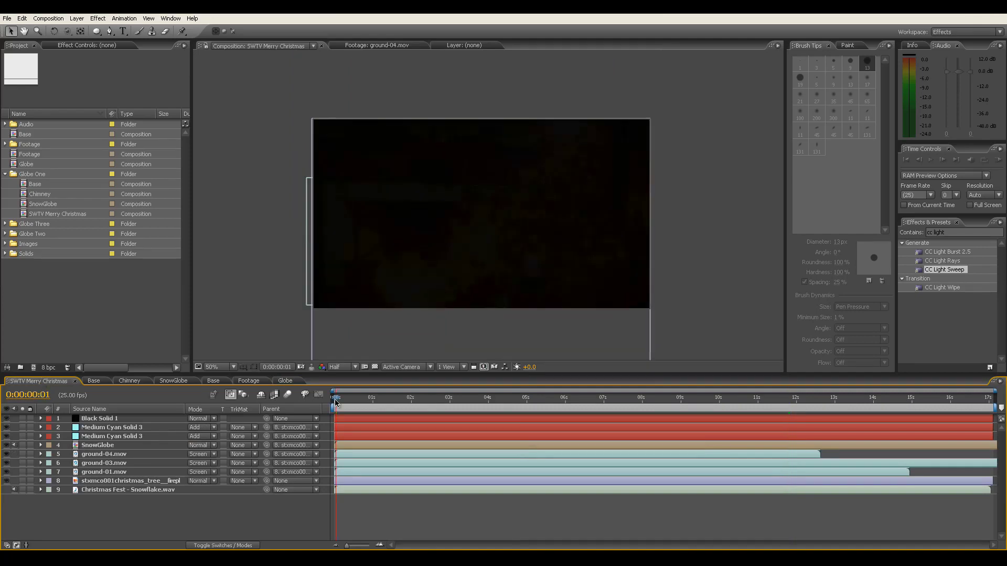
click(393, 402)
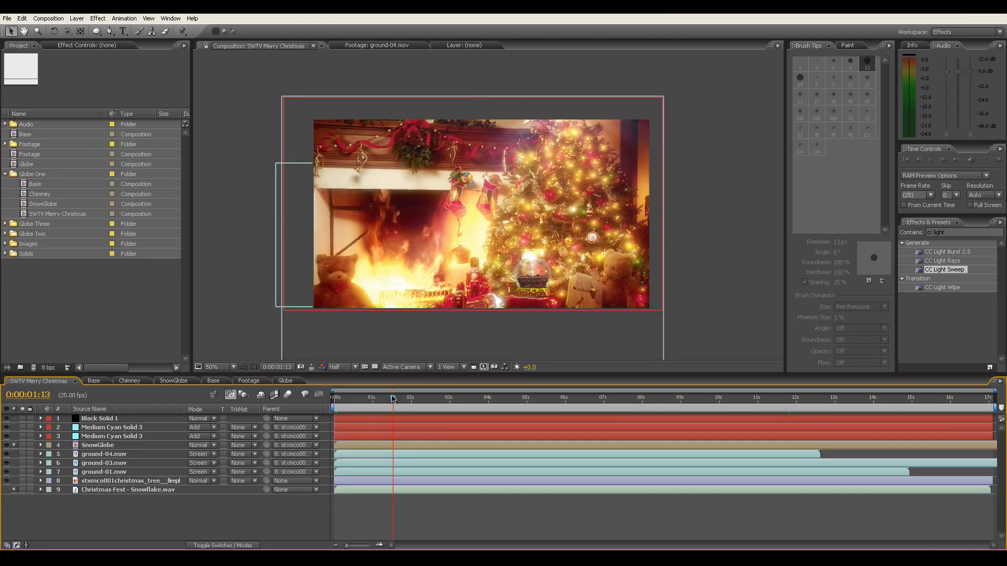
drag(397, 401, 408, 401)
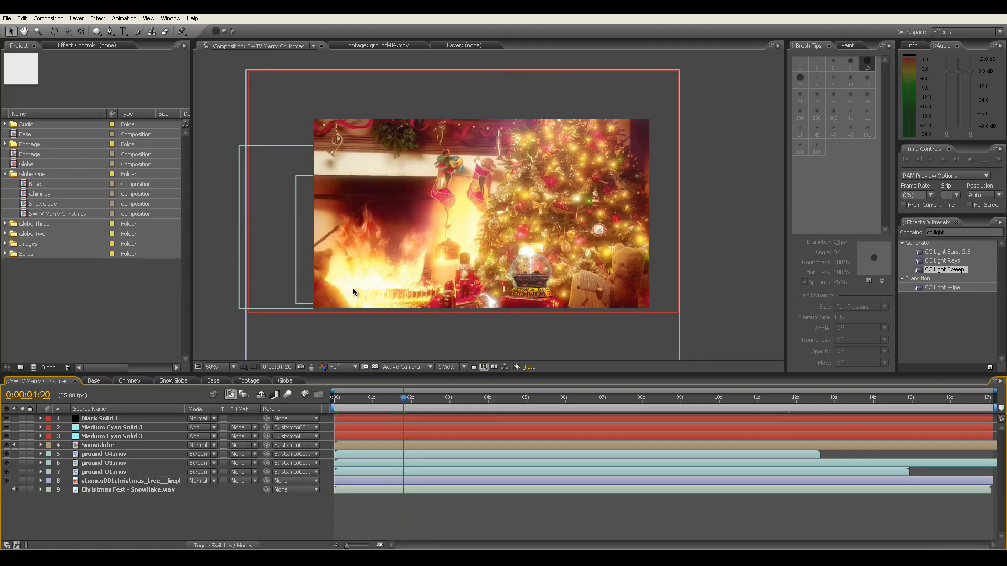
drag(404, 402, 417, 402)
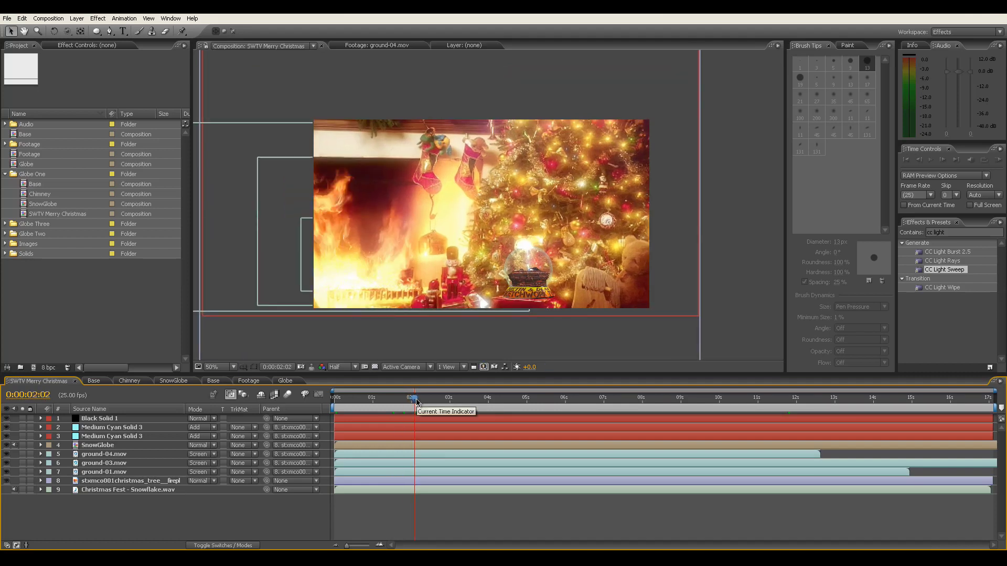
- Check frames from 1 s through the 0:00:05:06 globe close-up, ending at 0:00:02:01
click(373, 397)
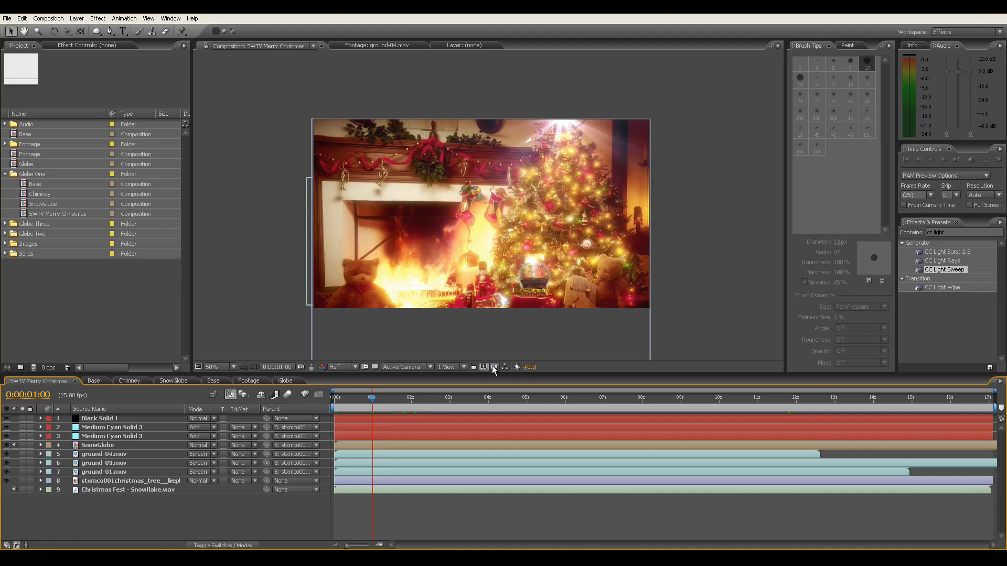
click(489, 397)
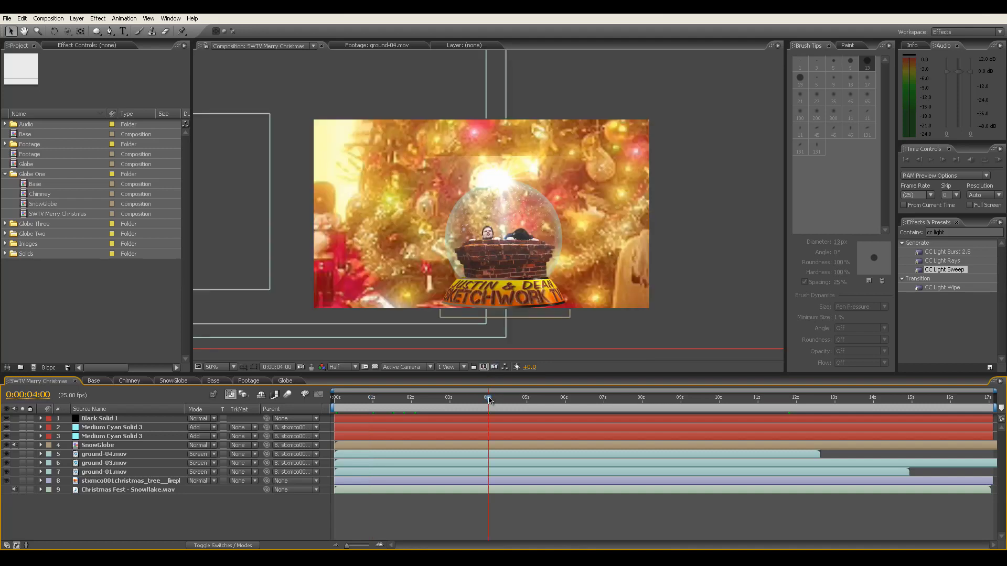
click(508, 400)
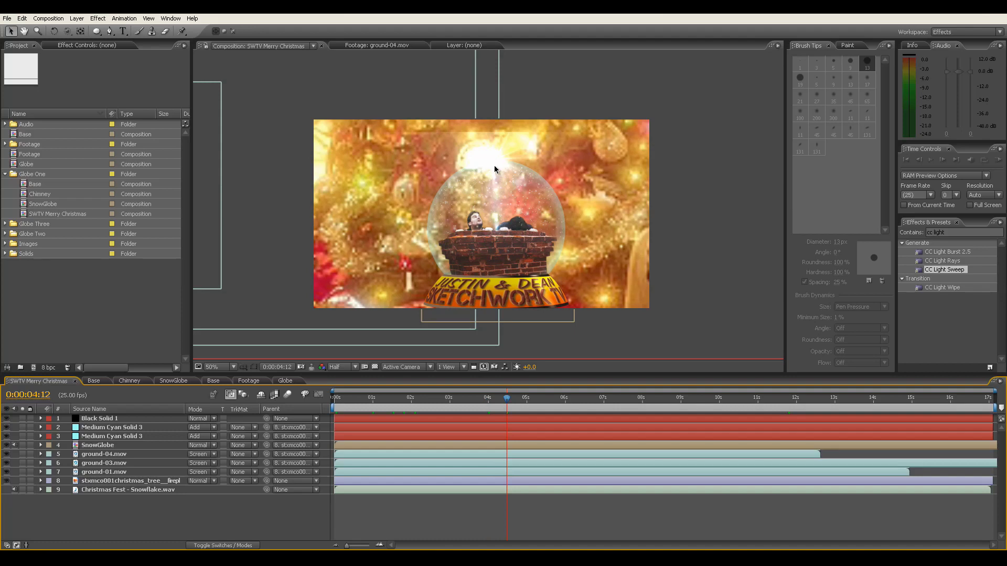
click(536, 402)
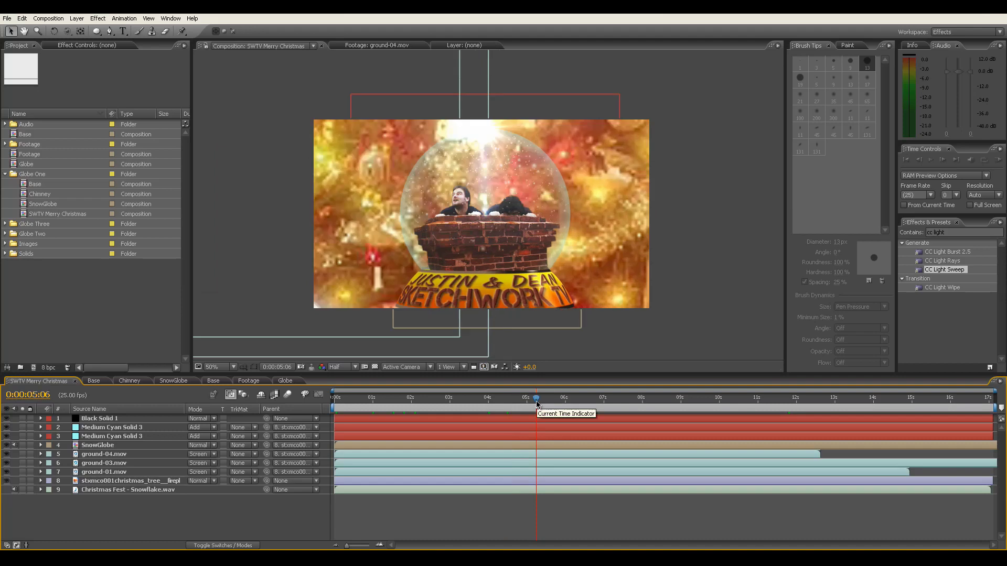
click(336, 404)
click(413, 402)
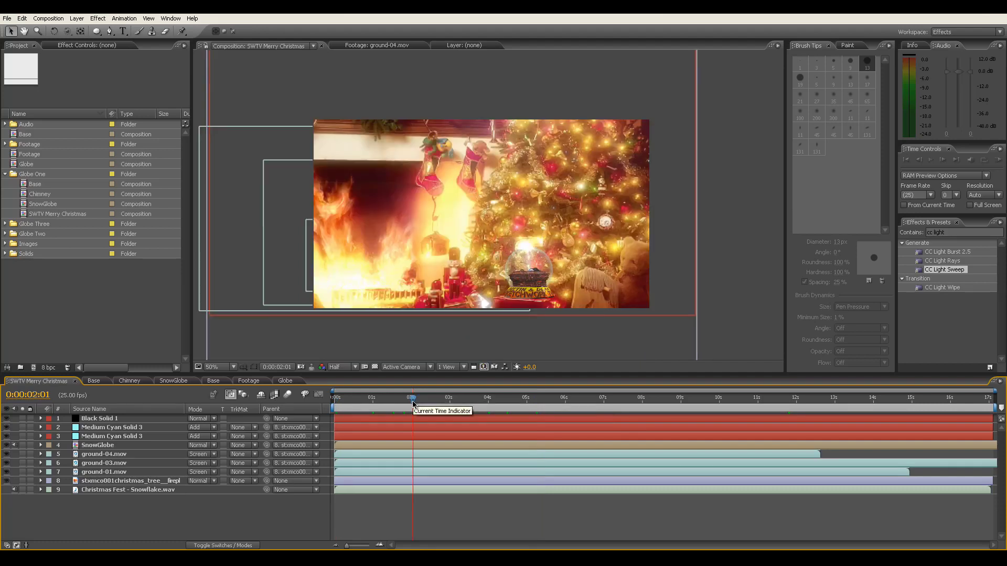
- View the frozen SWTV Merry Christmas 3 near 0:00:02:19, then open the fiery SWTV Merry Christmas 2
click(6, 234)
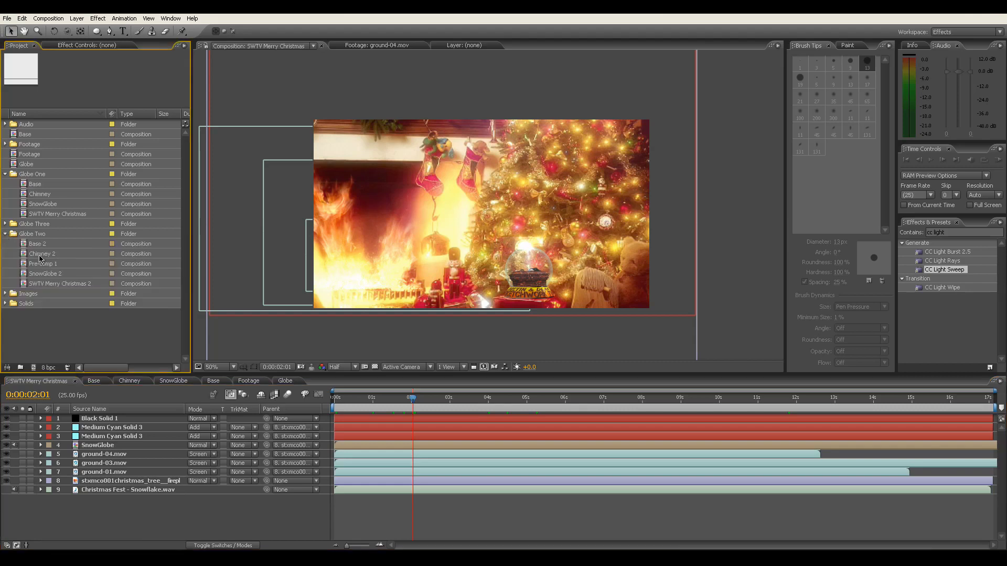
click(5, 224)
click(73, 267)
double_click(73, 267)
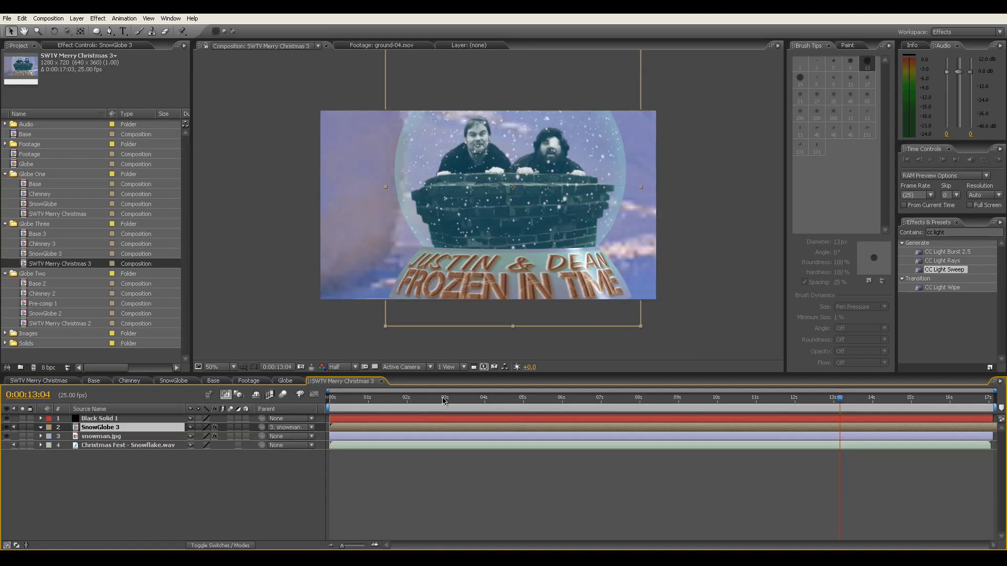
drag(443, 400, 506, 406)
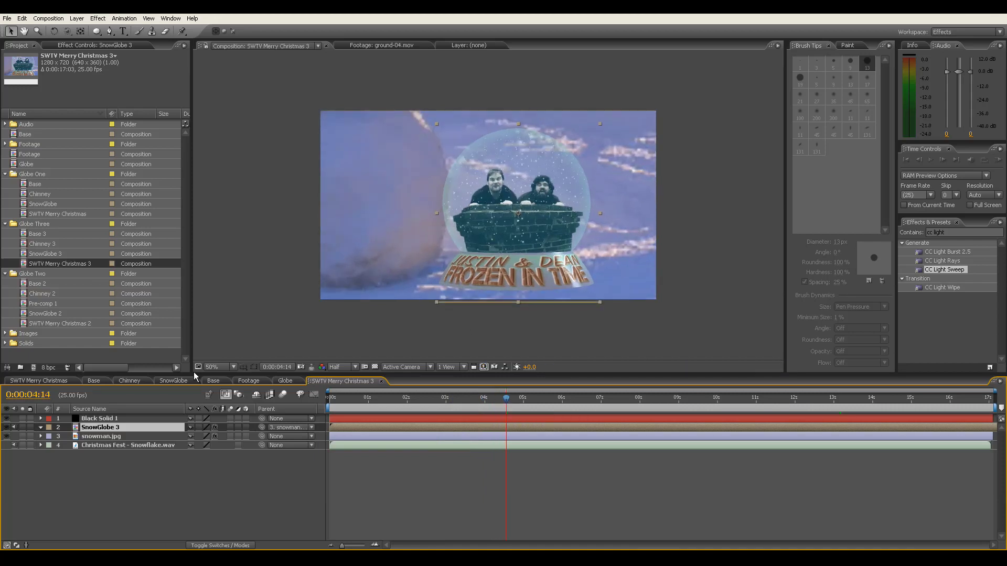
double_click(69, 325)
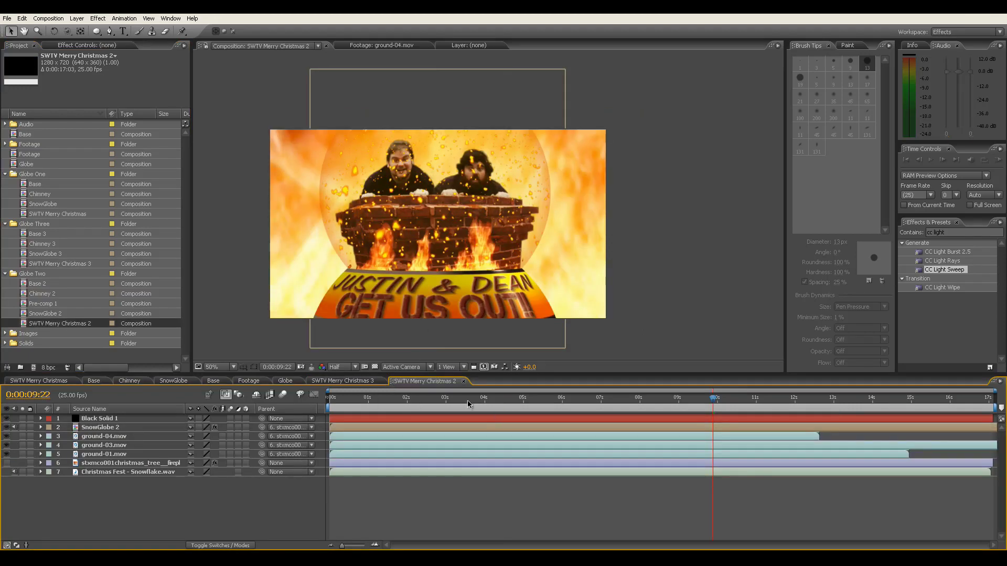
click(447, 399)
drag(447, 399, 455, 399)
click(488, 399)
drag(622, 399, 669, 401)
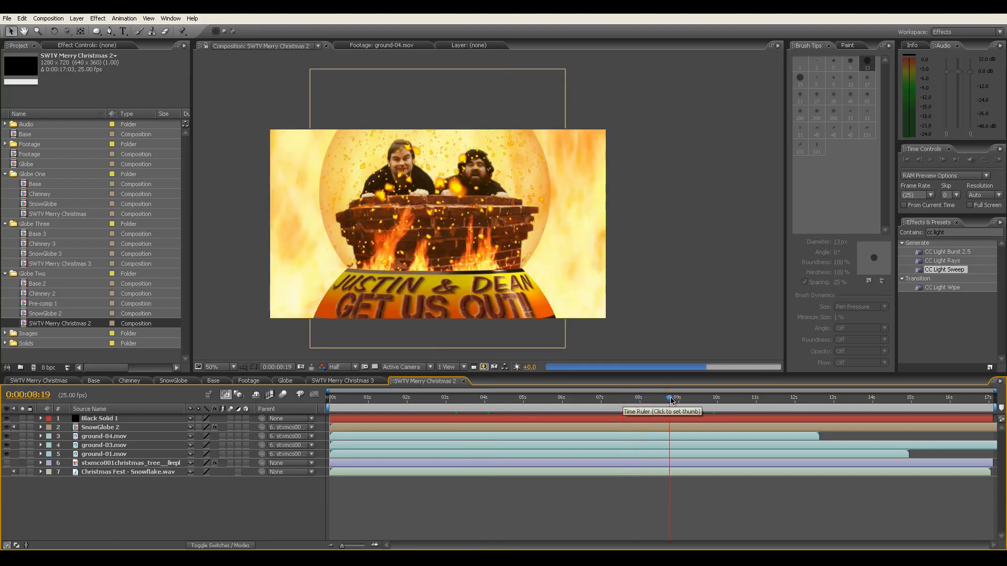
click(702, 402)
click(742, 406)
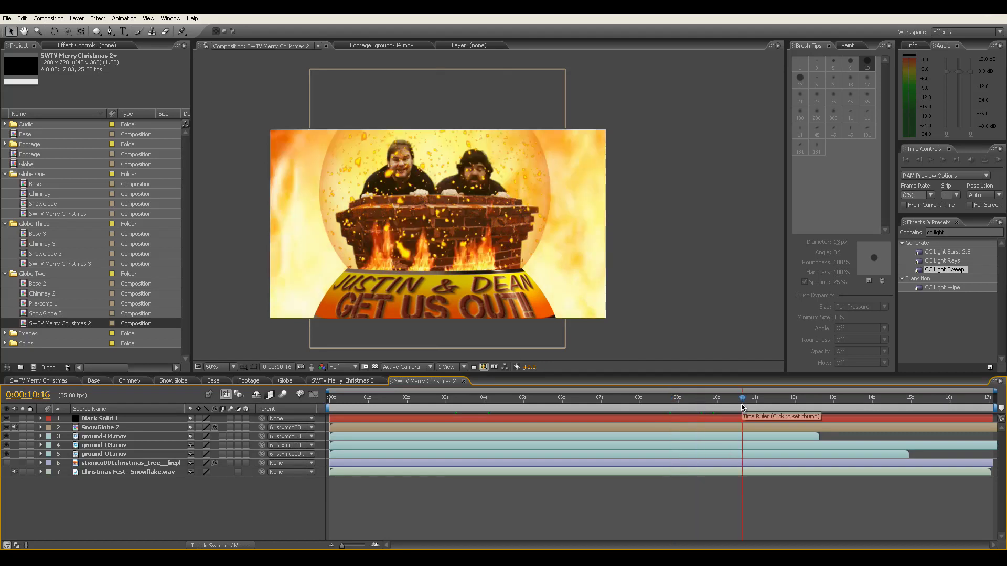
click(775, 403)
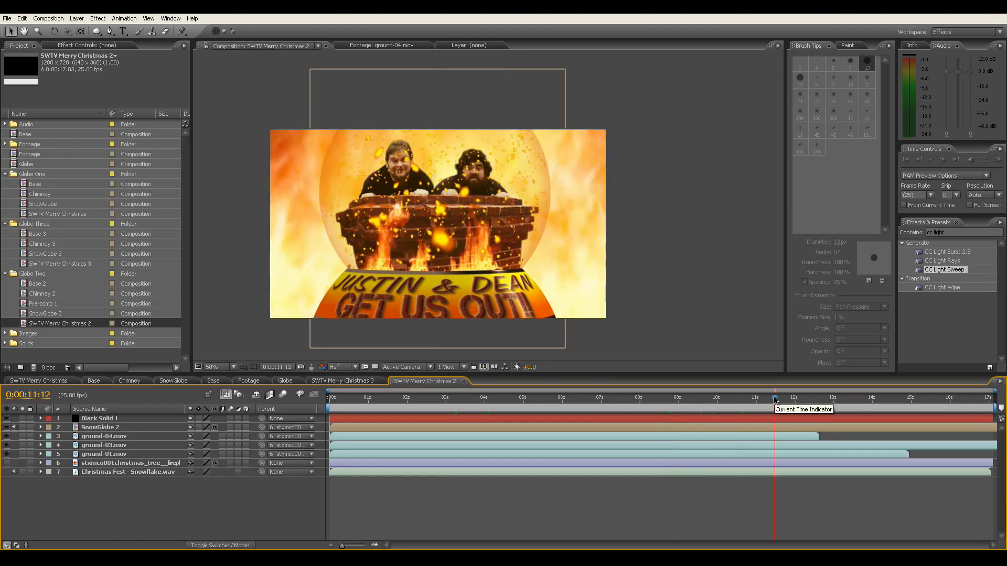